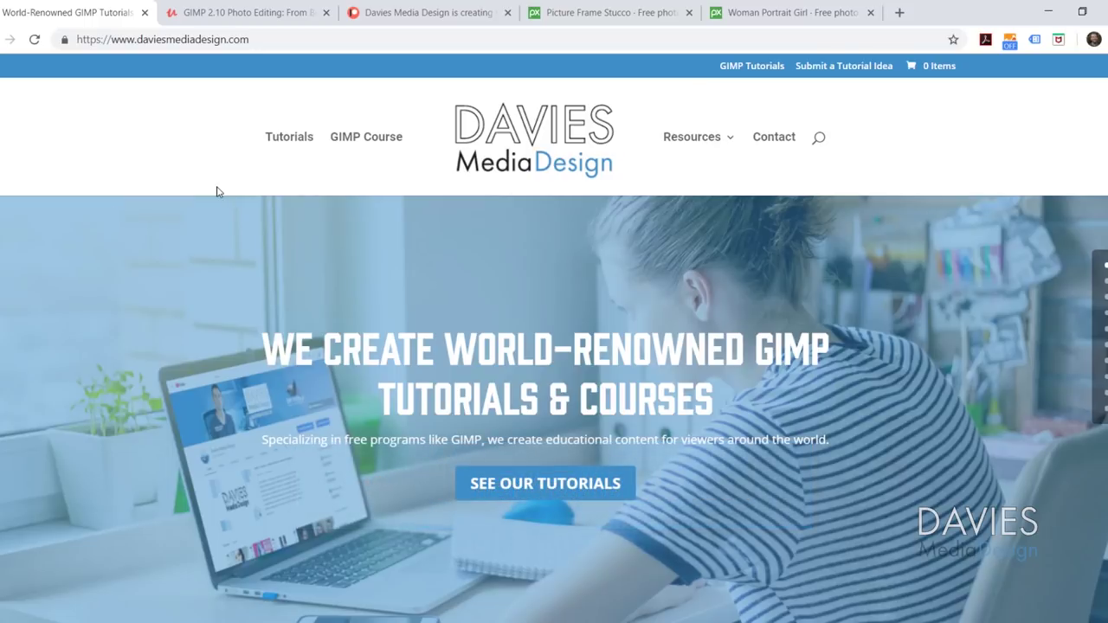
# - Open the free download options for the stucco picture frame and the woman portrait photos on Pixabay
pyautogui.hotkey('ctrl', 'Tab')
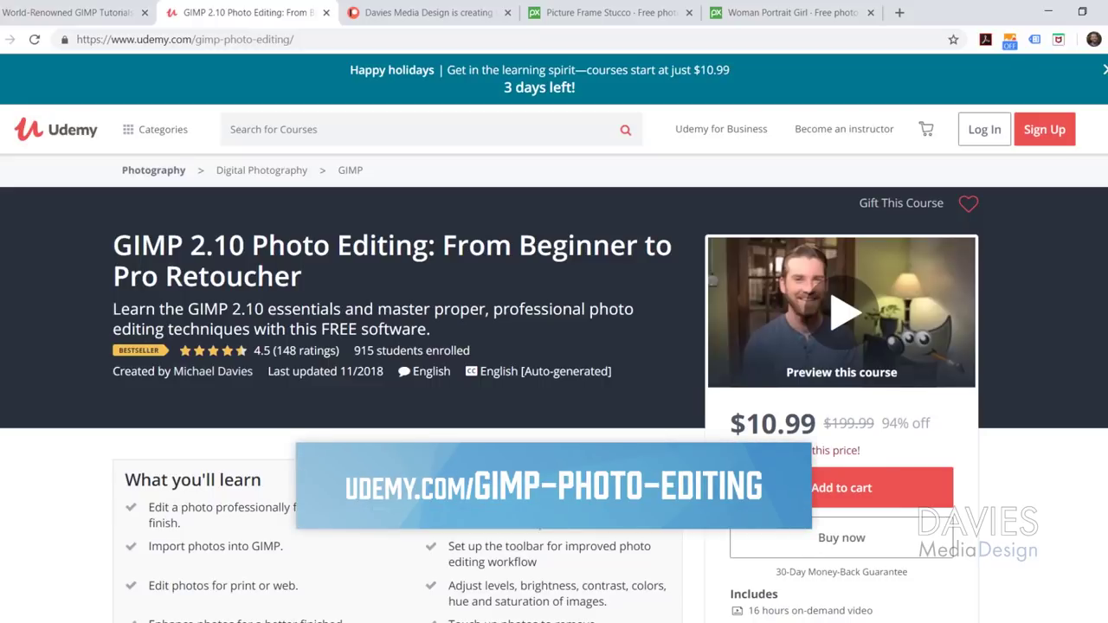
pyautogui.hotkey('ctrl', 'Tab')
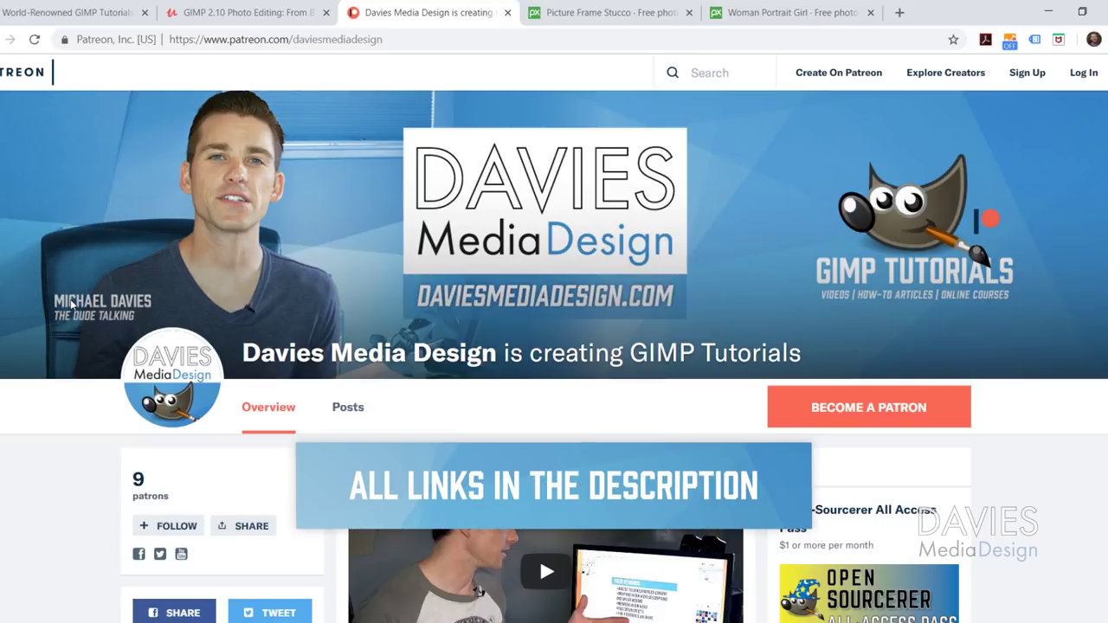
pyautogui.hotkey('ctrl', 'Tab')
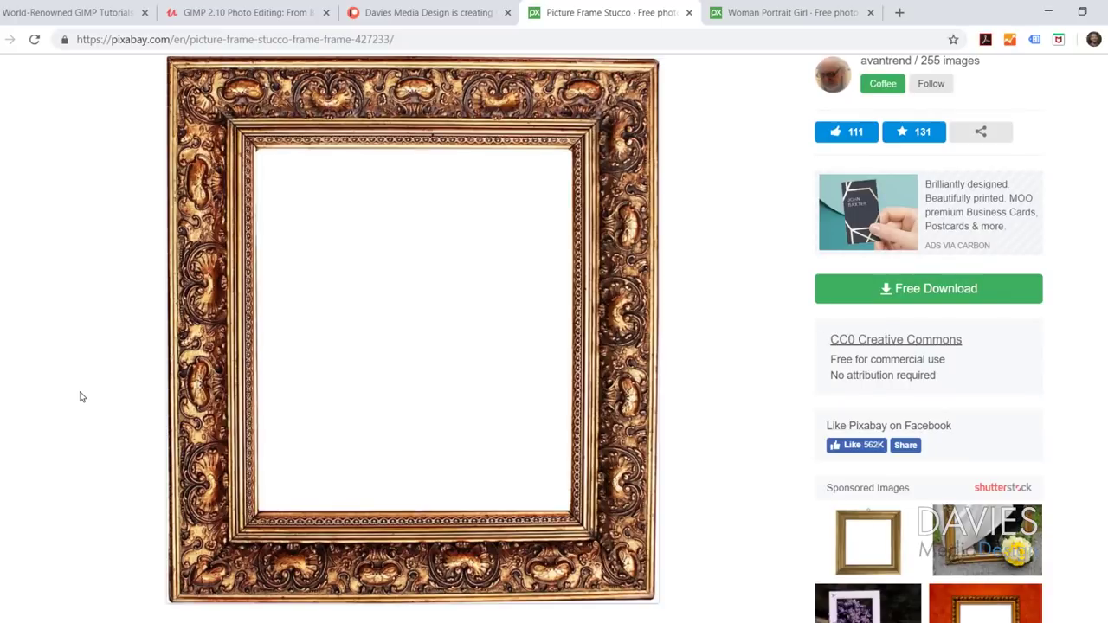
pyautogui.scroll(-6, 92, 375)
pyautogui.scroll(7, 95, 378)
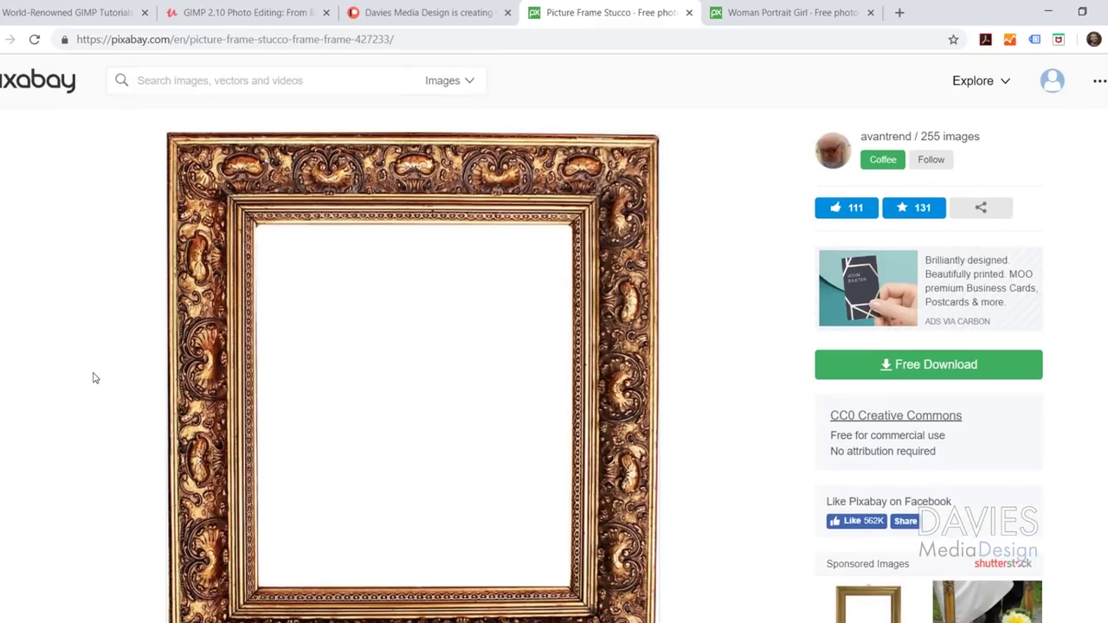
pyautogui.click(833, 370)
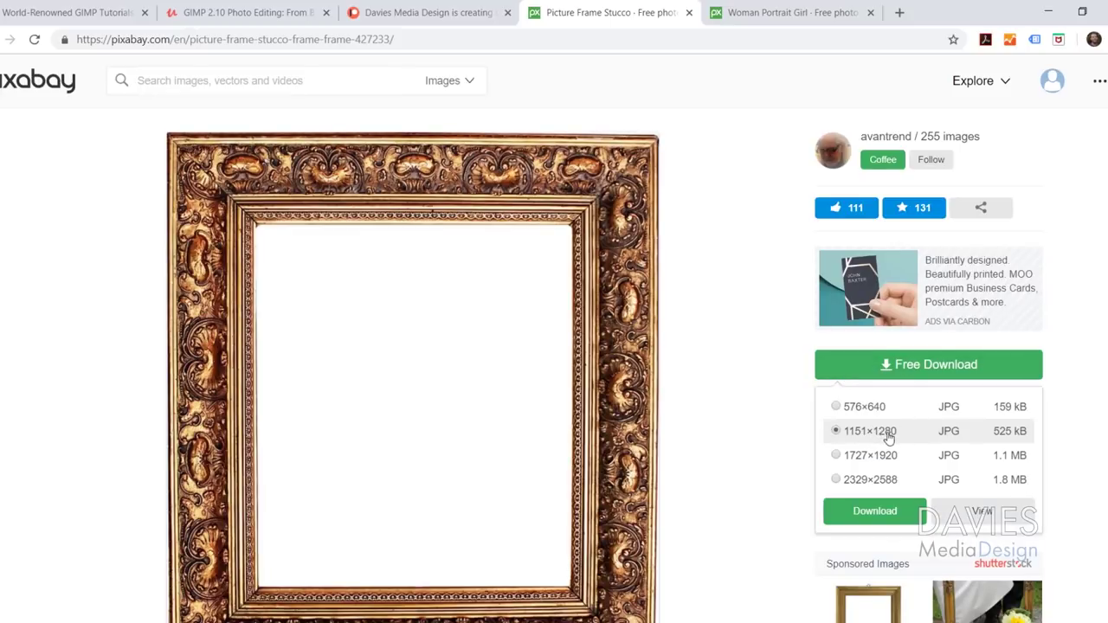
pyautogui.hotkey('ctrl', 'Tab')
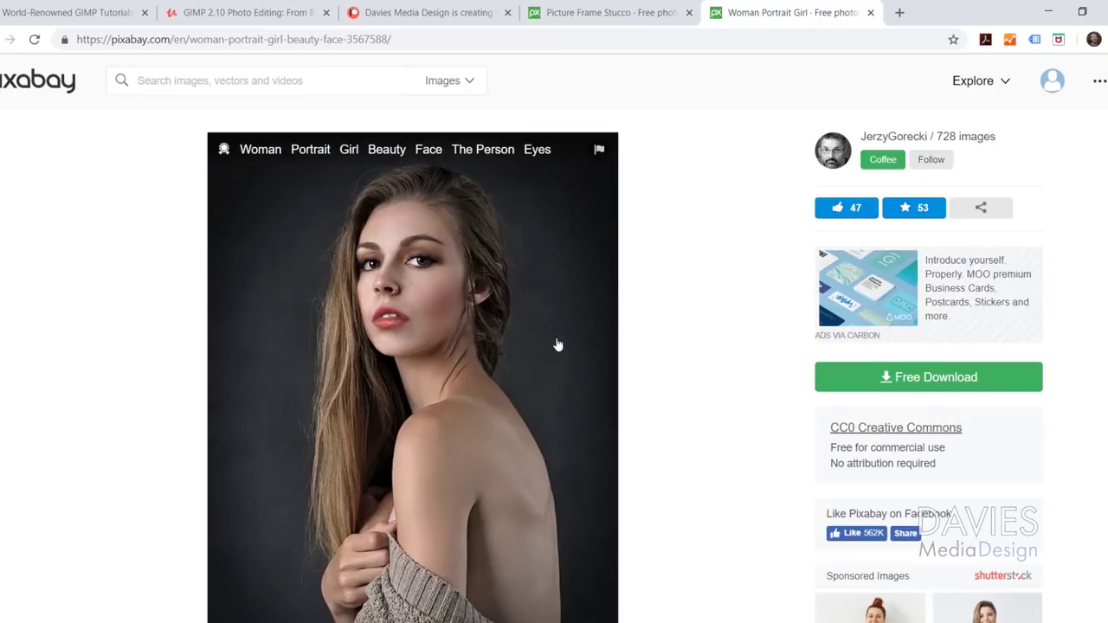
pyautogui.click(833, 385)
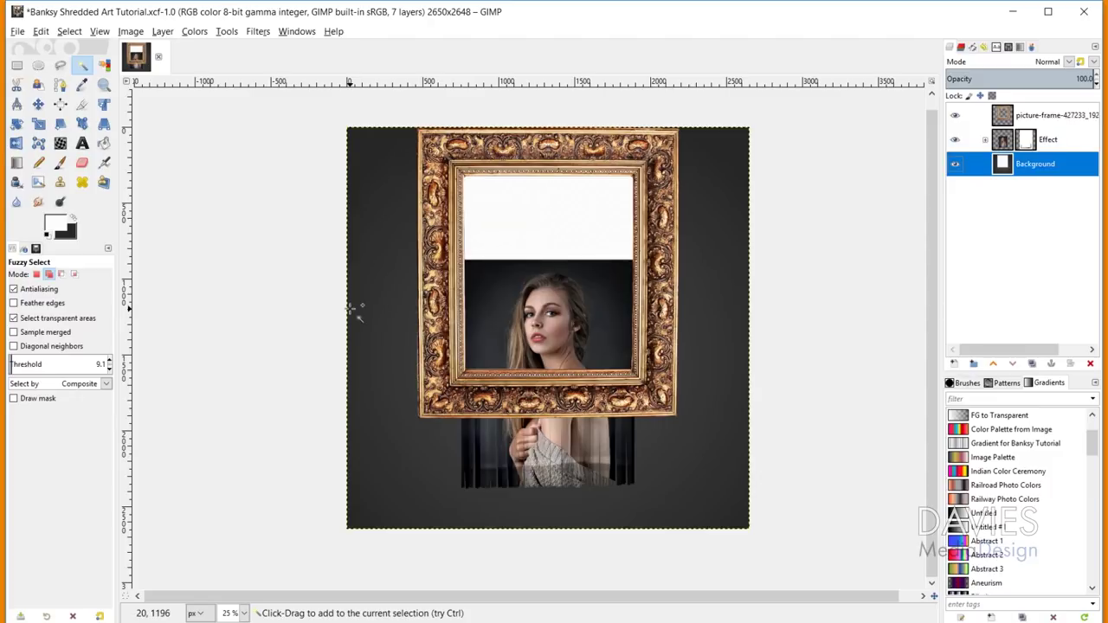
# - Open the recently used image picture-frame-427233_1280.jpg
pyautogui.click(24, 30)
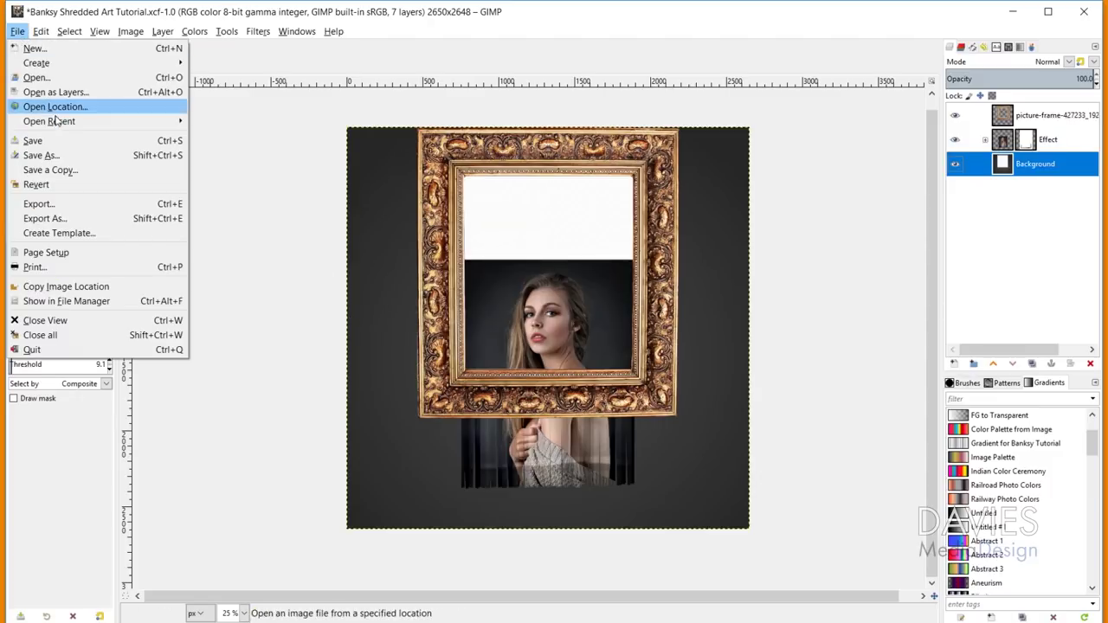
pyautogui.moveTo(55, 121)
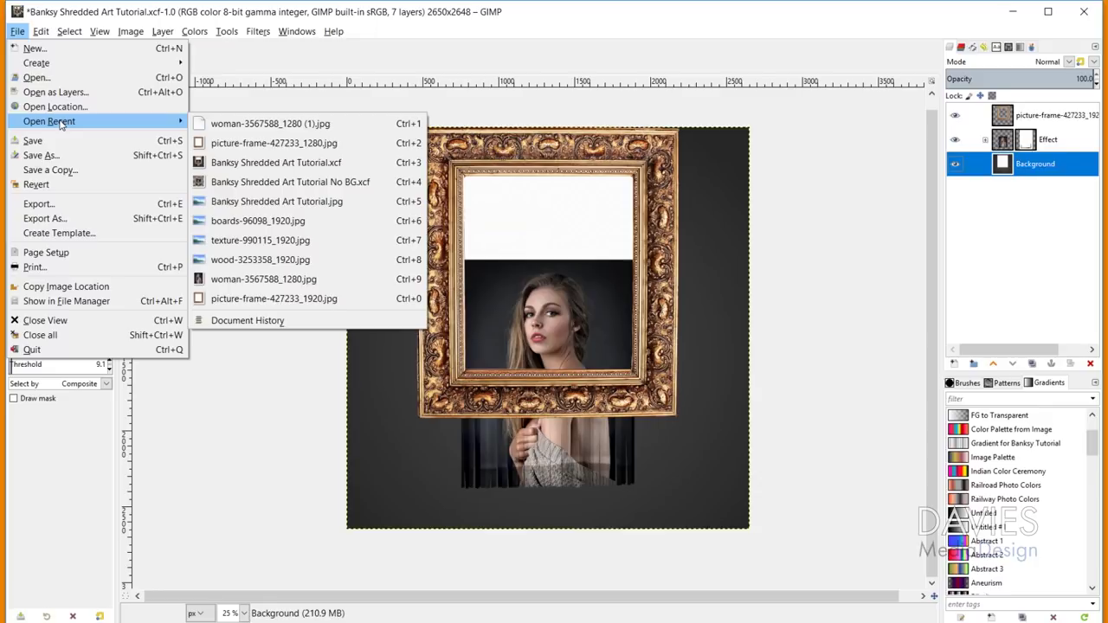
pyautogui.click(256, 145)
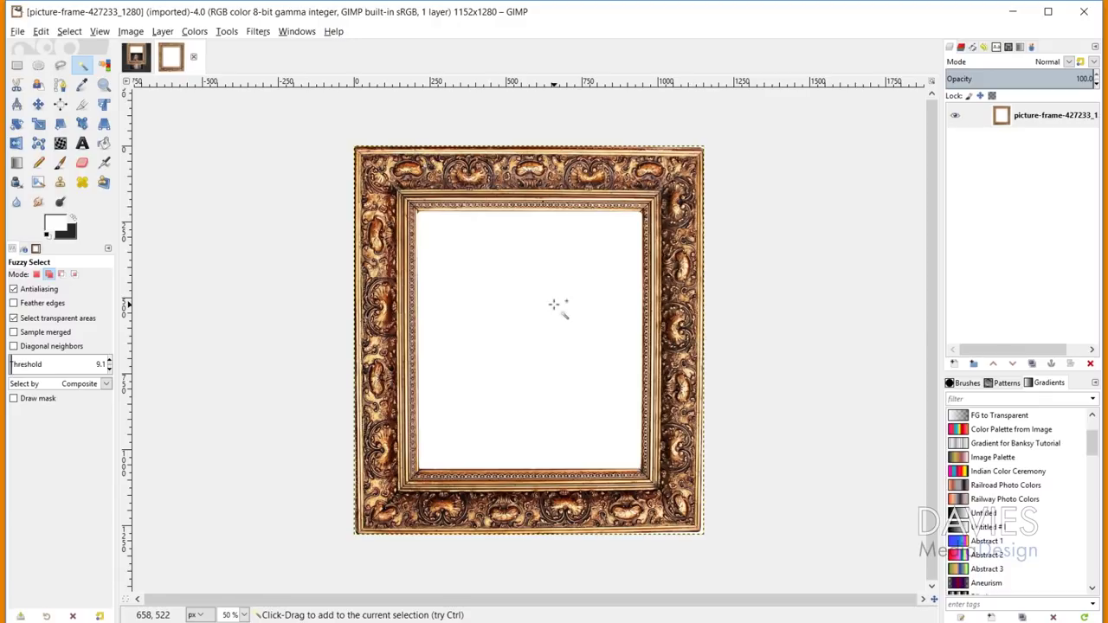
# - Extend the image canvas below the frame by setting its height to 2000 px
pyautogui.click(140, 33)
pyautogui.click(169, 130)
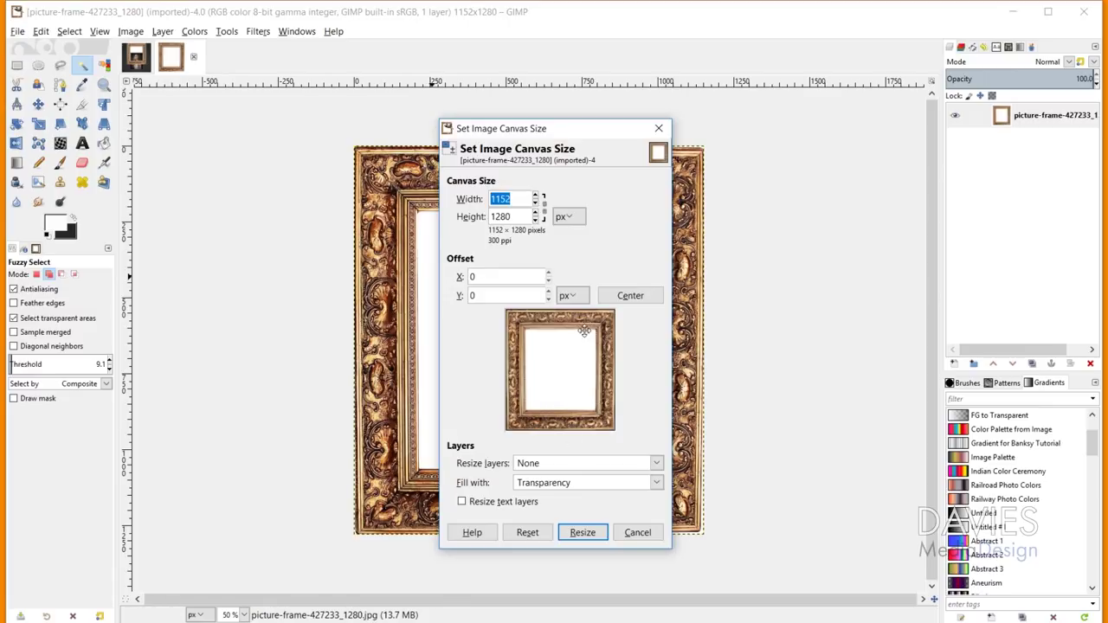
pyautogui.doubleClick(513, 214)
pyautogui.write('1600')
pyautogui.click(516, 199)
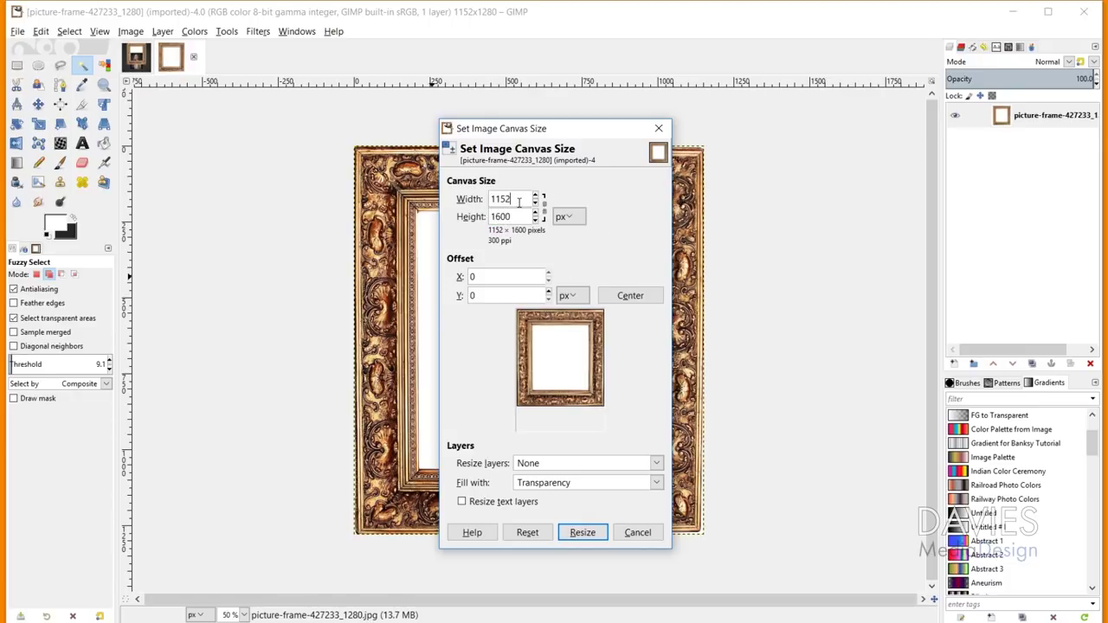
pyautogui.press('Tab')
pyautogui.write('2000')
pyautogui.click(576, 532)
pyautogui.scroll(-3, 610, 448)
pyautogui.scroll(-2, 609, 448)
pyautogui.scroll(1, 594, 444)
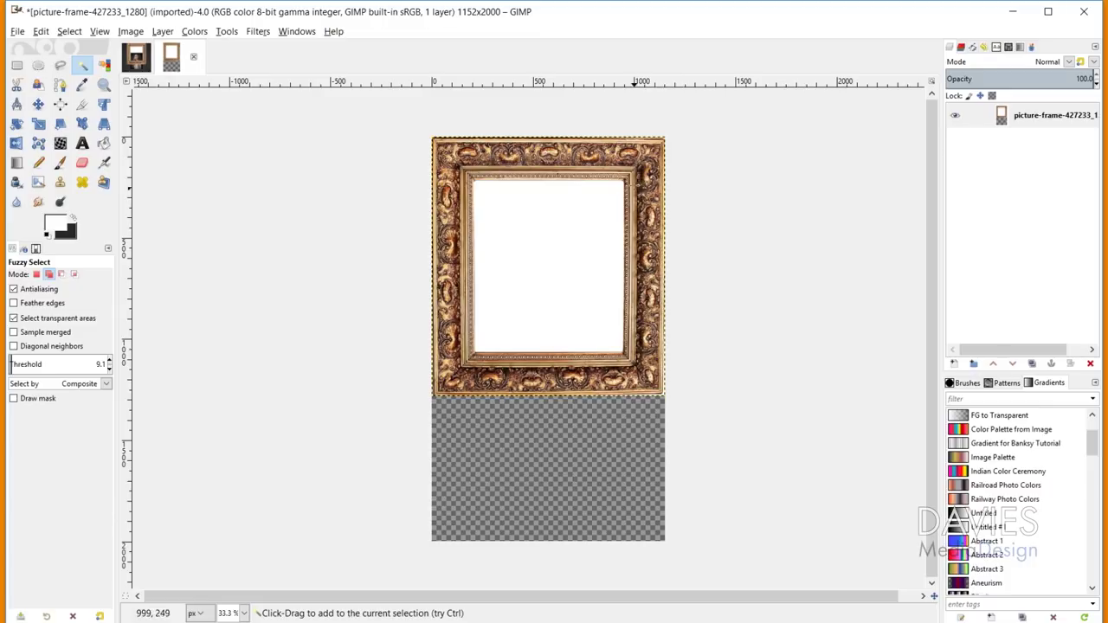
# - Add an alpha channel to the frame layer and delete its white interior using Fuzzy Select with a threshold of 10.1
pyautogui.rightClick(1000, 115)
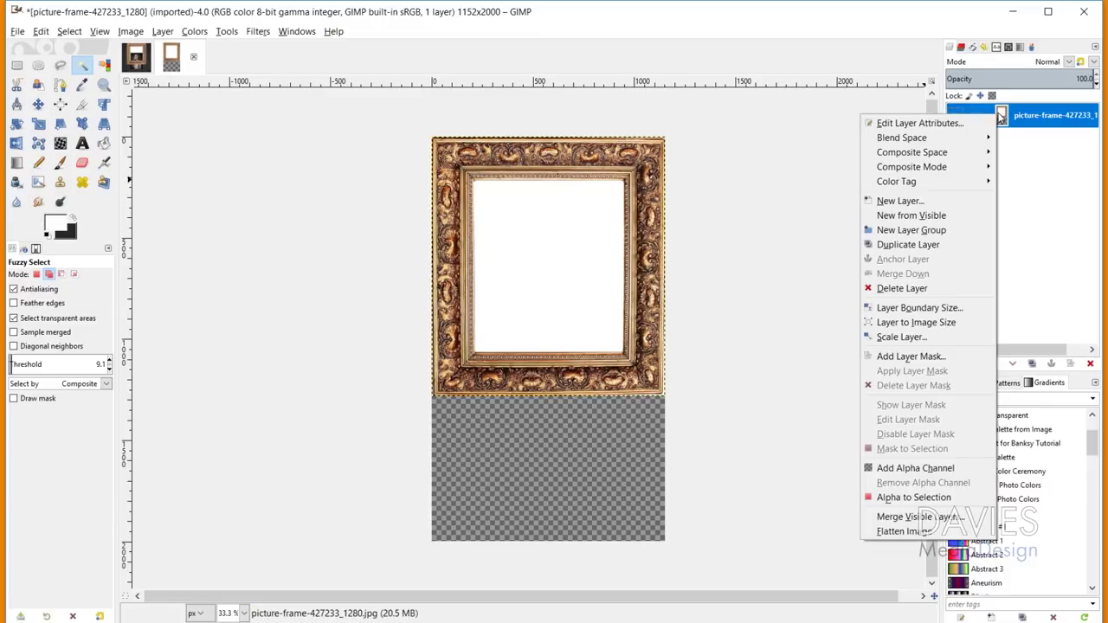
pyautogui.click(935, 472)
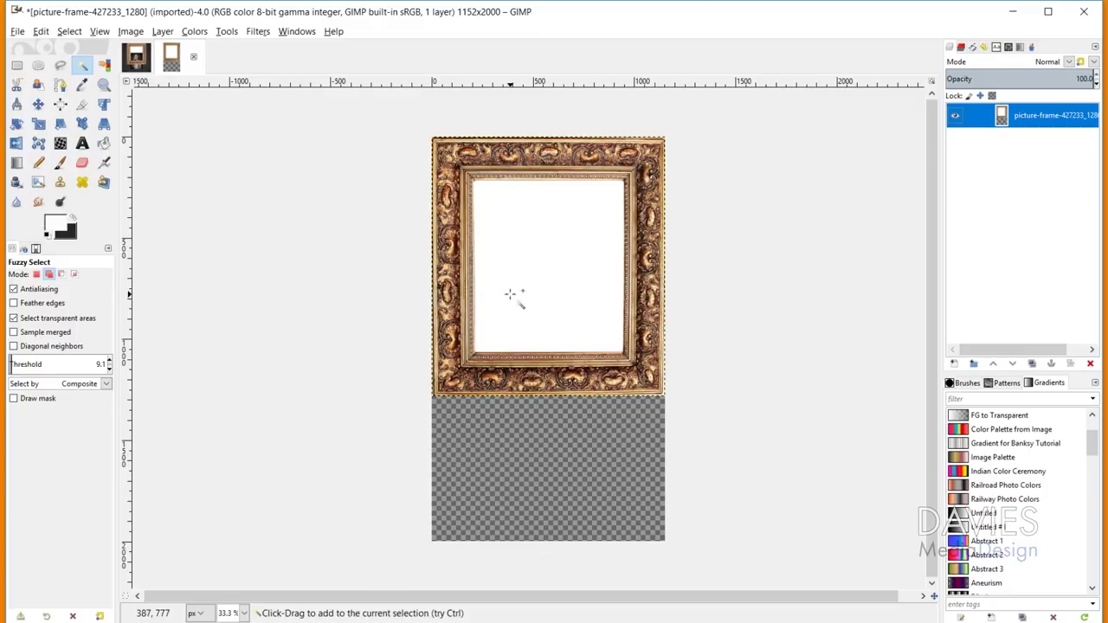
pyautogui.scroll(1, 514, 303)
pyautogui.scroll(1, 586, 322)
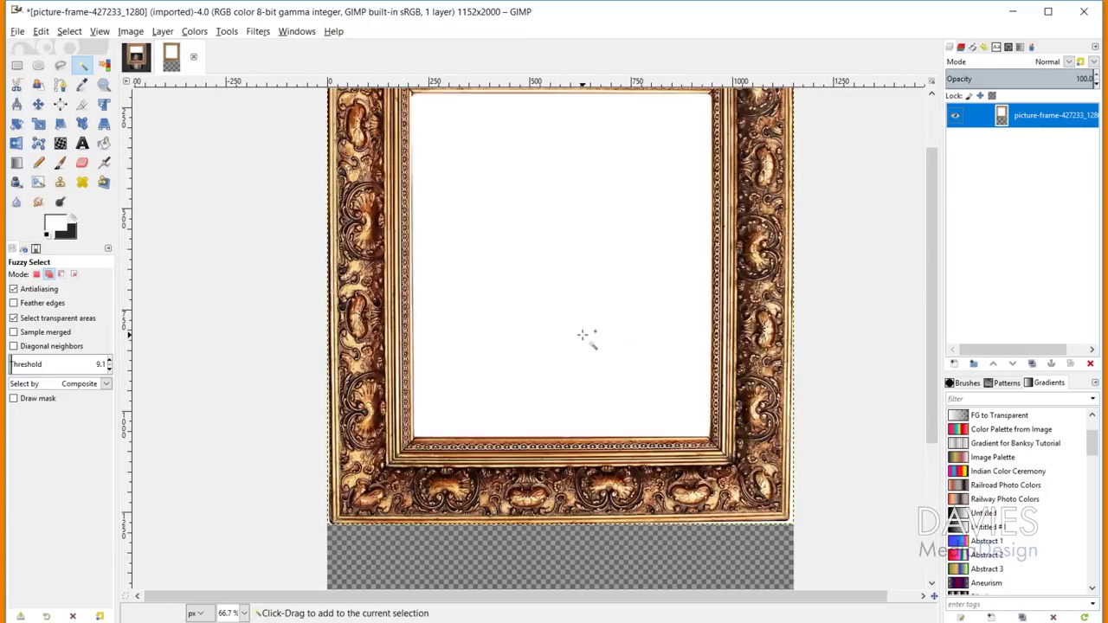
pyautogui.scroll(3, 571, 316)
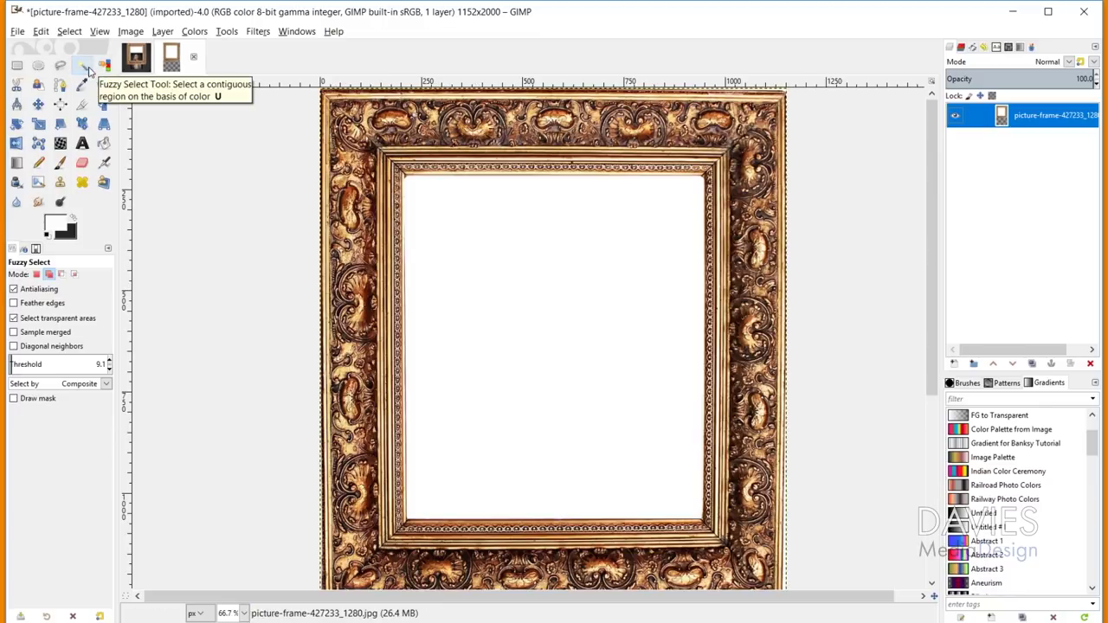
pyautogui.click(109, 362)
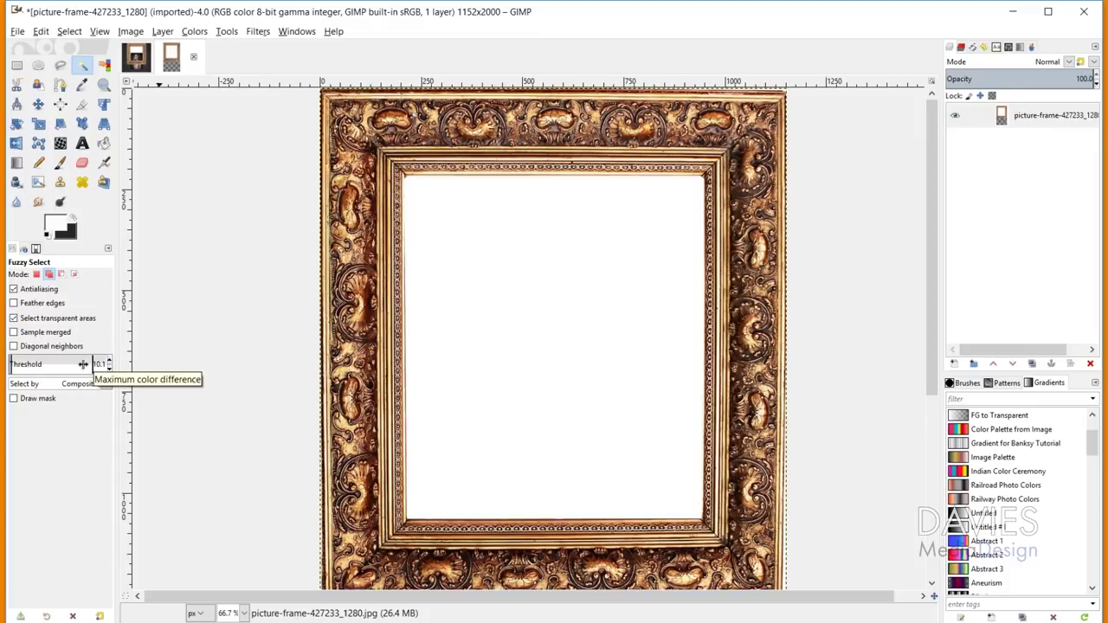
pyautogui.click(558, 266)
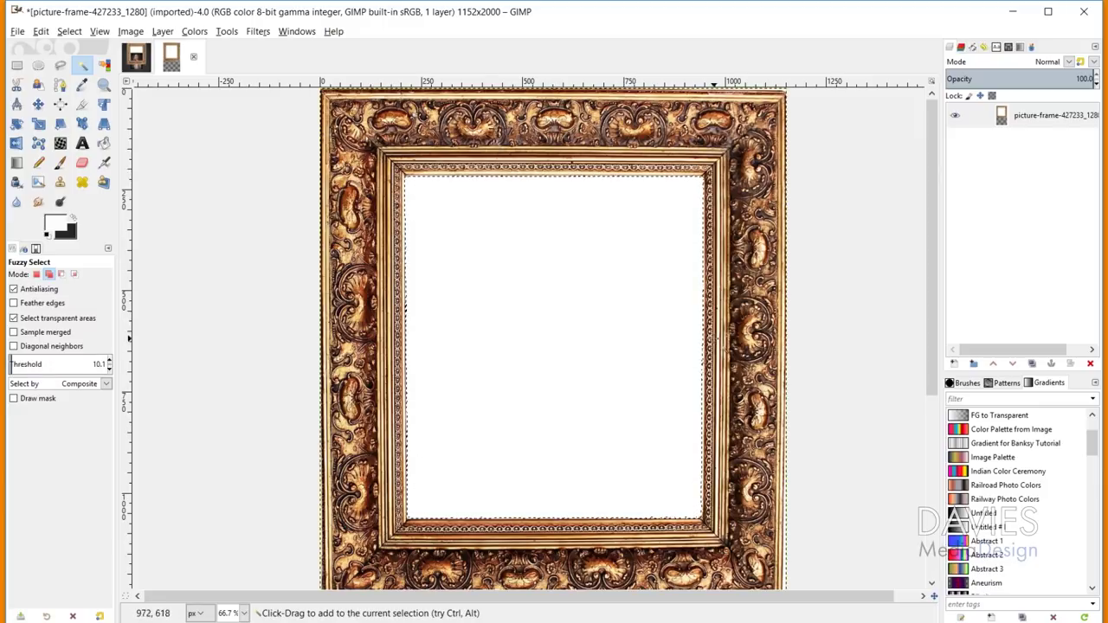
pyautogui.press('Delete')
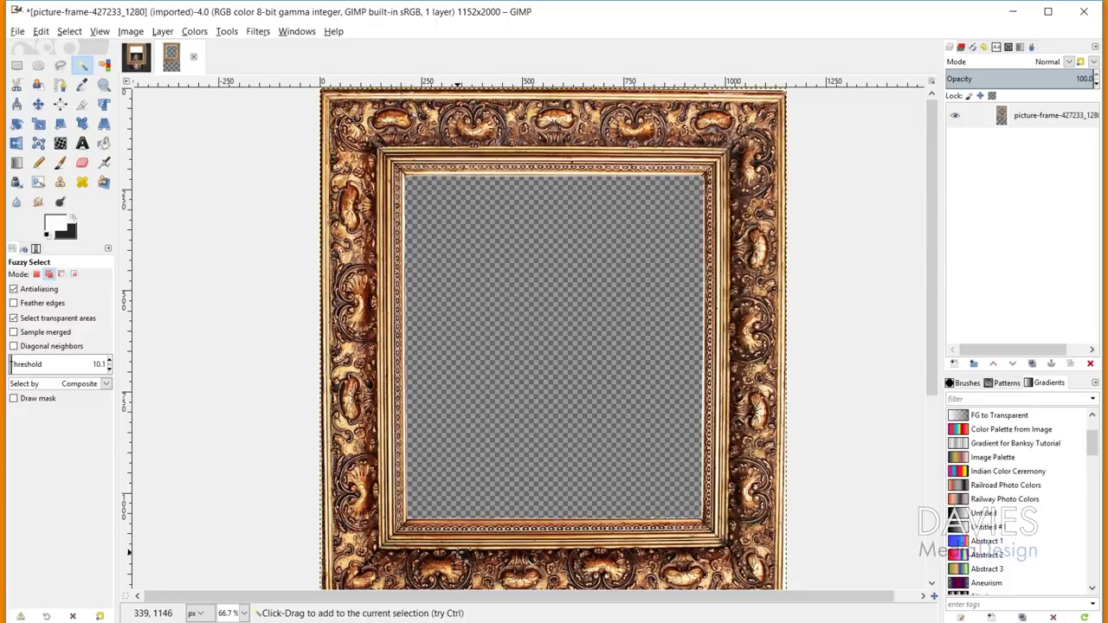
# - Examine the inner edges of the frame's transparent opening for leftover pixels
pyautogui.keyDown('ctrl'); pyautogui.scroll(3, 692, 538); pyautogui.keyUp('ctrl')
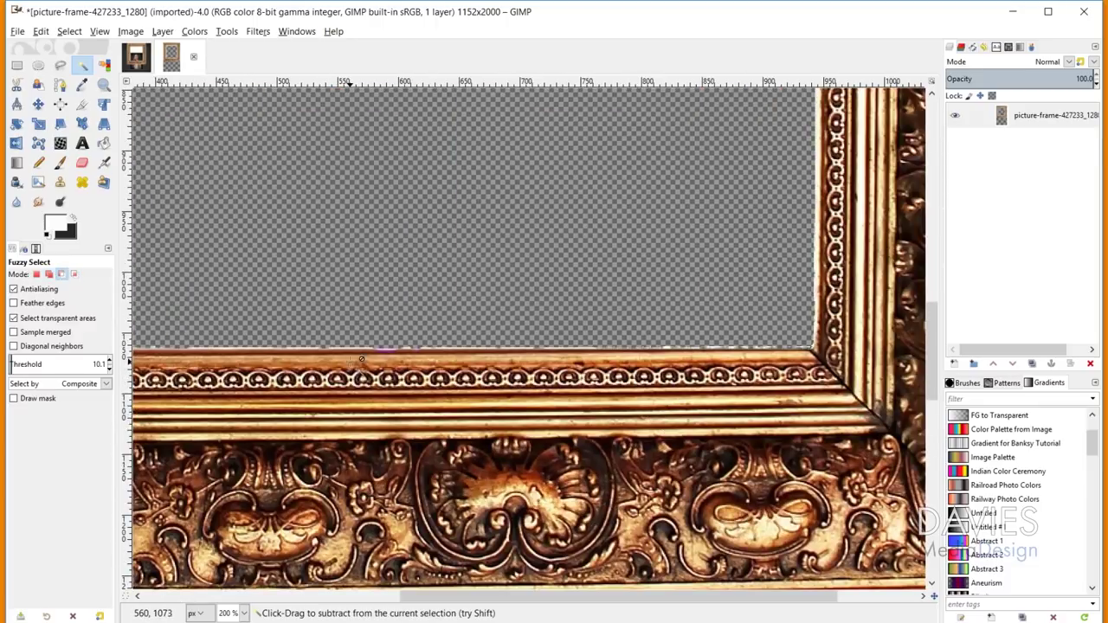
pyautogui.keyDown('ctrl'); pyautogui.scroll(-2, 363, 371); pyautogui.keyUp('ctrl')
pyautogui.scroll(4, 364, 355)
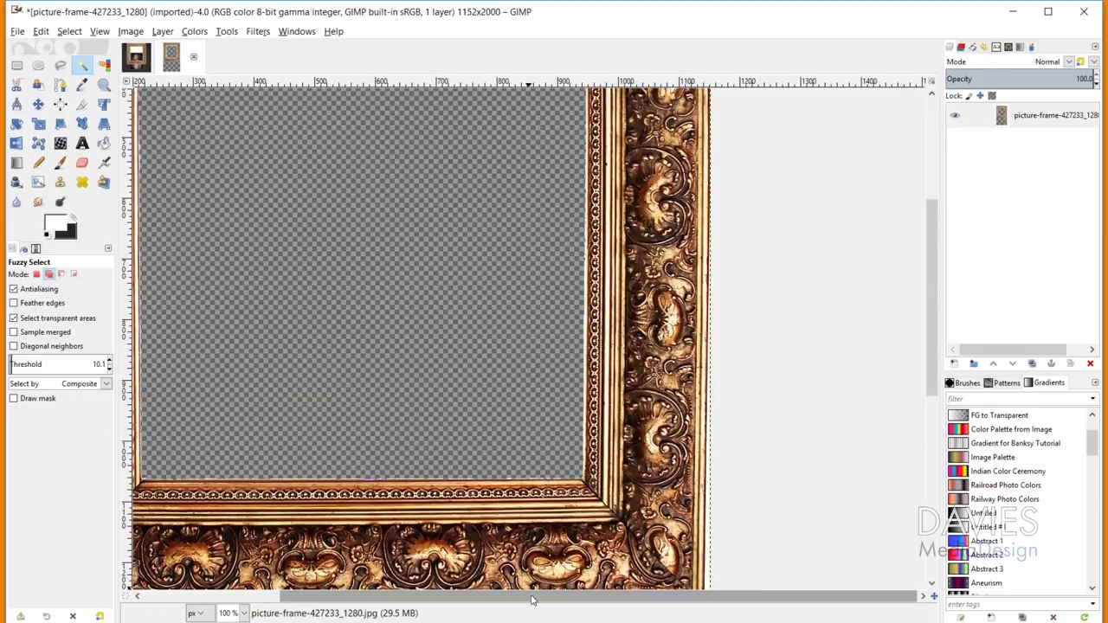
pyautogui.keyDown('shift'); pyautogui.hscroll(-3, 364, 355); pyautogui.keyUp('shift')
pyautogui.scroll(-2, 364, 355)
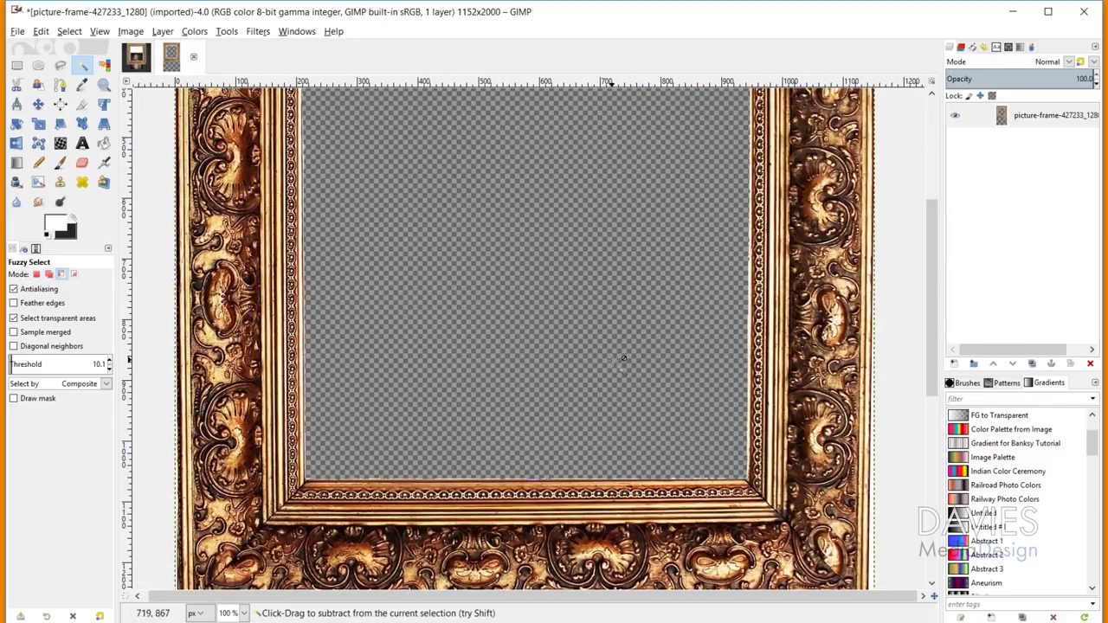
pyautogui.keyDown('ctrl'); pyautogui.scroll(-1, 623, 370); pyautogui.keyUp('ctrl')
pyautogui.scroll(2, 630, 369)
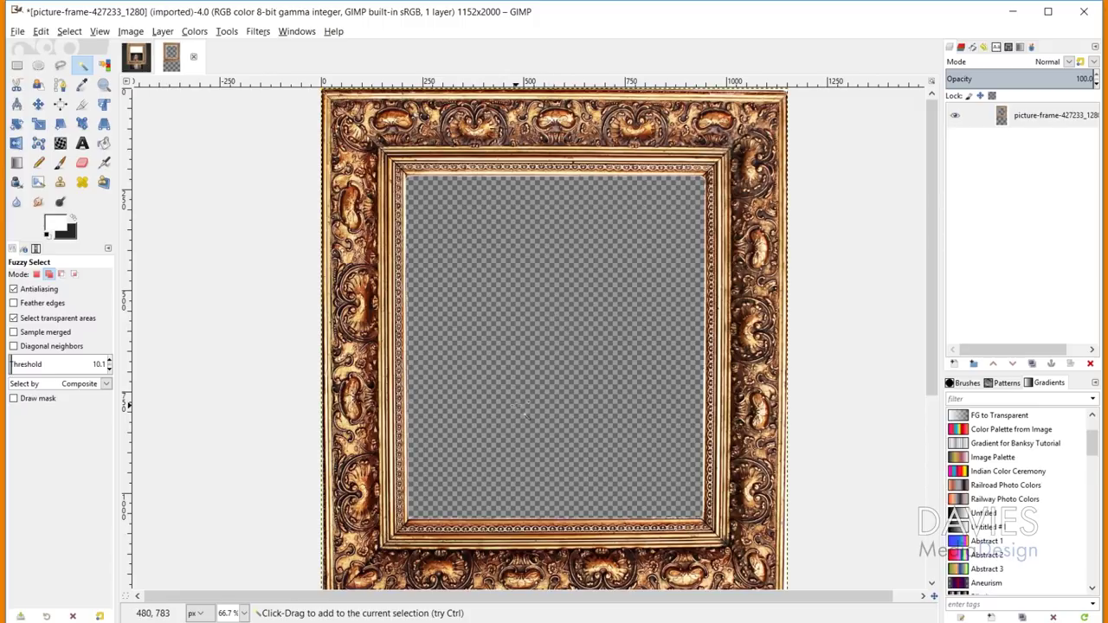
# - Add the portrait woman-3567588_1280 from the Downloads folder in File Explorer to the frame image as a new layer
pyautogui.click(437, 620)
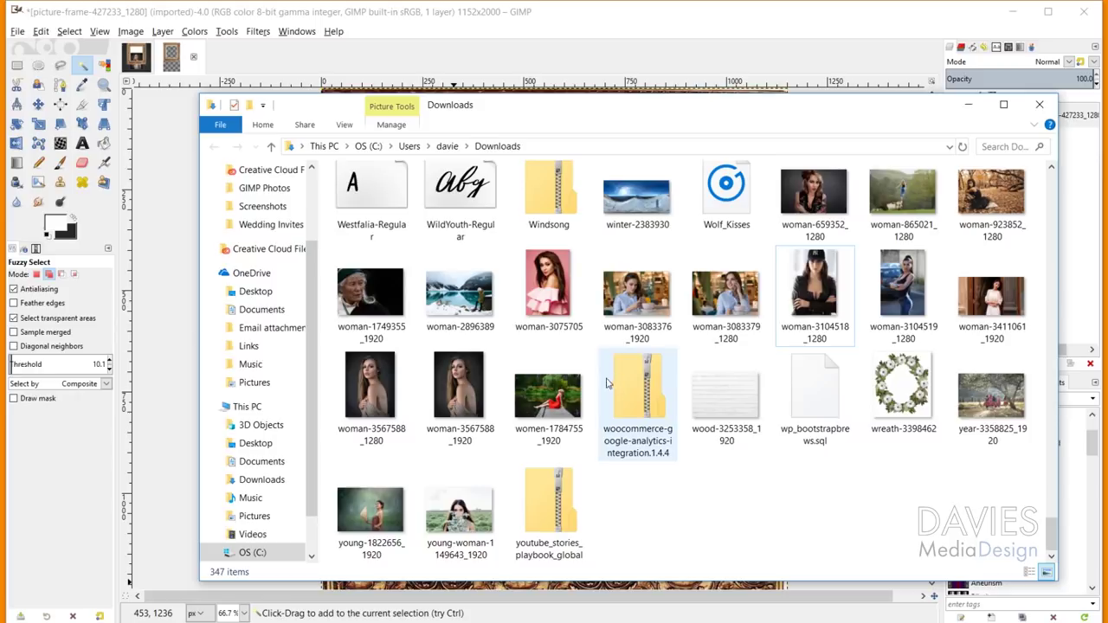
pyautogui.click(375, 381)
pyautogui.moveTo(337, 108); pyautogui.dragTo(780, 39)
pyautogui.moveTo(793, 319); pyautogui.dragTo(558, 311)
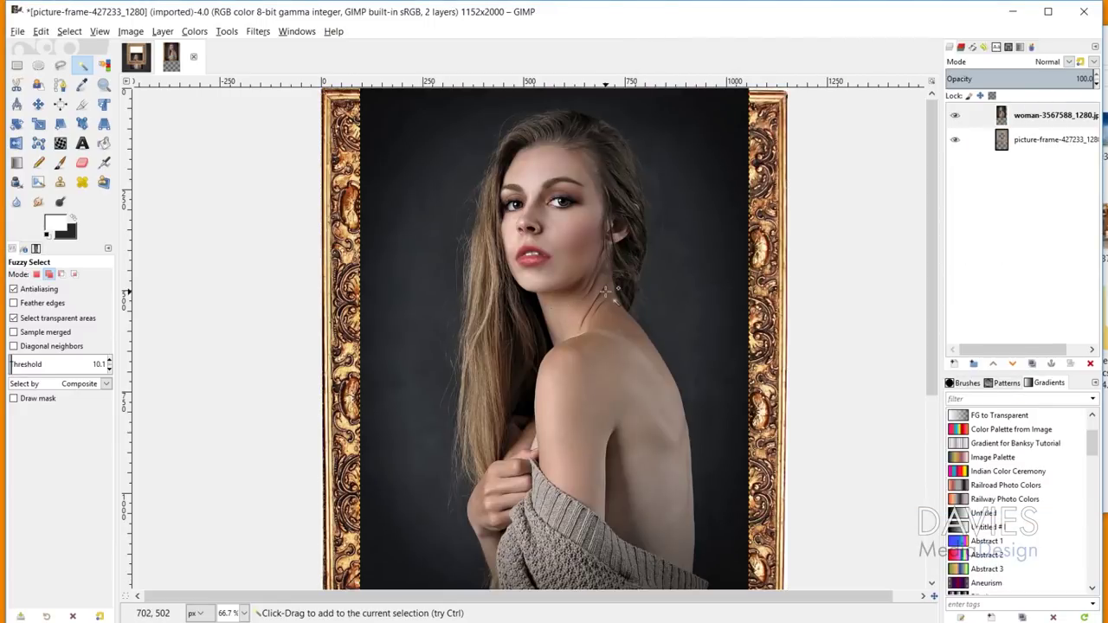
# - Rename the portrait layer as Model and place it below the picture frame layer
pyautogui.doubleClick(1034, 116)
pyautogui.write('Model')
pyautogui.press('Return')
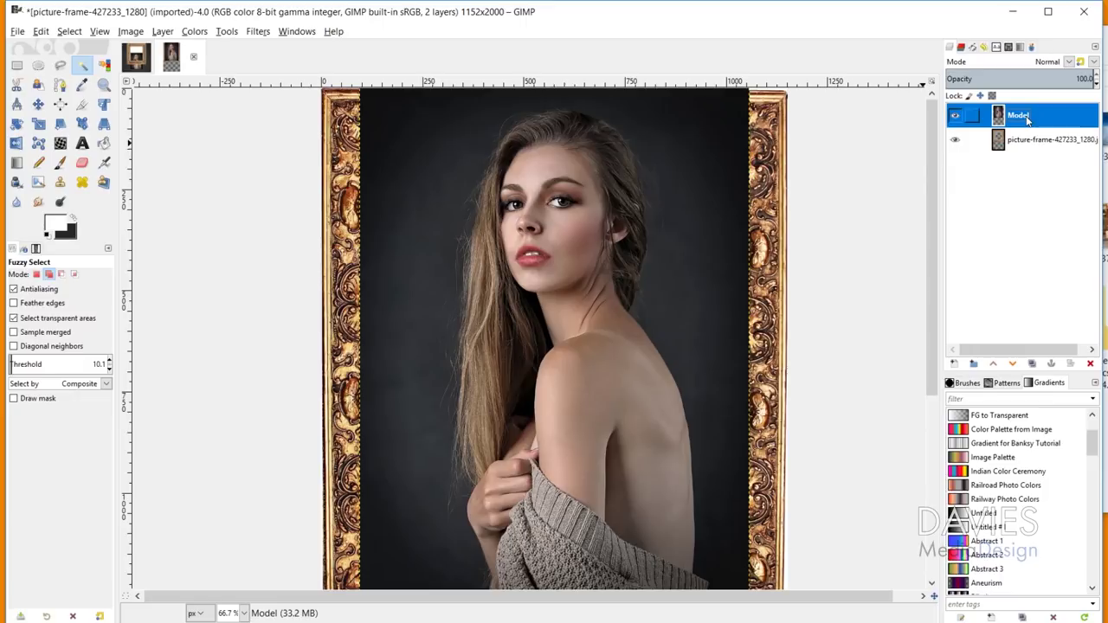
pyautogui.moveTo(1000, 118); pyautogui.dragTo(1003, 154)
# - Move the Model layer so its upper-left corner aligns with the upper-left corner of the frame opening
pyautogui.press('m')
pyautogui.moveTo(552, 251); pyautogui.dragTo(549, 308)
pyautogui.moveTo(556, 311); pyautogui.dragTo(600, 348)
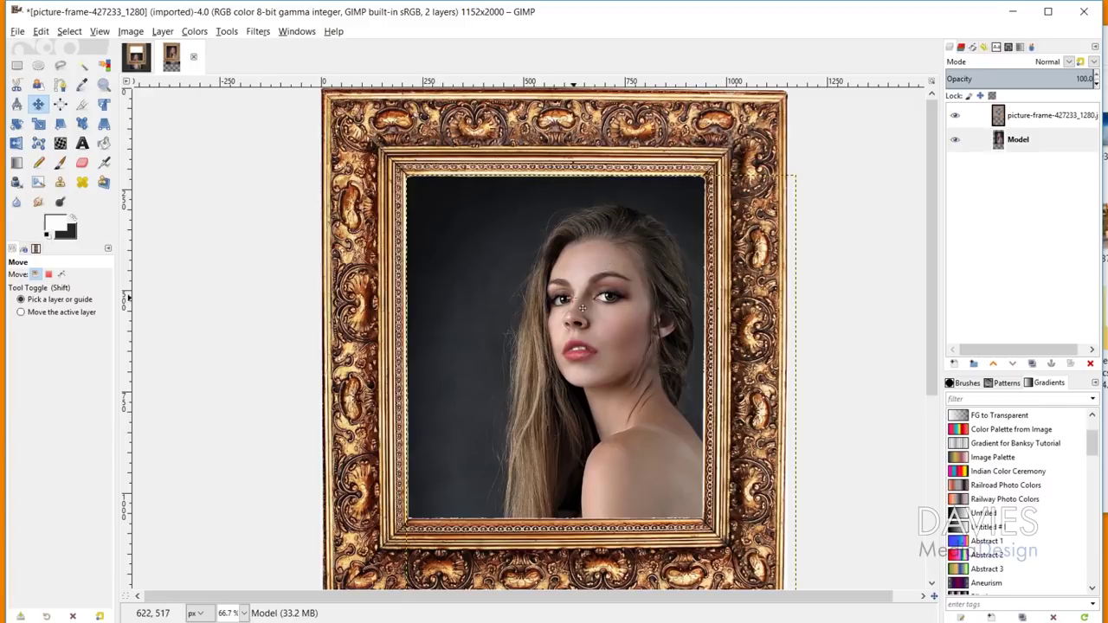
# - Scale the Model layer proportionally to 735 × 977 px to match the width of the frame opening
pyautogui.click(38, 124)
pyautogui.click(628, 261)
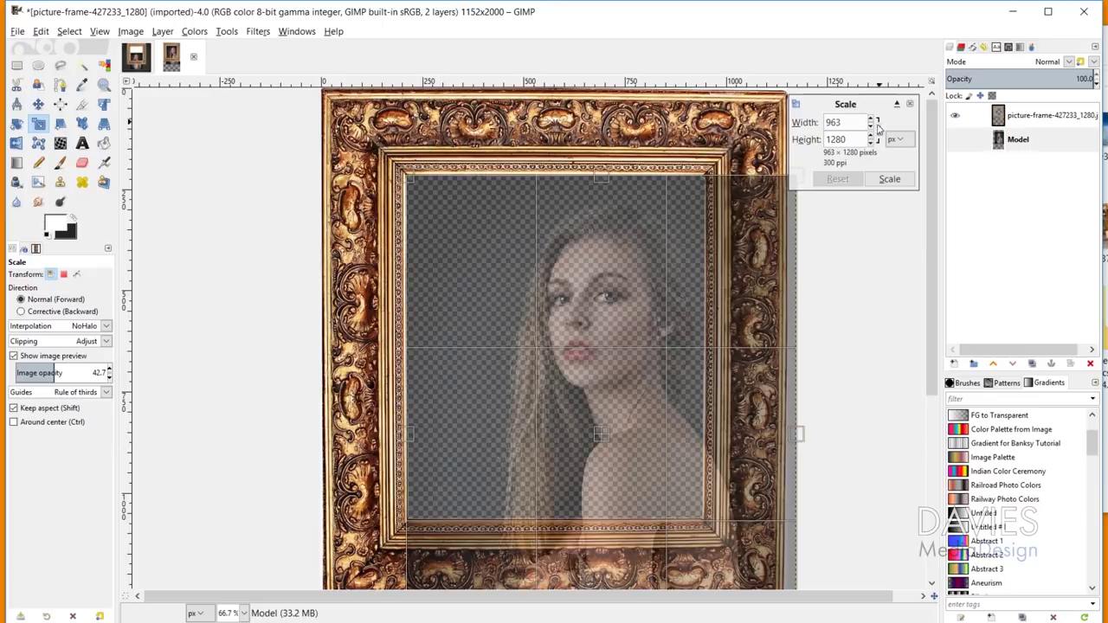
pyautogui.moveTo(805, 446); pyautogui.dragTo(712, 438)
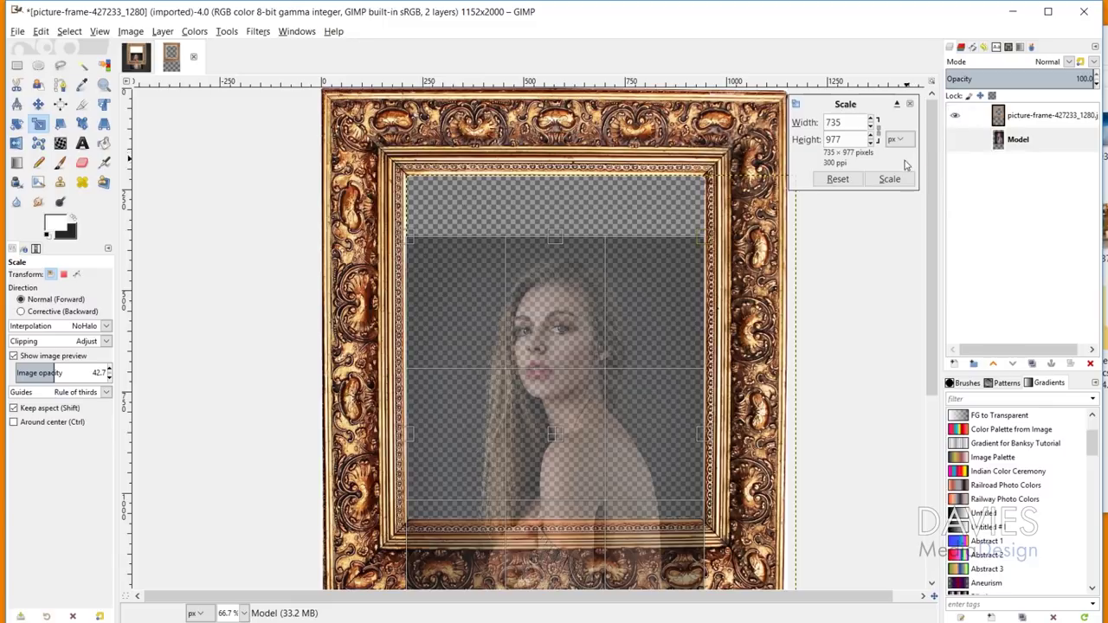
pyautogui.click(889, 178)
# - Move the Model layer up to the upper edge of the frame opening, nudge it 1 px left and check the upper corners
pyautogui.click(38, 105)
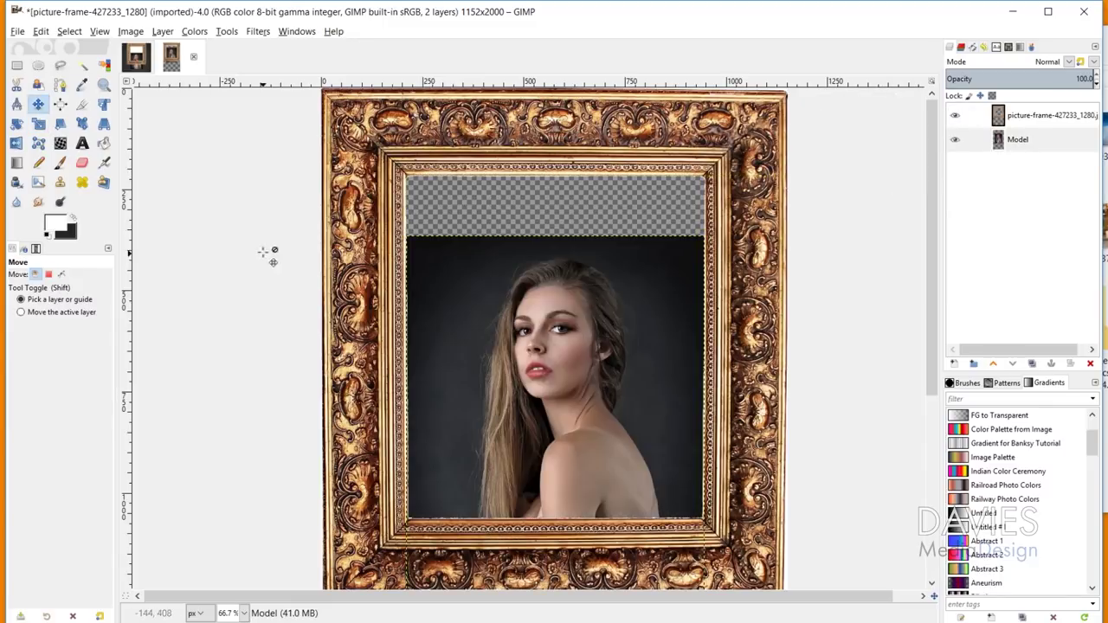
pyautogui.moveTo(606, 402); pyautogui.dragTo(603, 342)
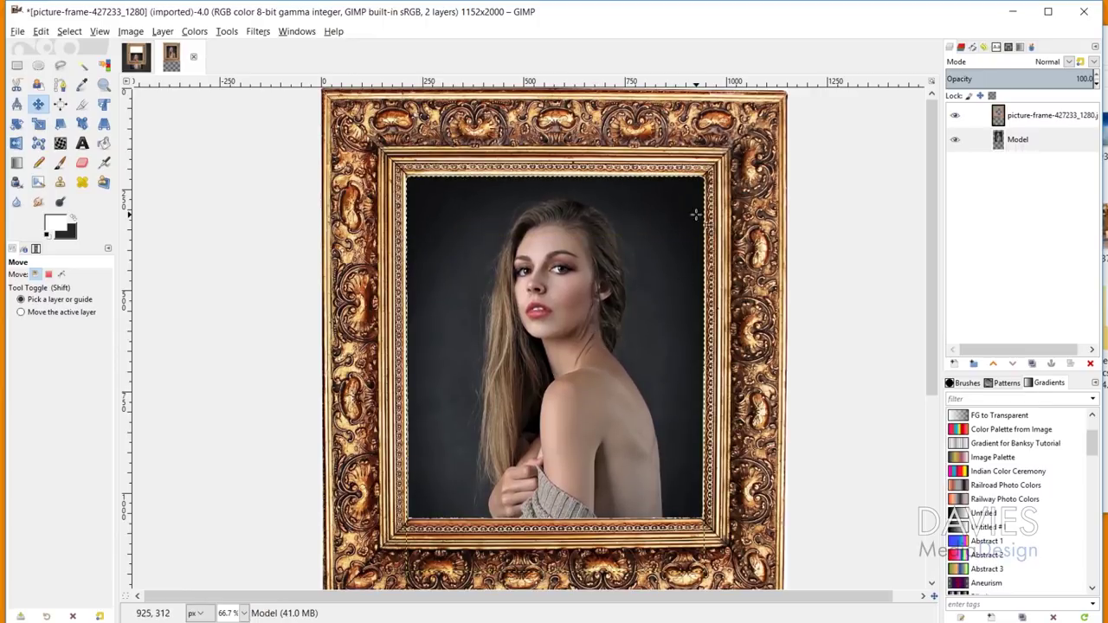
pyautogui.scroll(6, 718, 186)
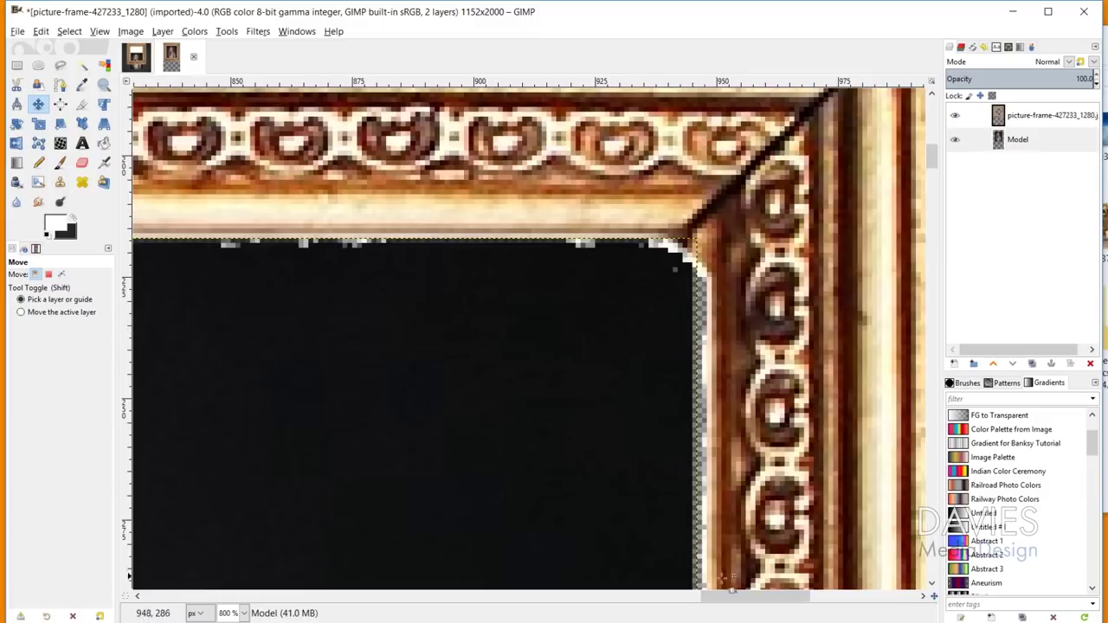
pyautogui.moveTo(742, 597); pyautogui.dragTo(262, 617)
pyautogui.moveTo(554, 369); pyautogui.dragTo(551, 369)
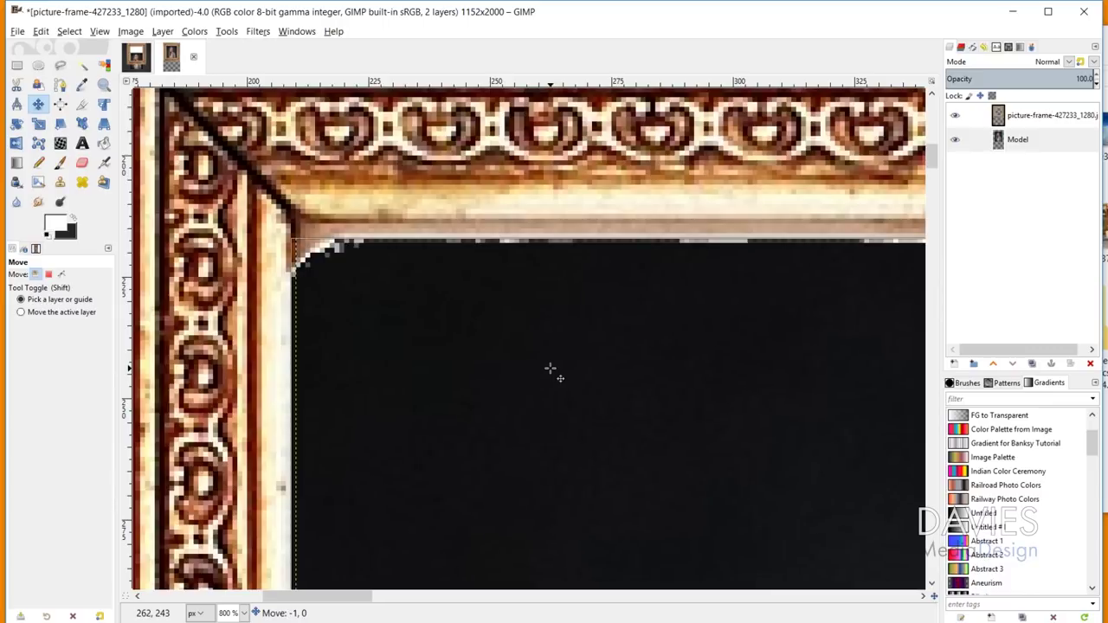
pyautogui.moveTo(351, 597); pyautogui.dragTo(798, 598)
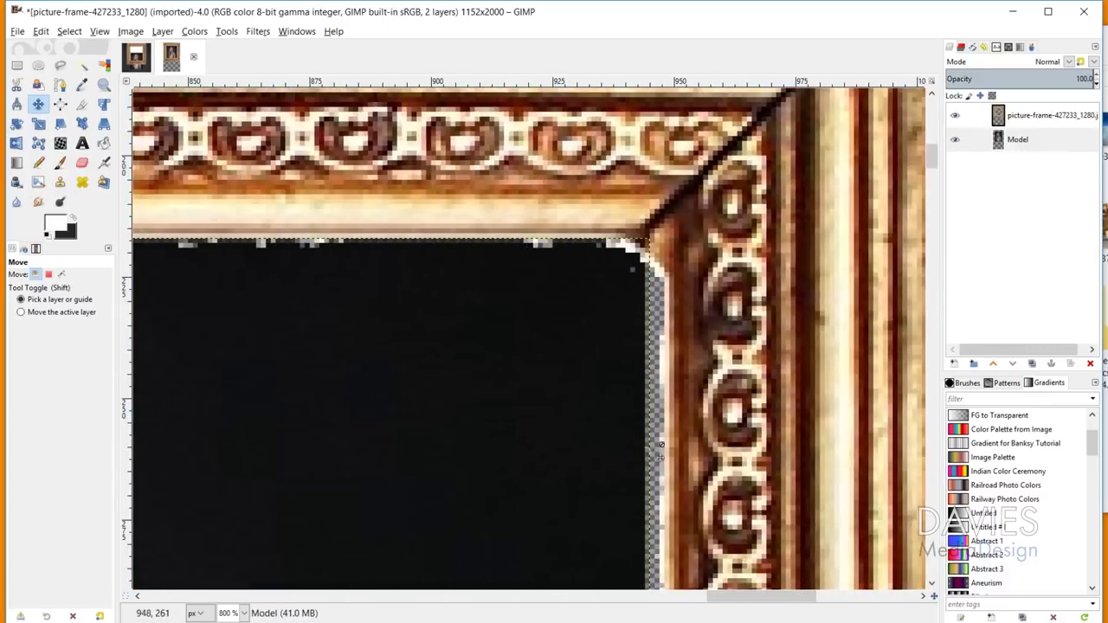
# - Scale the Model layer proportionally to 738 × 980 px so that it reaches the right edge of the frame opening
pyautogui.click(38, 123)
pyautogui.click(407, 313)
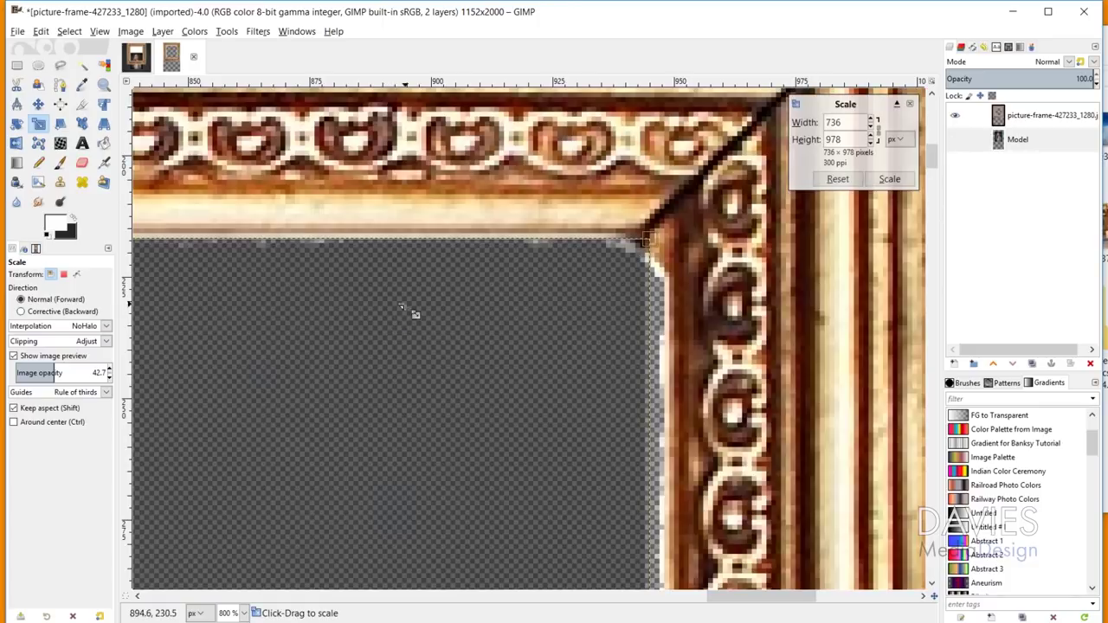
pyautogui.moveTo(931, 160); pyautogui.dragTo(942, 276)
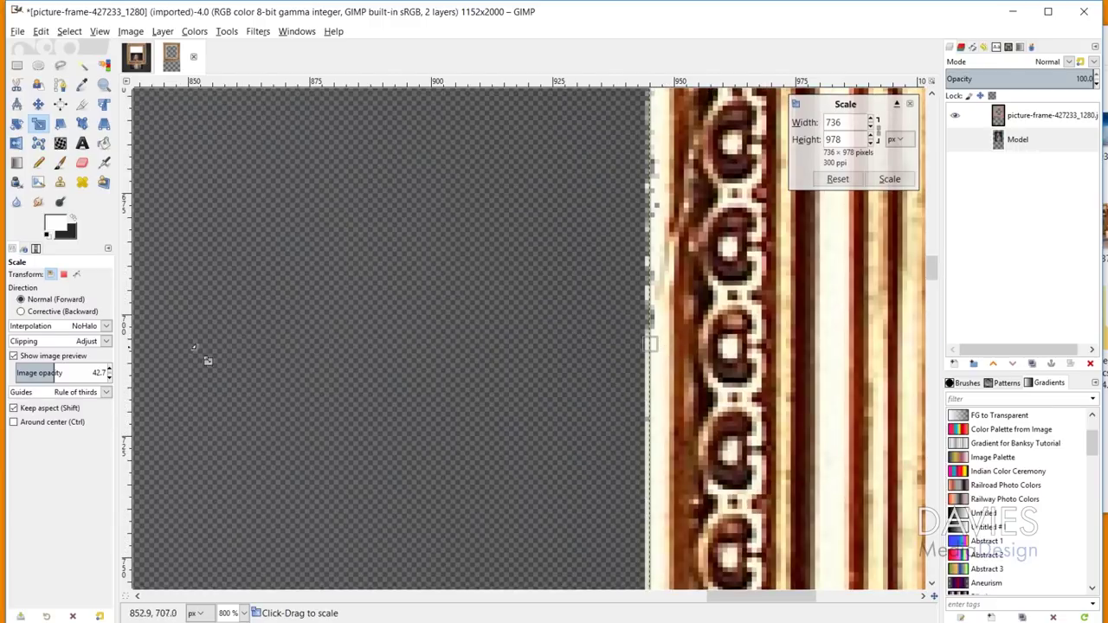
pyautogui.click(107, 326)
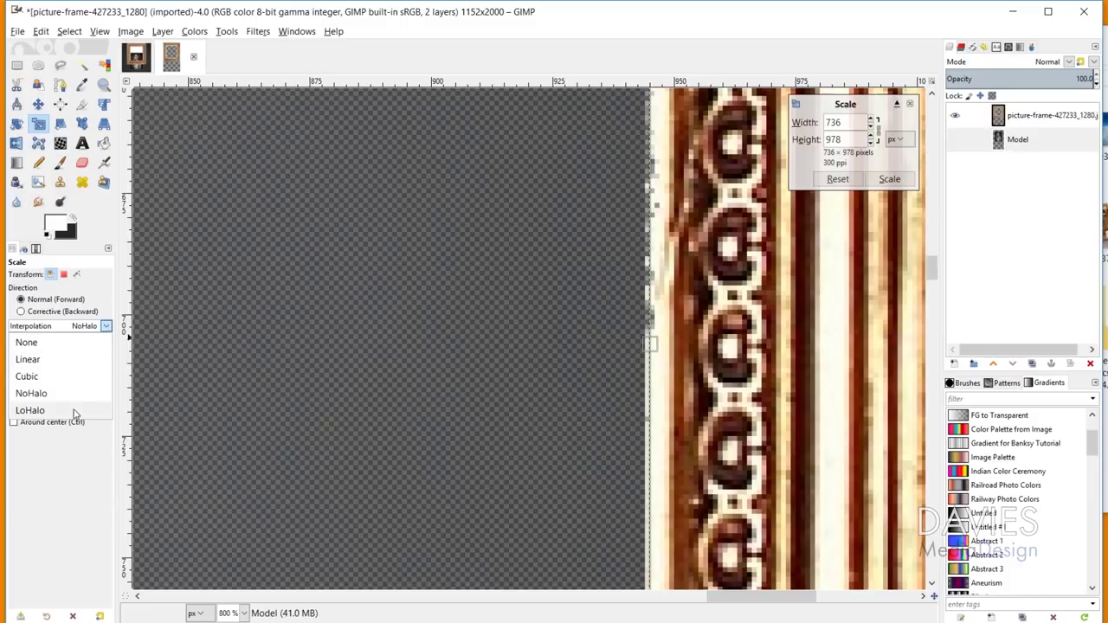
pyautogui.click(130, 340)
pyautogui.moveTo(671, 359); pyautogui.dragTo(663, 363)
pyautogui.press('ctrl')
pyautogui.press('-')
pyautogui.press('-')
pyautogui.press('-')
pyautogui.press('-')
pyautogui.press('-')
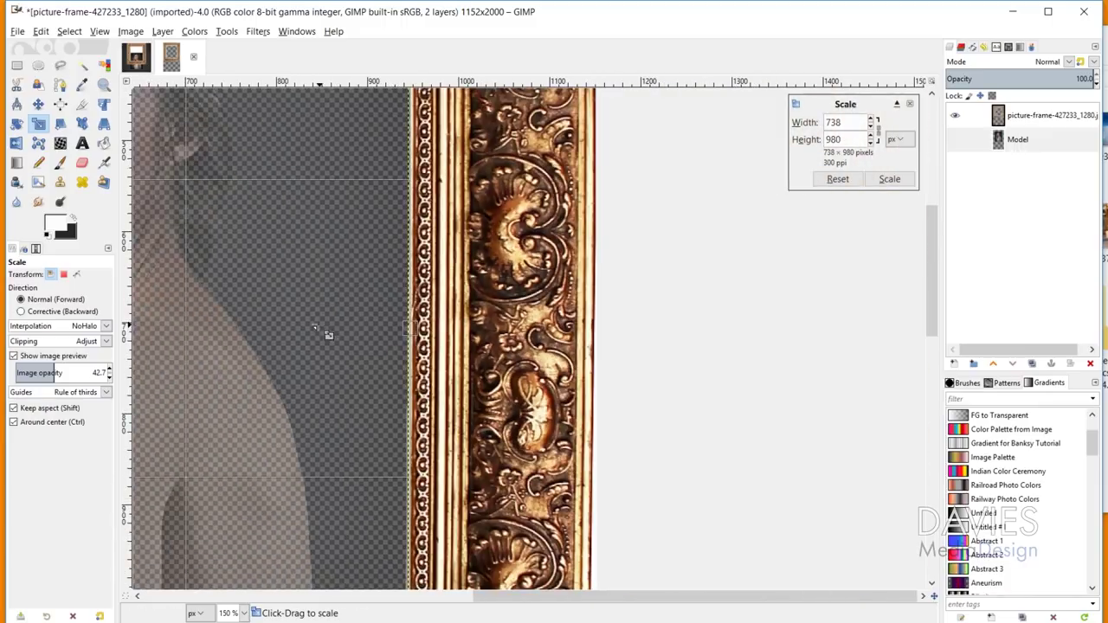
pyautogui.click(889, 178)
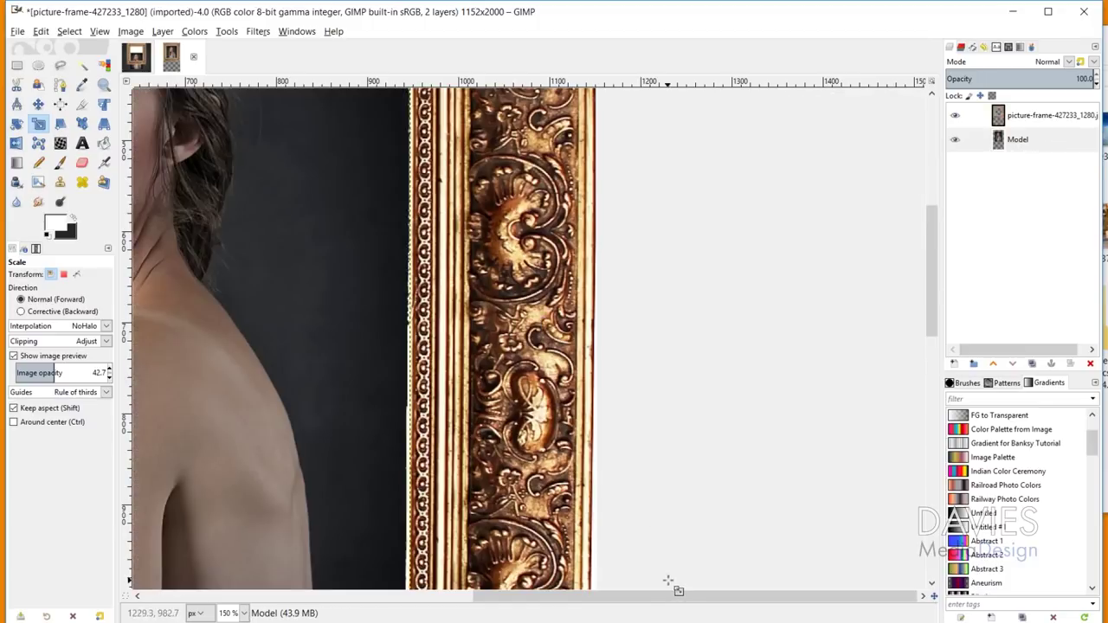
# - Move the Model layer straight down so the upper part of the frame opening is empty and the portrait's lower part hangs below the frame
pyautogui.moveTo(675, 596); pyautogui.dragTo(497, 595)
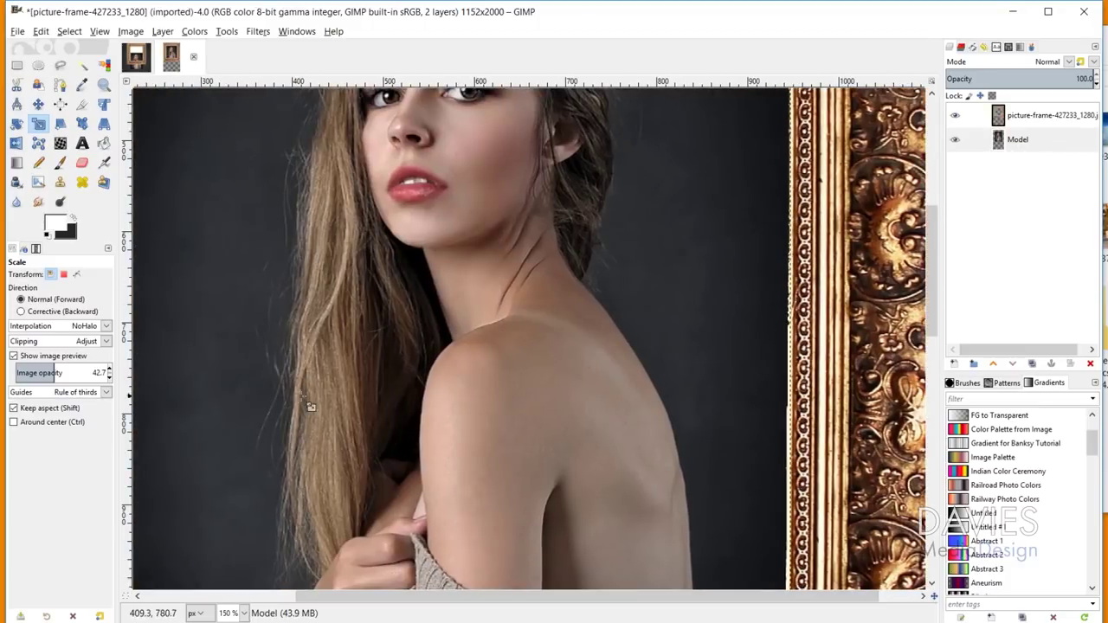
pyautogui.press('-')
pyautogui.press('-')
pyautogui.moveTo(592, 598); pyautogui.dragTo(473, 596)
pyautogui.press('-')
pyautogui.press('-')
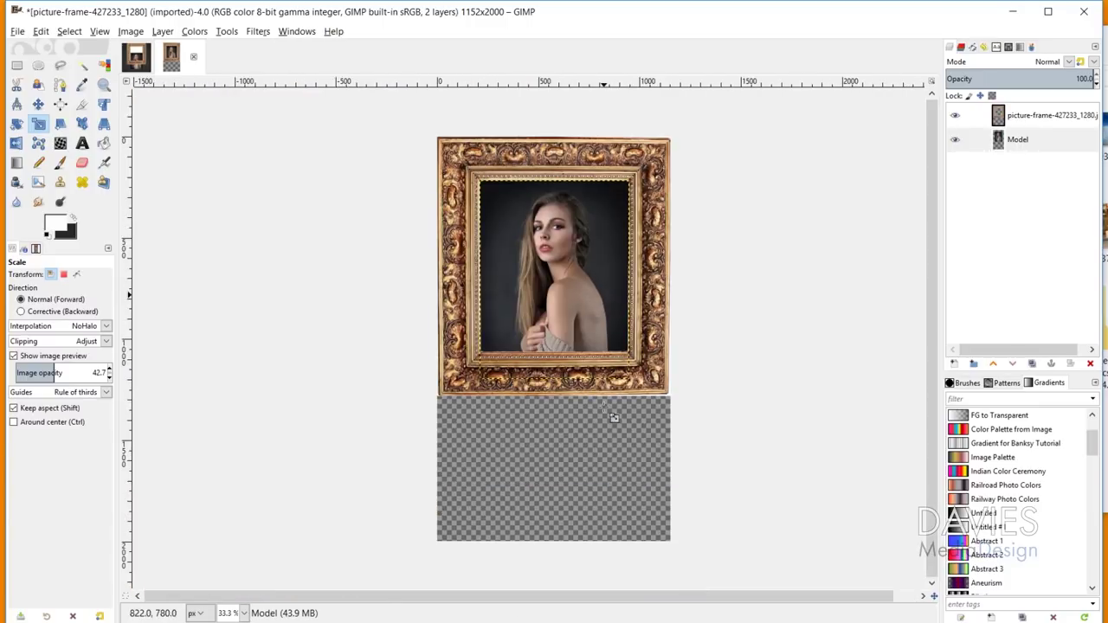
pyautogui.click(38, 104)
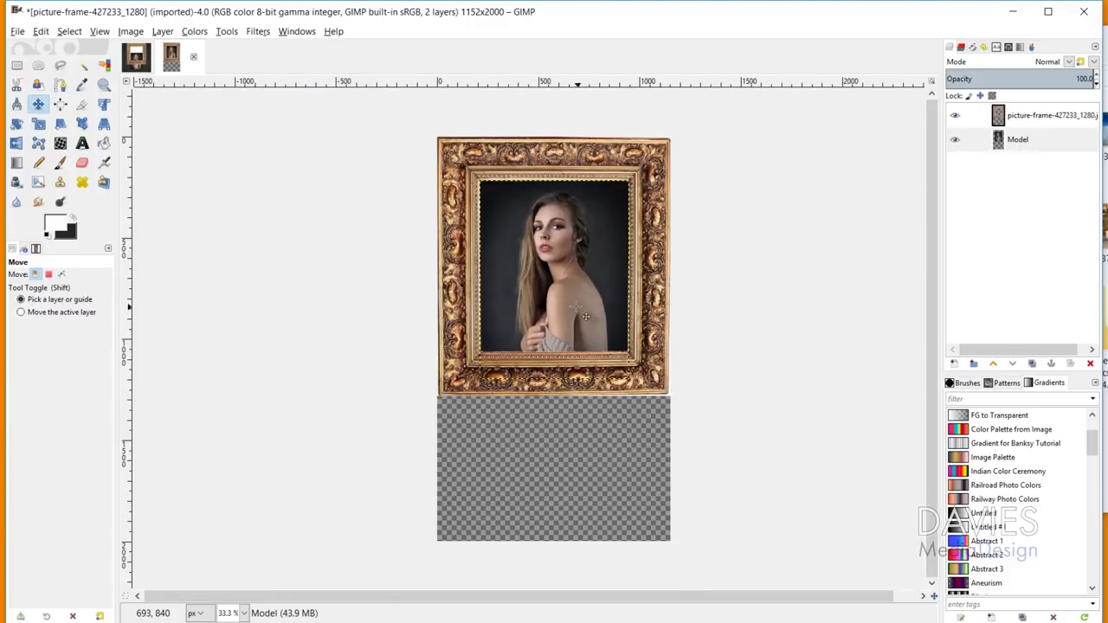
pyautogui.moveTo(577, 260); pyautogui.dragTo(580, 347)
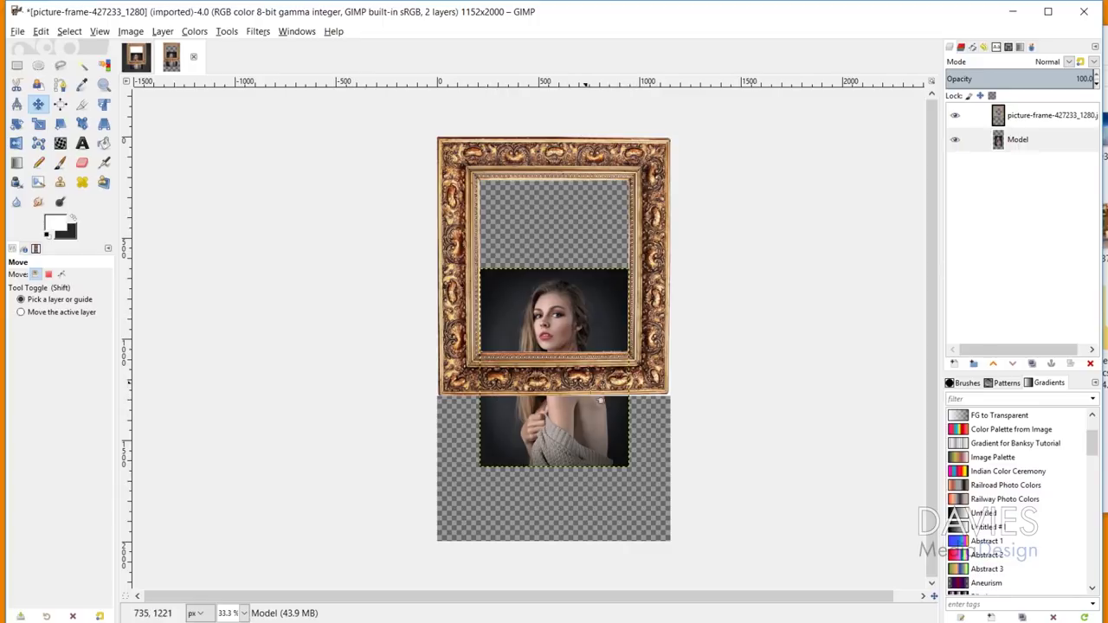
pyautogui.moveTo(584, 321); pyautogui.dragTo(568, 300)
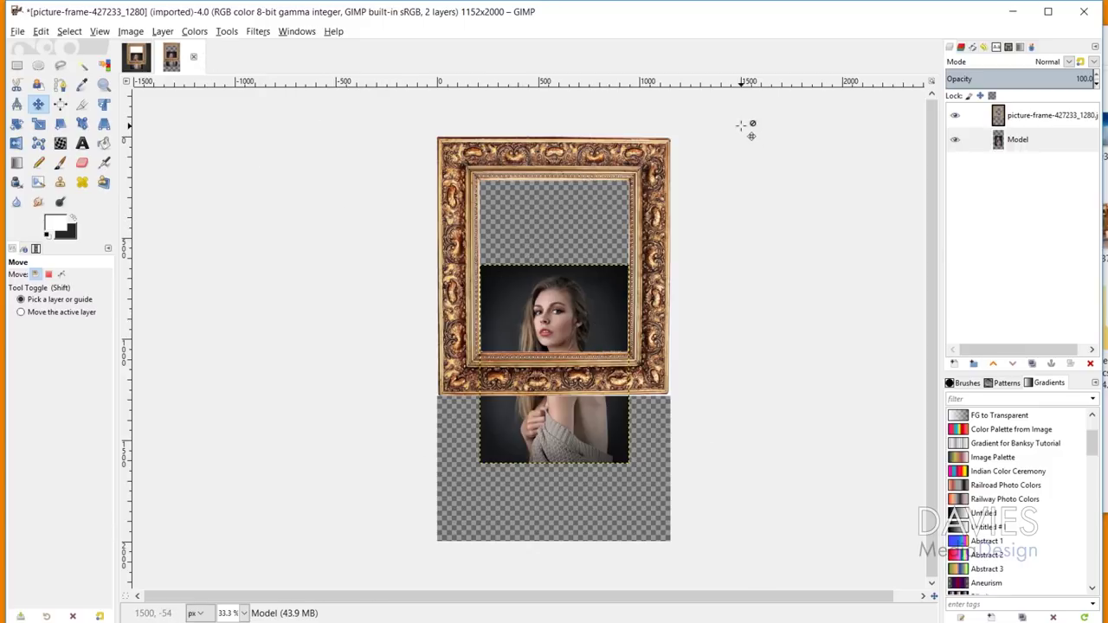
# - Resize the canvas to 2000 × 2000 px with the existing content centered horizontally
pyautogui.click(130, 32)
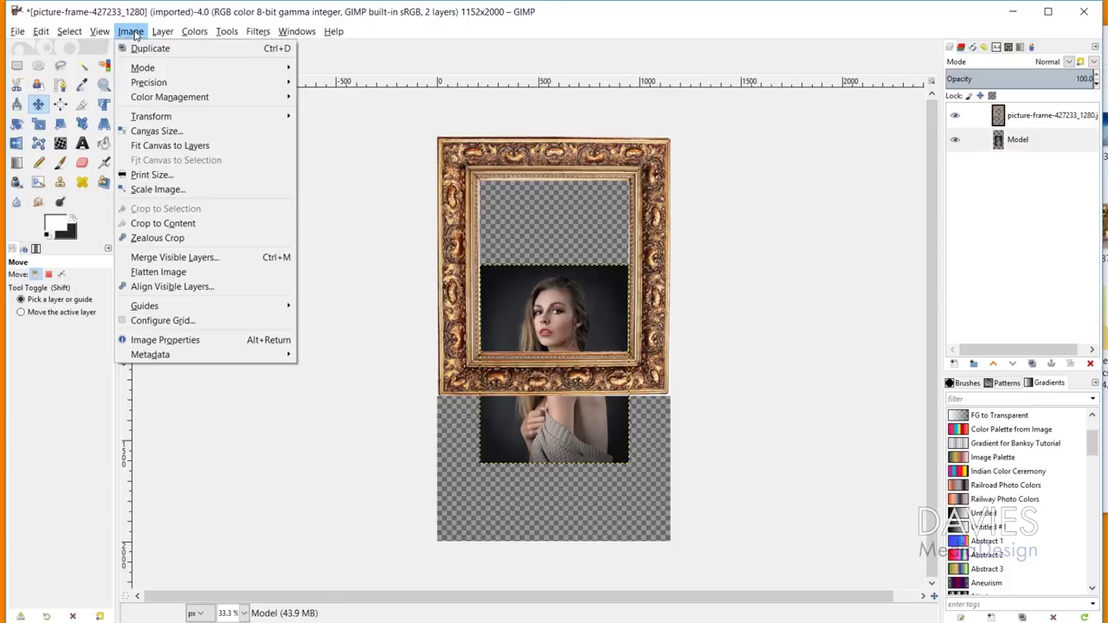
pyautogui.click(160, 129)
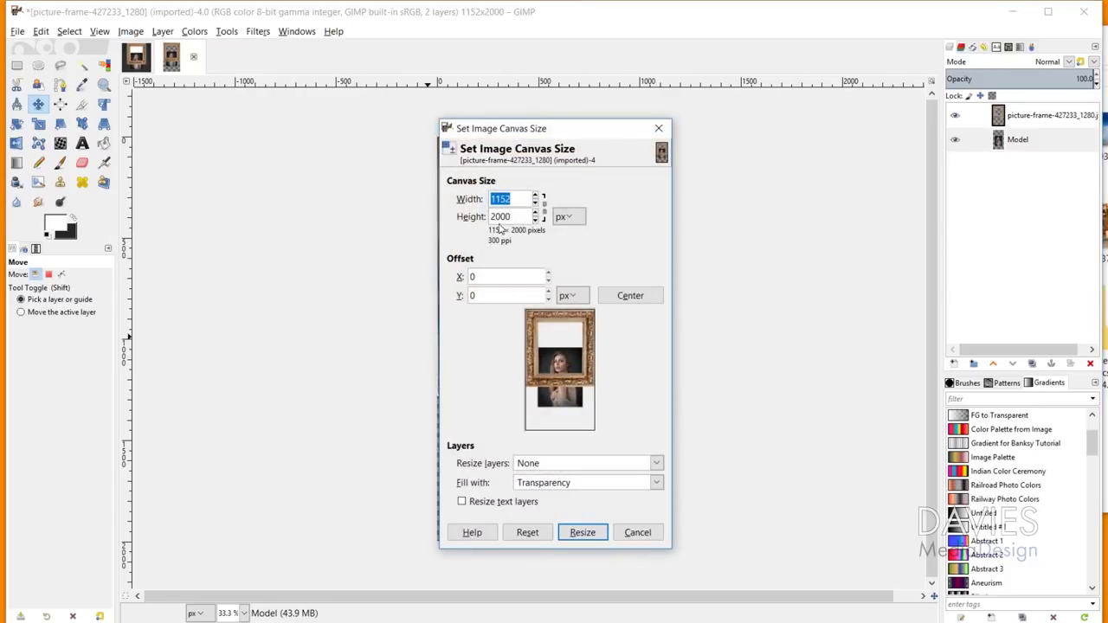
pyautogui.click(535, 196)
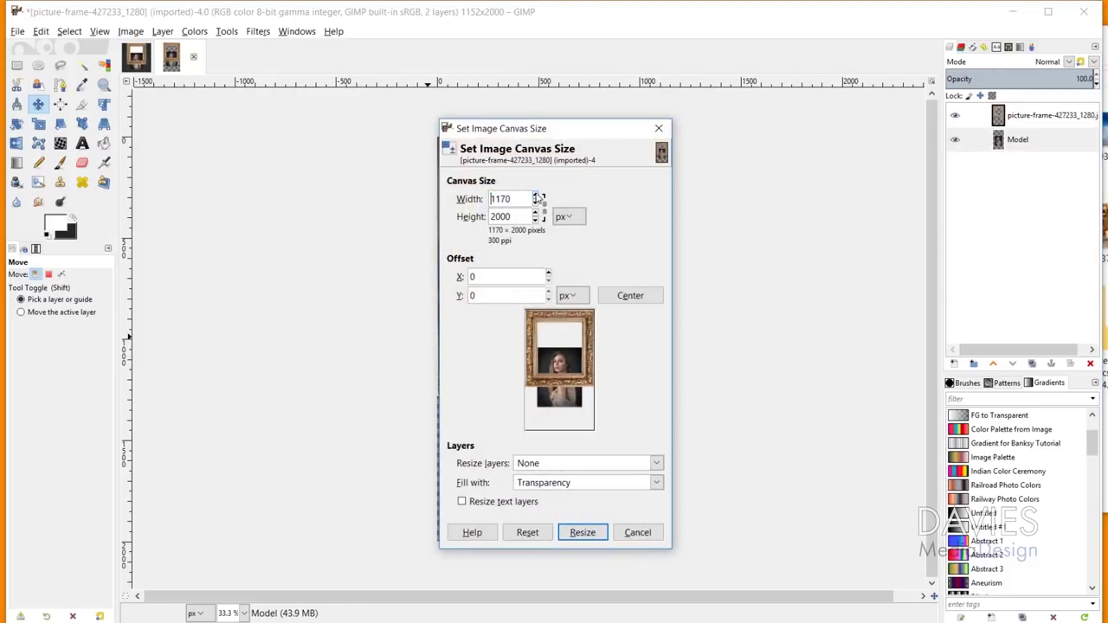
pyautogui.moveTo(537, 198); pyautogui.dragTo(537, 198)
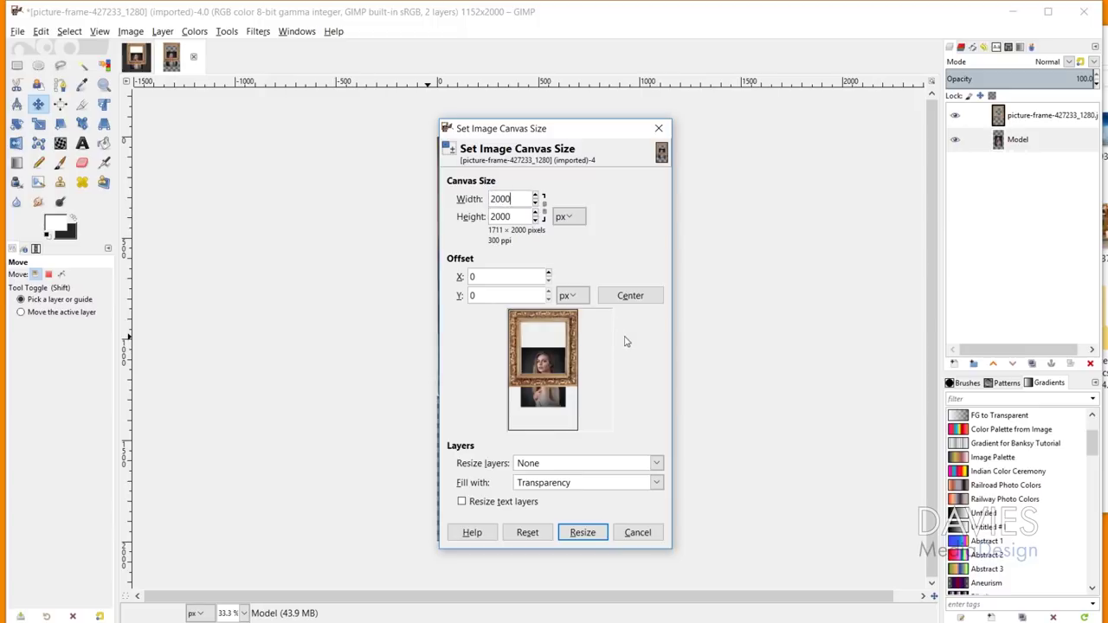
pyautogui.click(648, 296)
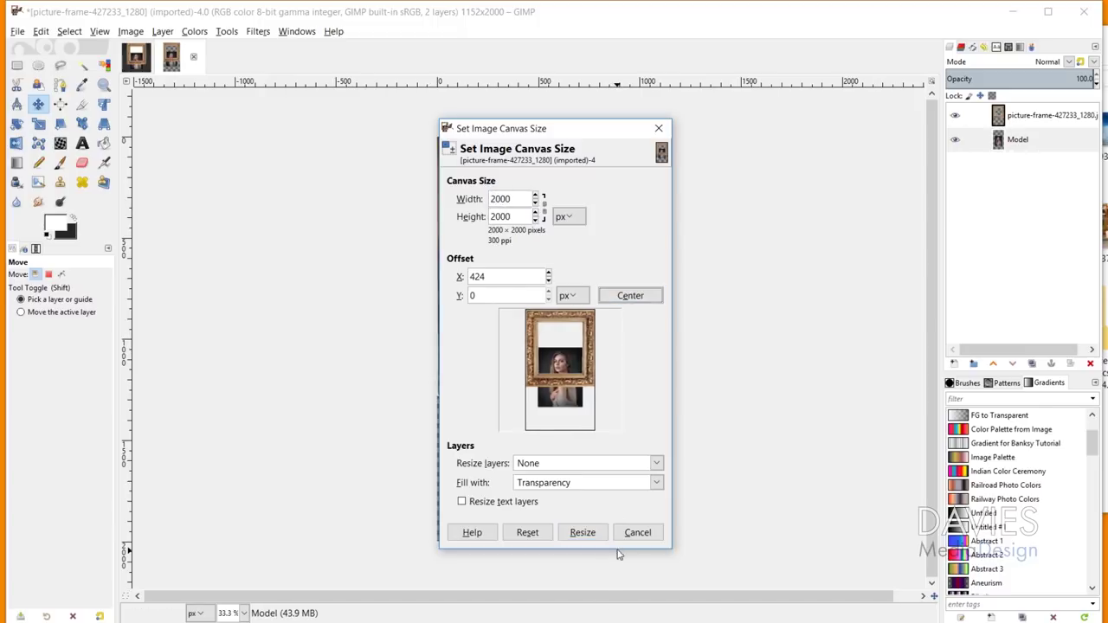
pyautogui.click(582, 532)
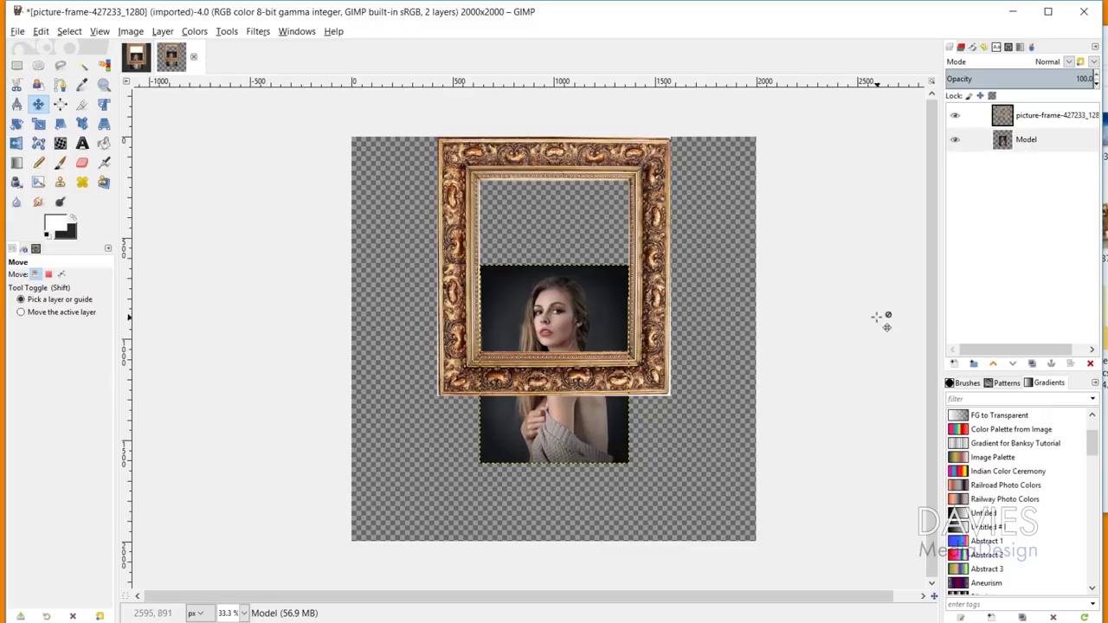
# - Add a Background layer filled with white, place it below the Model layer and cover it with a dark gray radial gradient
pyautogui.click(953, 363)
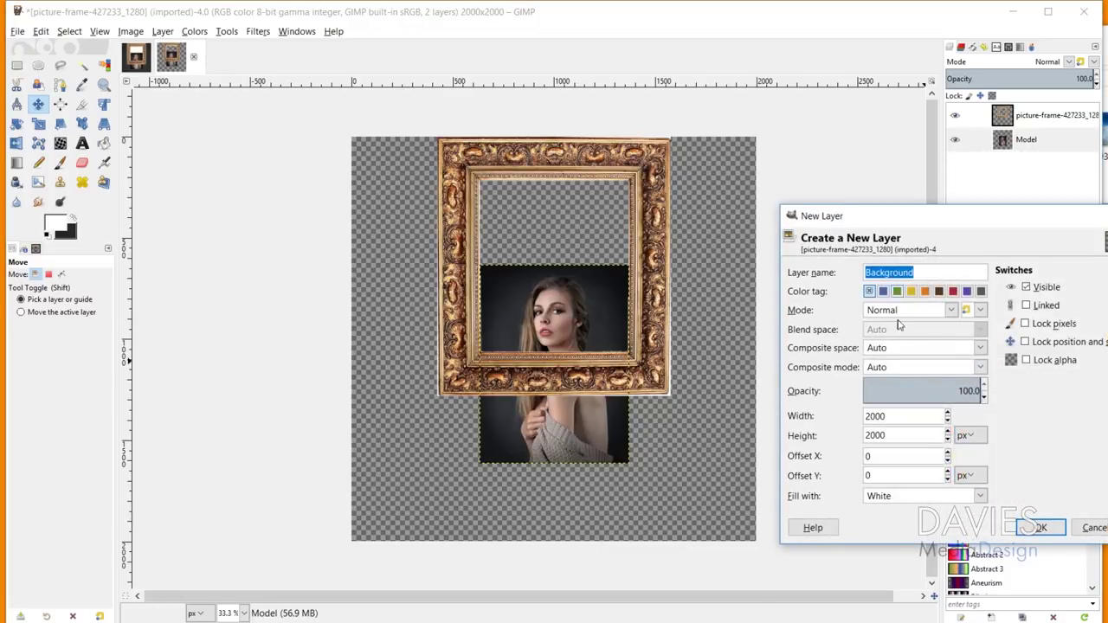
pyautogui.click(1040, 527)
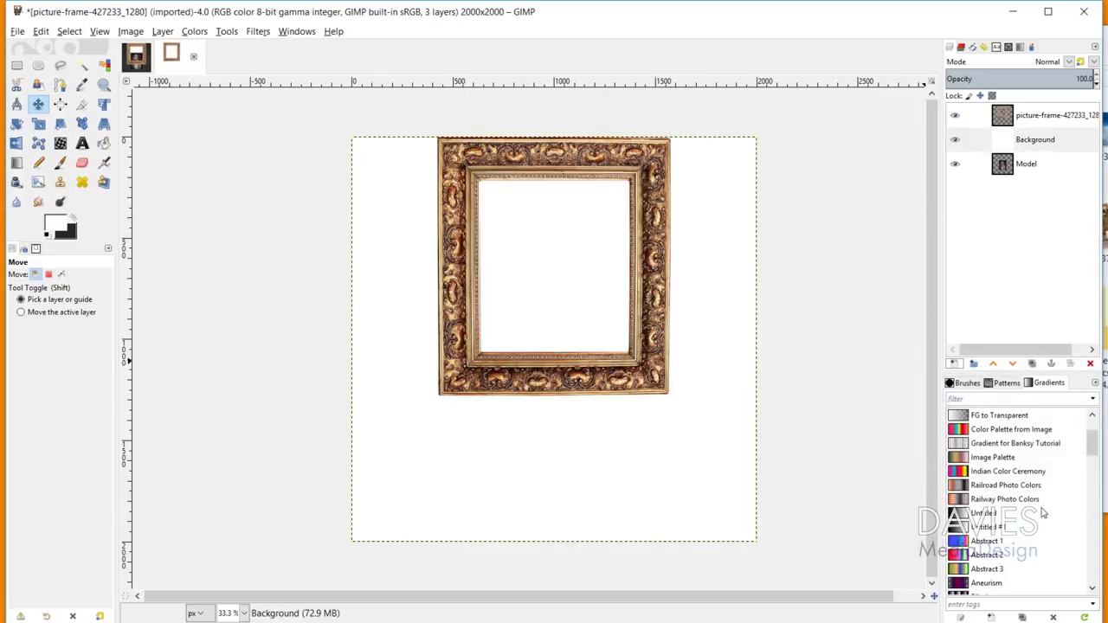
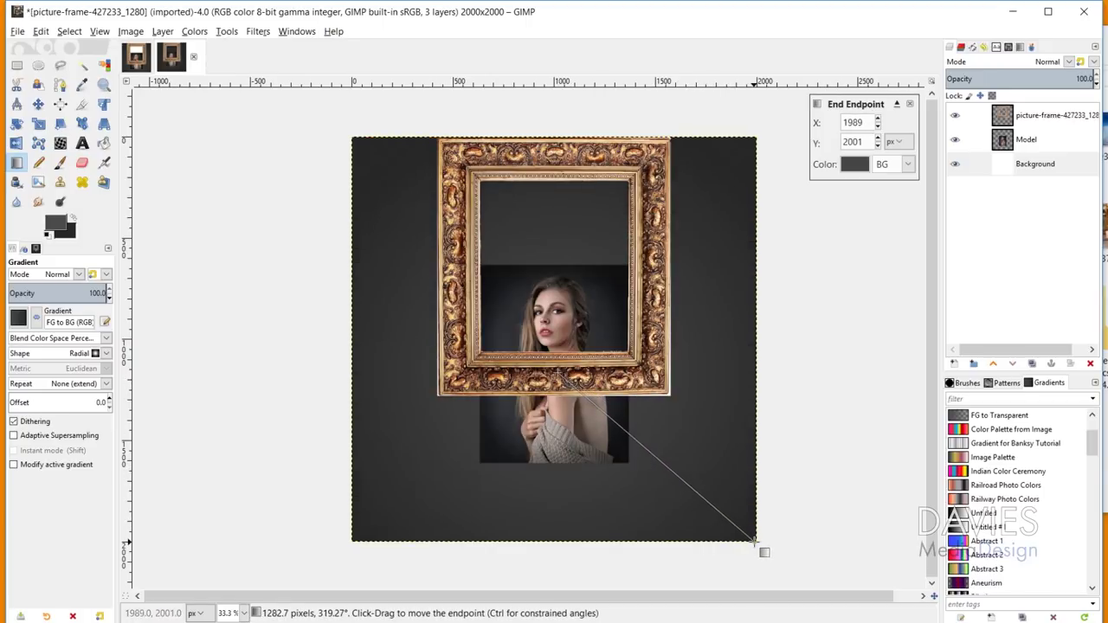
pyautogui.press('Return')
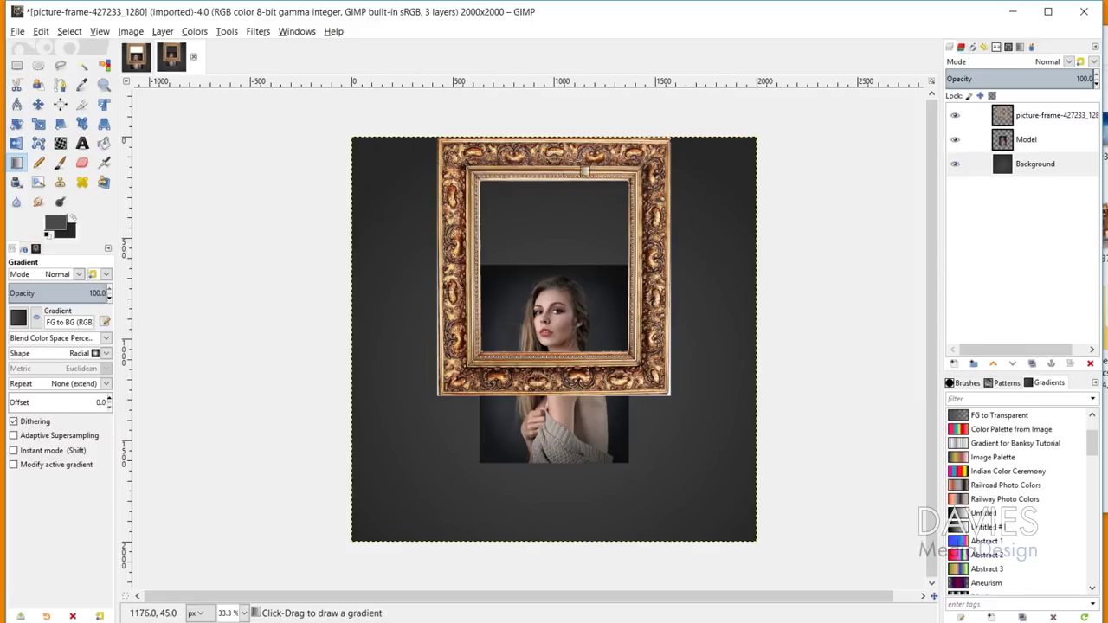
# - Clear a 795 × 921 px rectangle behind the frame opening from the Background layer and fill it with white (ffffff)
pyautogui.click(17, 67)
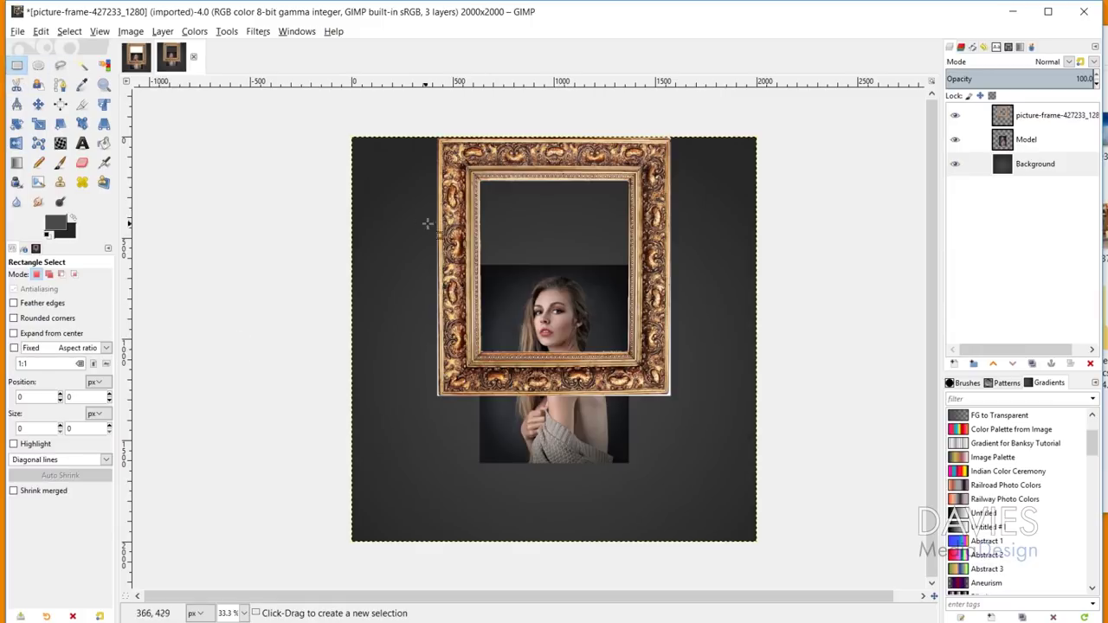
pyautogui.moveTo(482, 181); pyautogui.dragTo(633, 357)
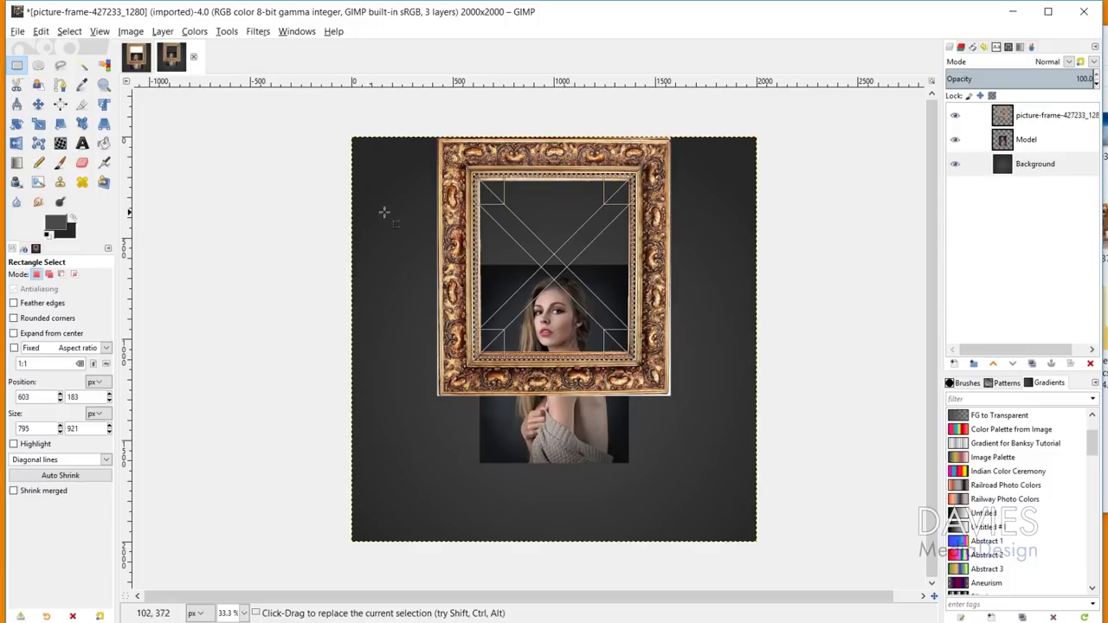
pyautogui.click(104, 143)
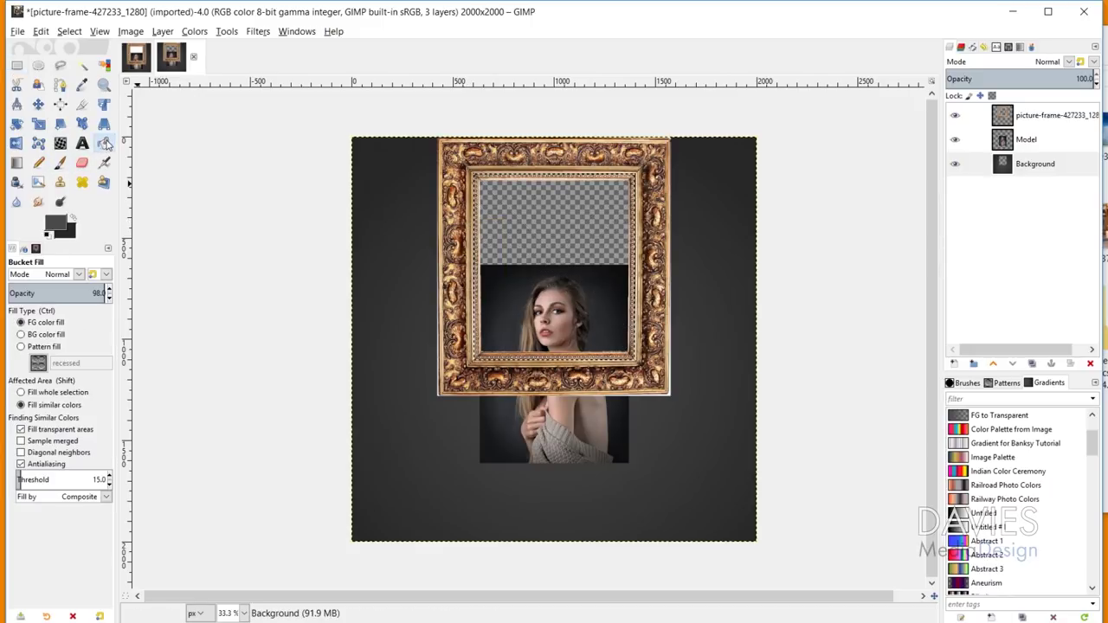
pyautogui.click(55, 223)
pyautogui.moveTo(126, 186); pyautogui.dragTo(42, 76)
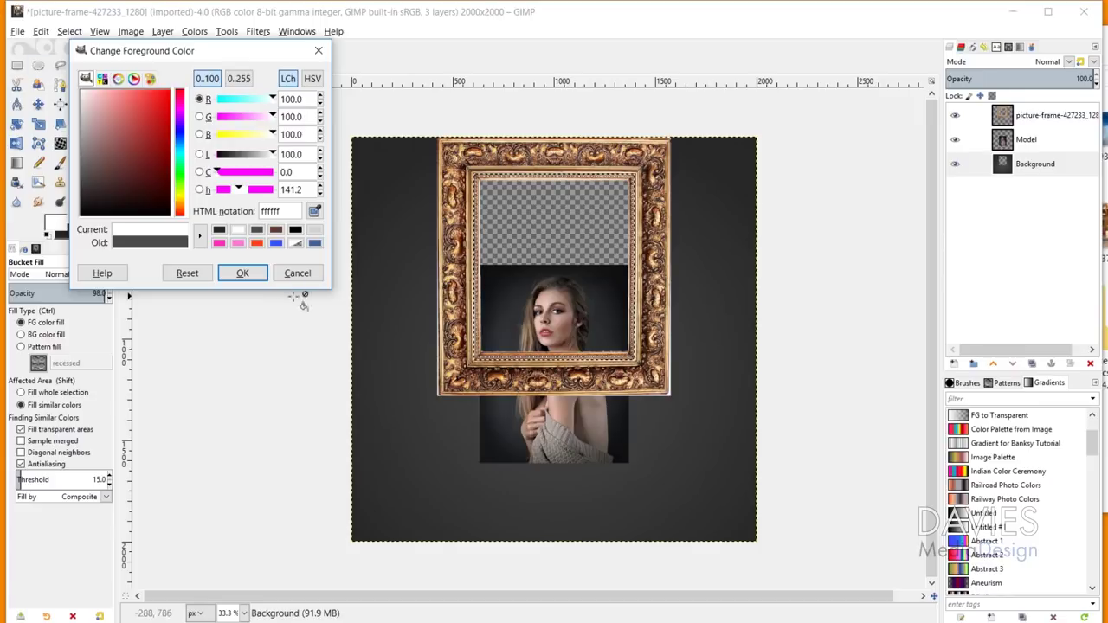
pyautogui.click(242, 273)
pyautogui.click(588, 205)
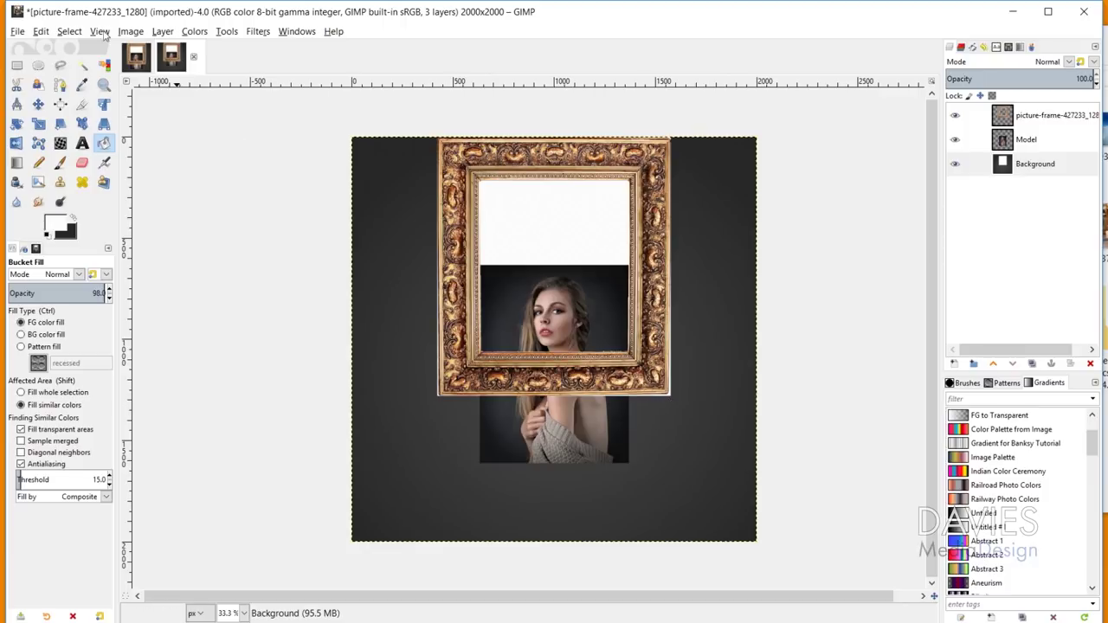
pyautogui.click(70, 31)
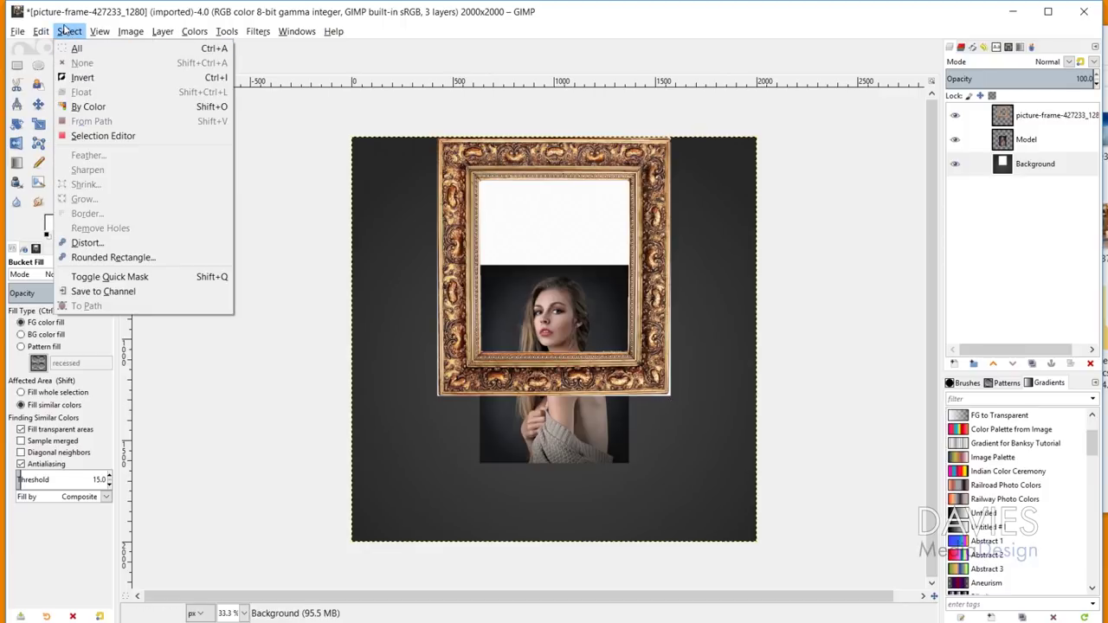
pyautogui.click(69, 32)
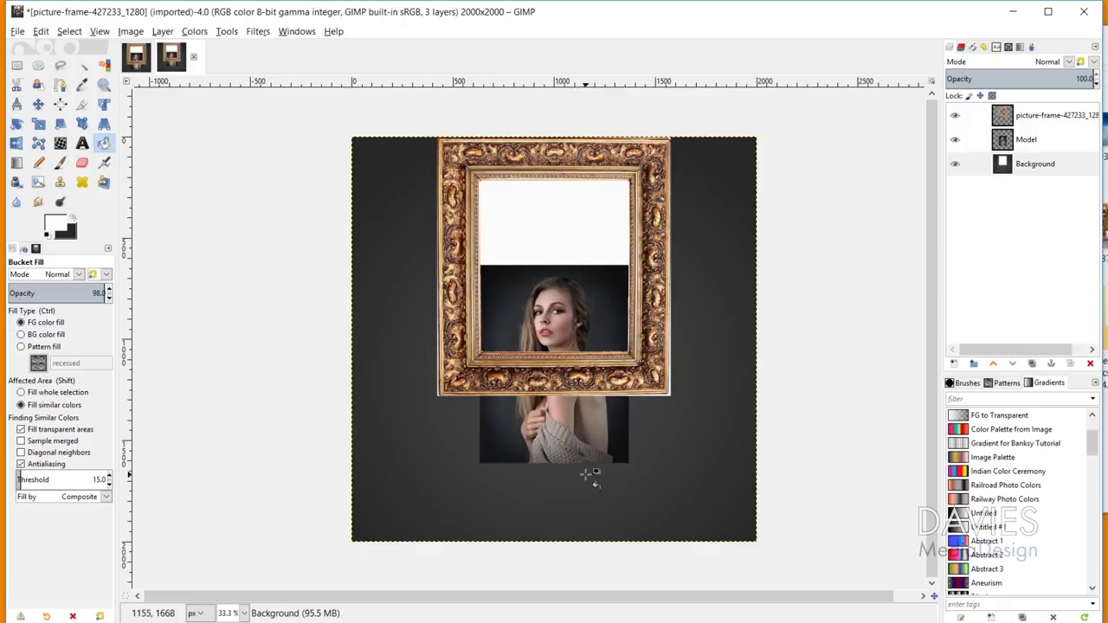
# - Fuzzy Select the white border around the frame's lower-right corner on the picture frame layer and delete it
pyautogui.scroll(4, 589, 468)
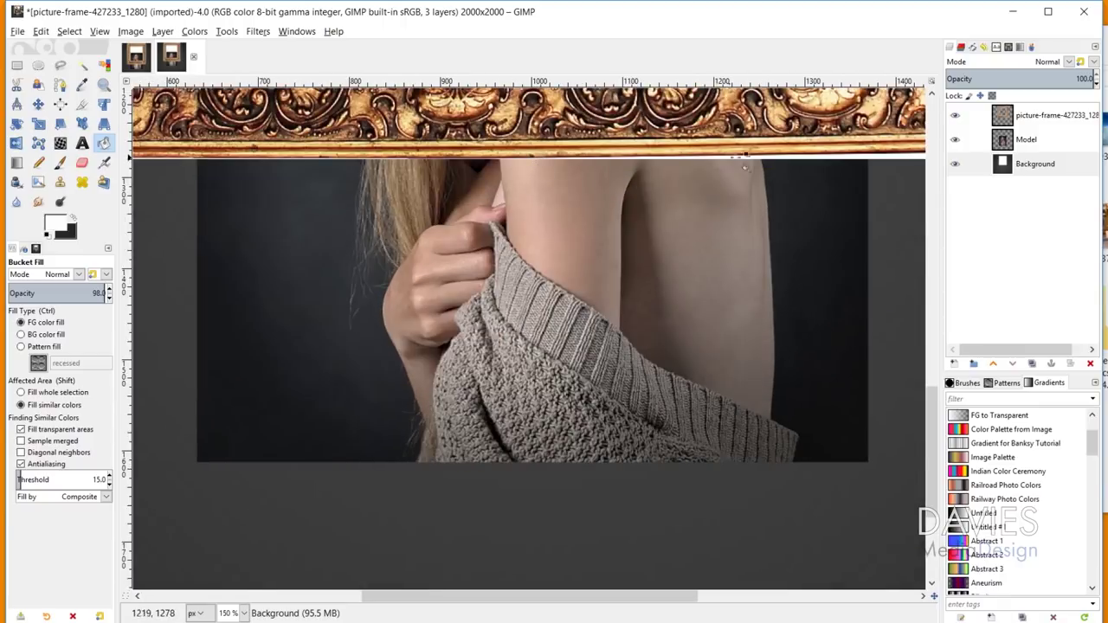
pyautogui.moveTo(586, 603); pyautogui.dragTo(695, 602)
pyautogui.click(961, 115)
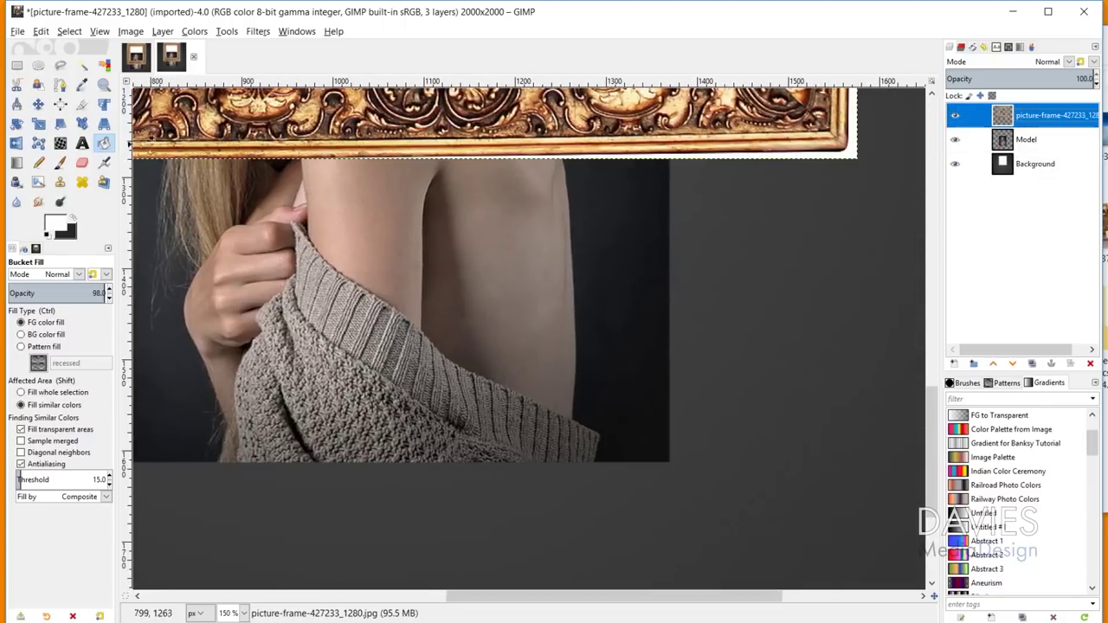
pyautogui.click(81, 65)
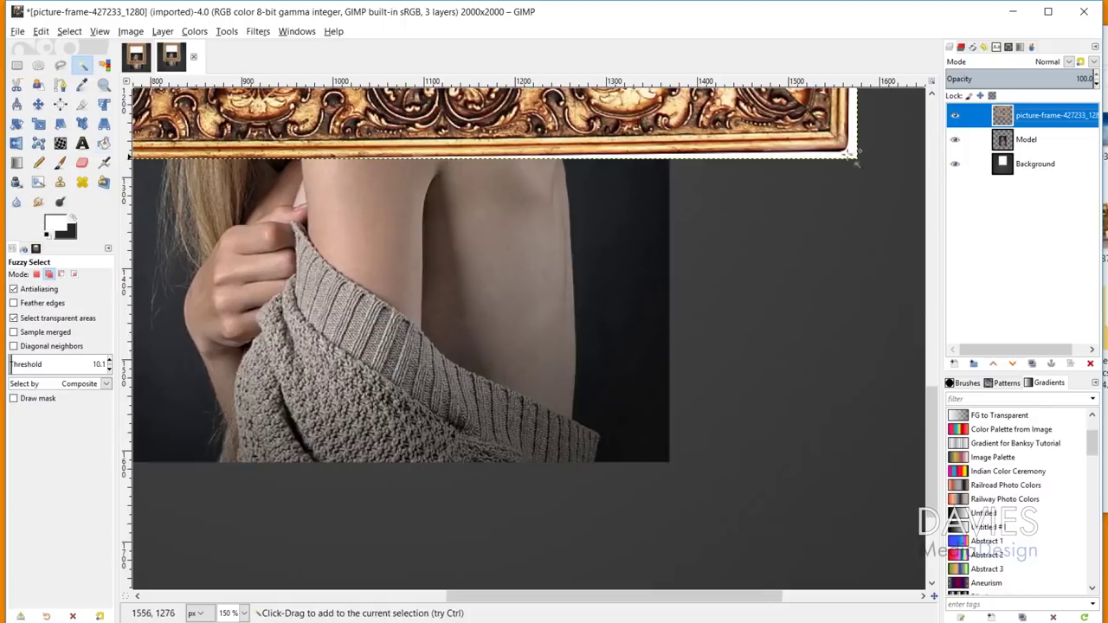
pyautogui.click(852, 153)
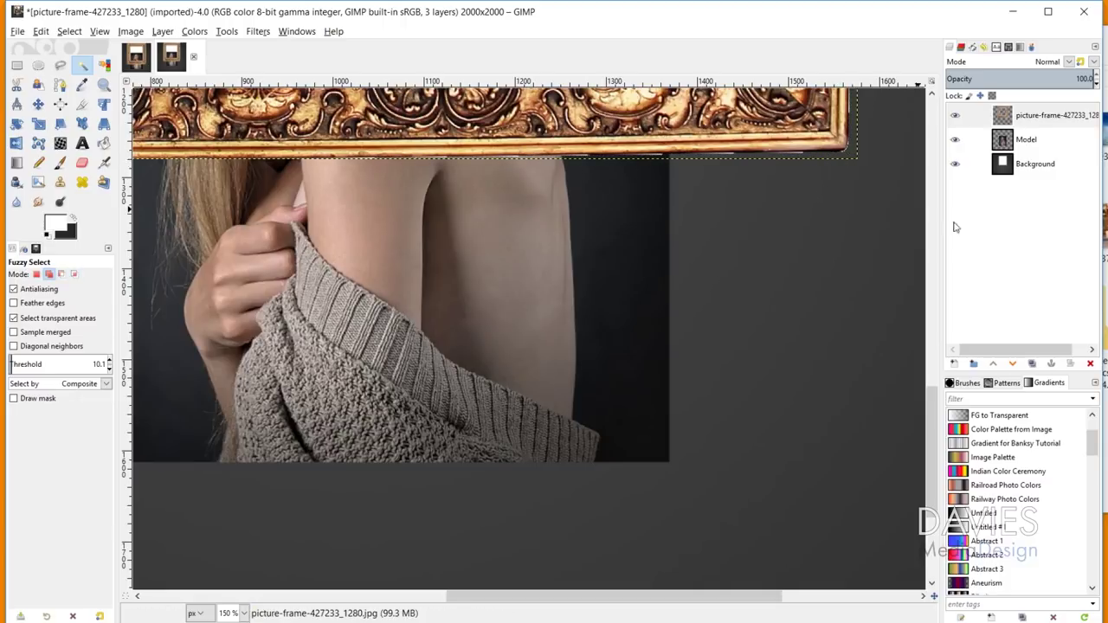
# - Add a transparent 2000 × 2000 px layer named Shred Shading directly above the Model layer
pyautogui.click(1003, 167)
pyautogui.click(974, 139)
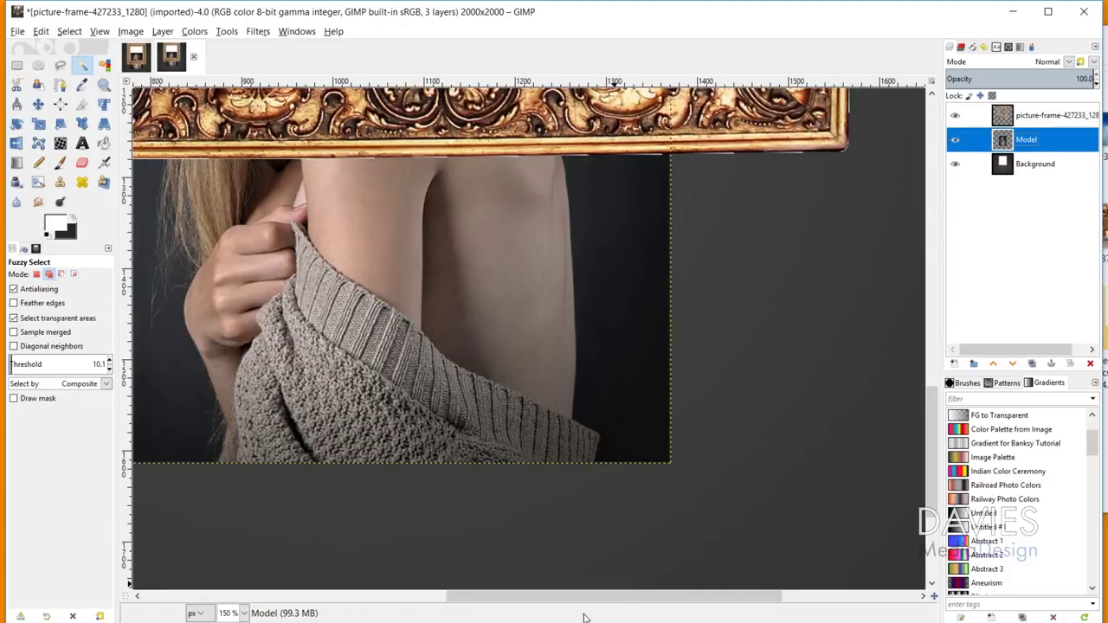
pyautogui.hscroll(-5, 647, 587)
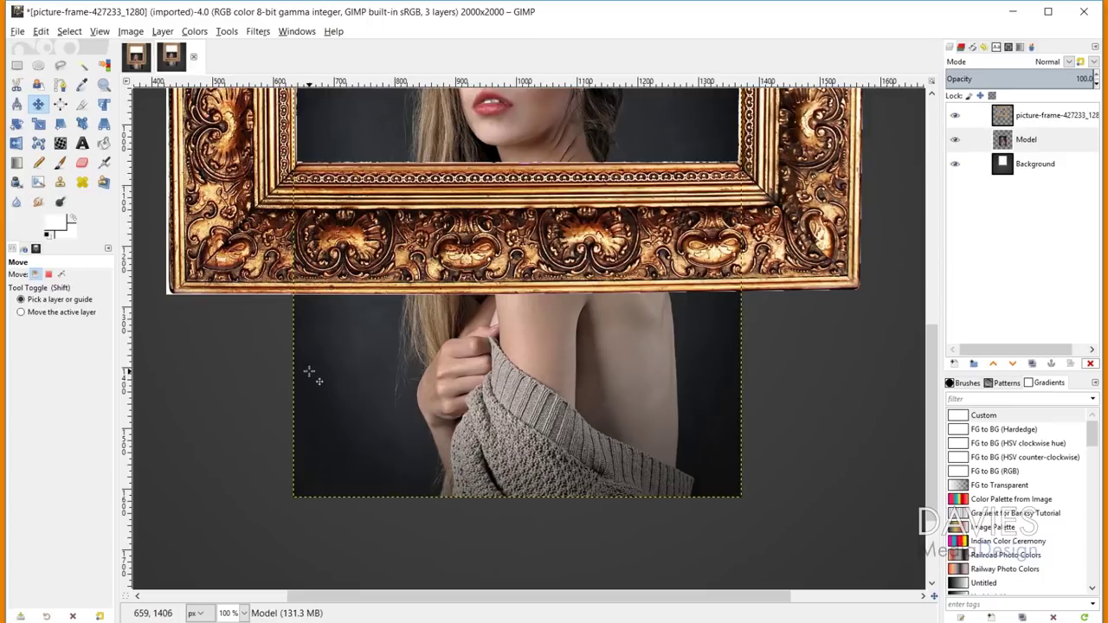
pyautogui.click(955, 365)
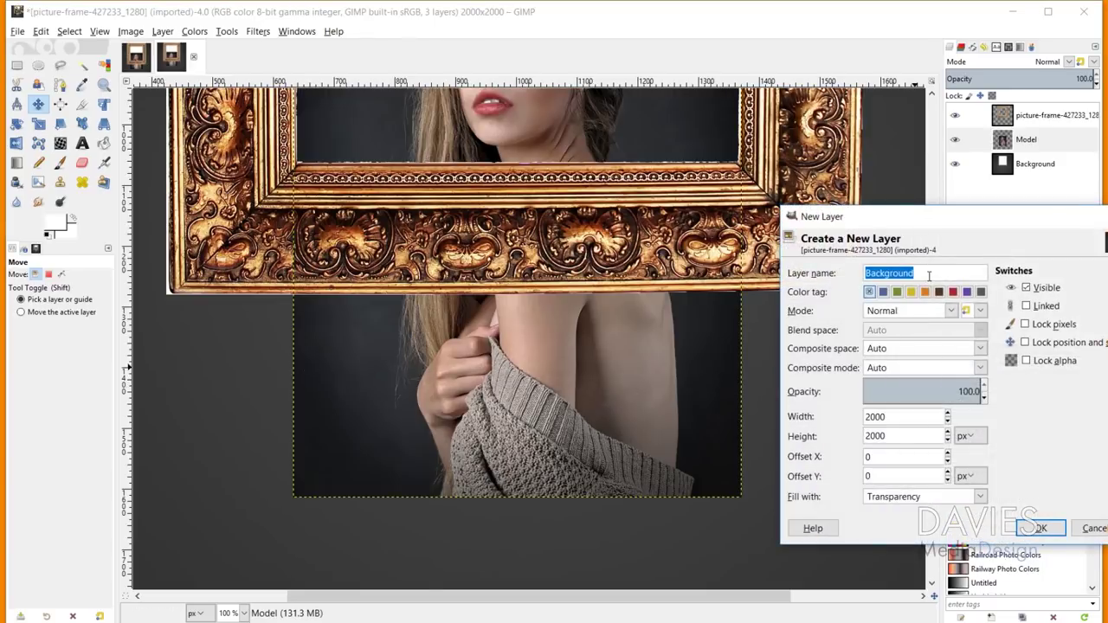
pyautogui.write('Shred Shading')
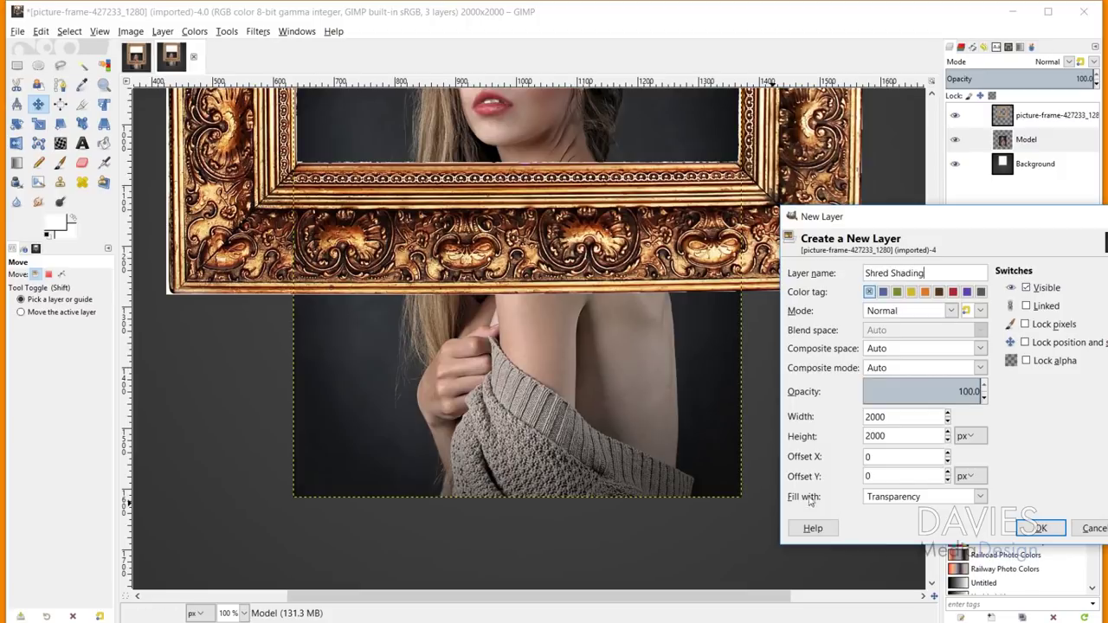
pyautogui.click(1039, 528)
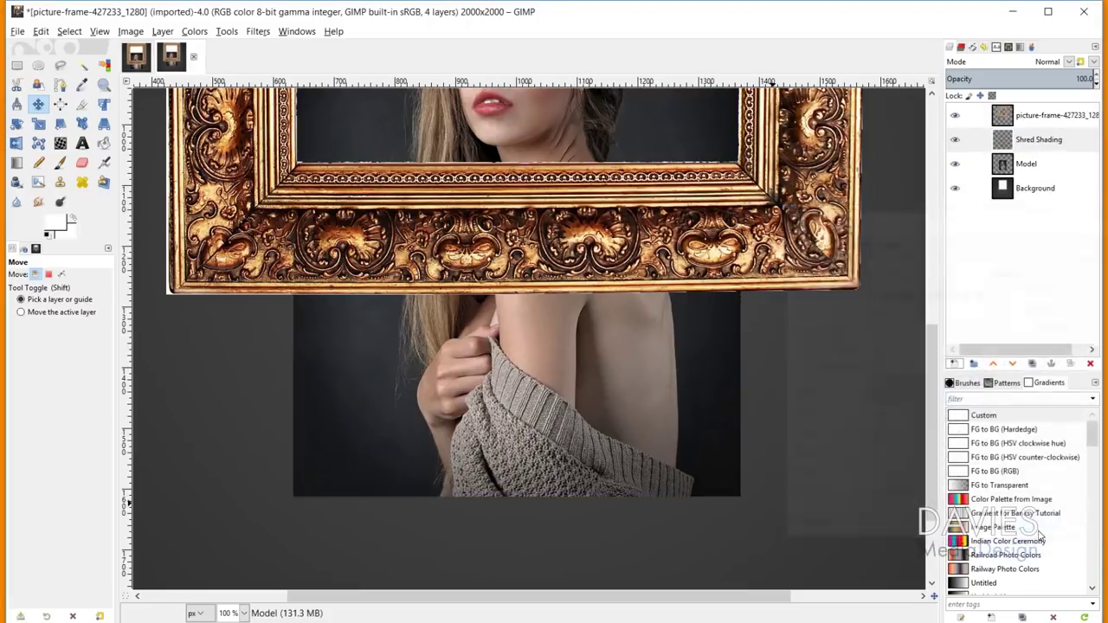
# - Draw a horizontal linear gradient about 737 px long across the model photo's width on Shred Shading, using the FG to BG (RGB) gradient
pyautogui.click(17, 162)
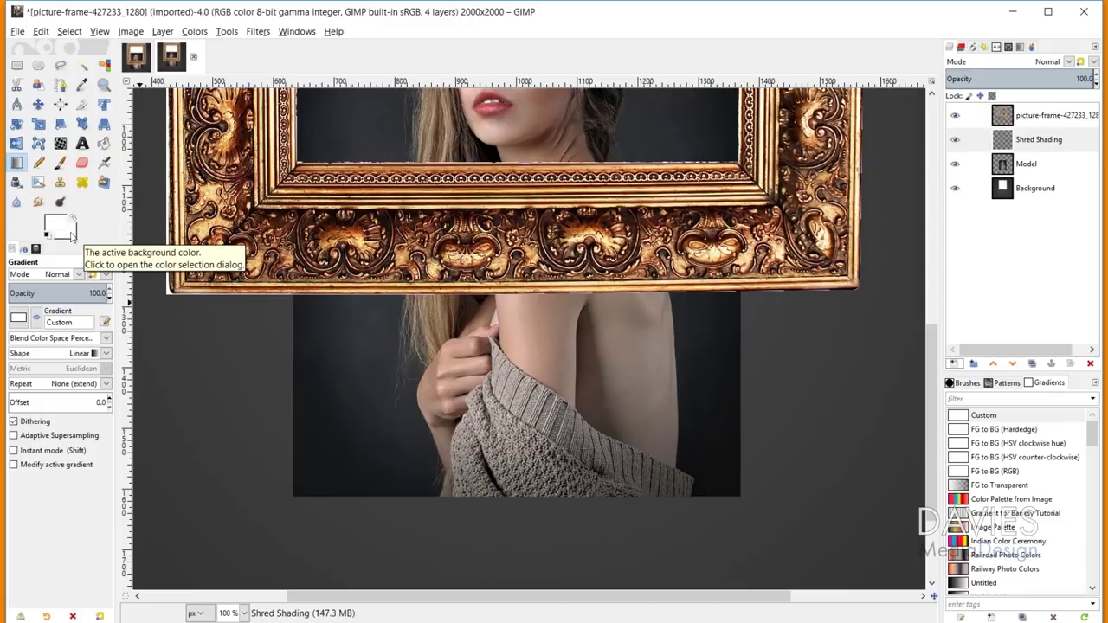
pyautogui.click(19, 319)
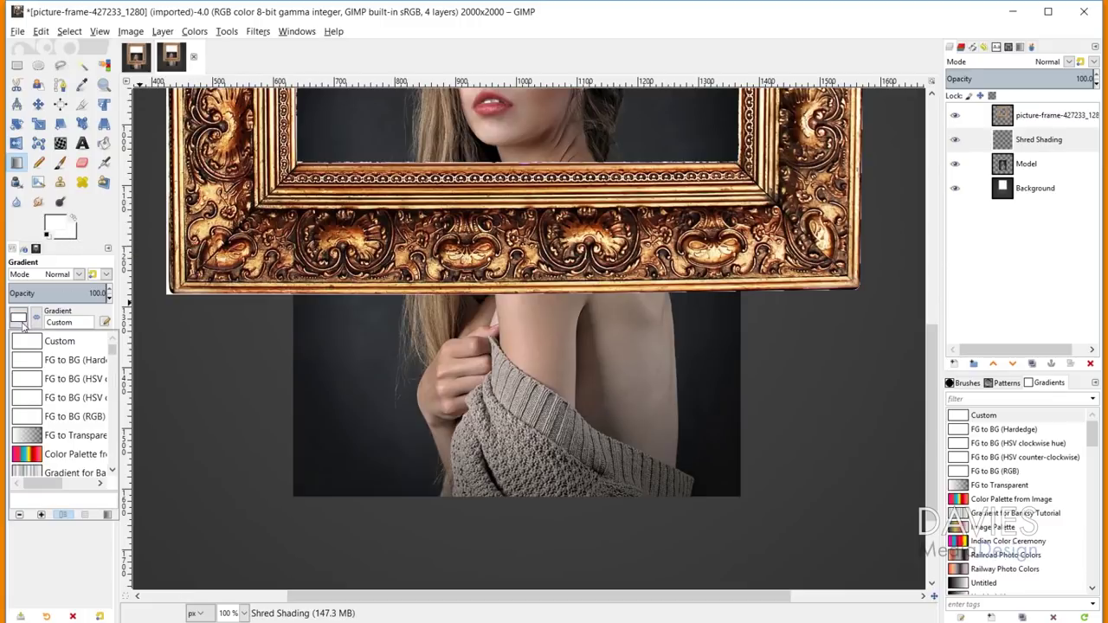
pyautogui.click(35, 435)
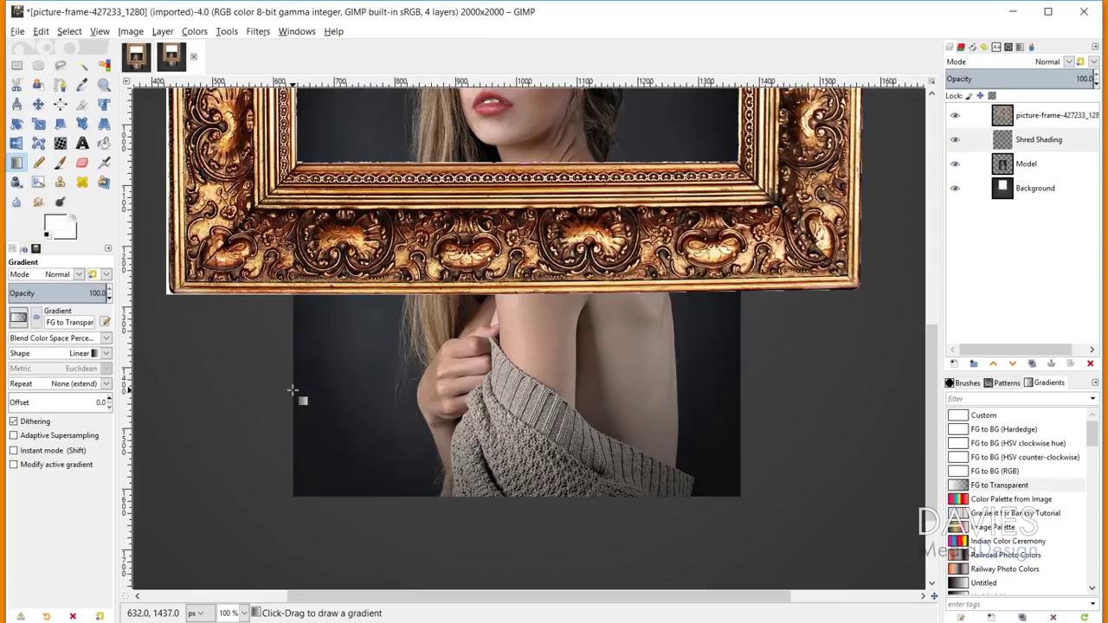
pyautogui.moveTo(293, 390); pyautogui.dragTo(742, 399)
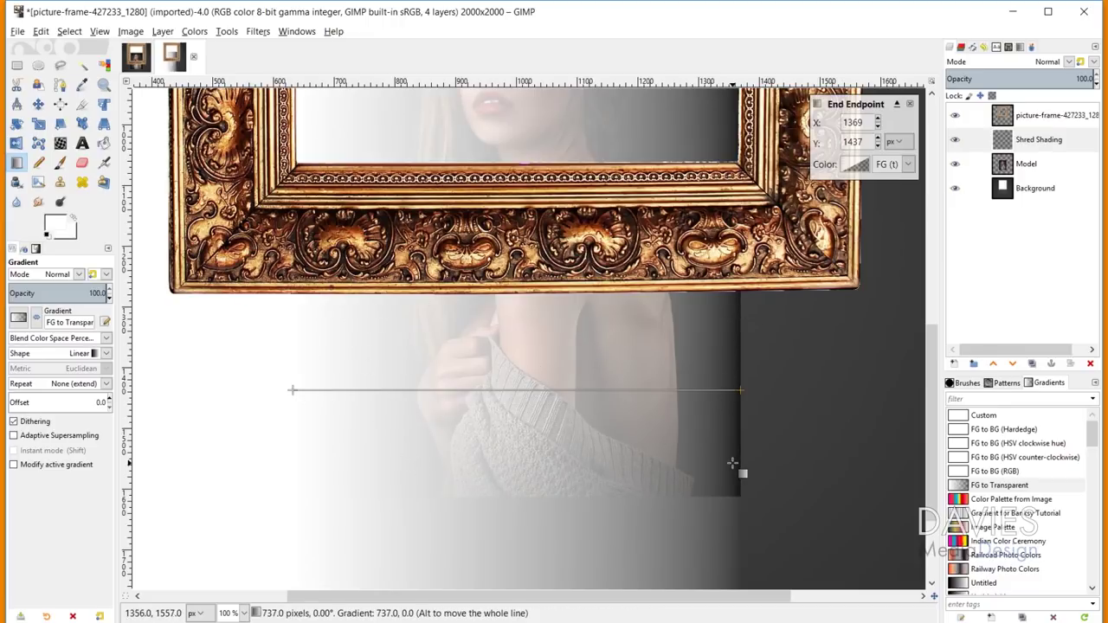
pyautogui.click(16, 320)
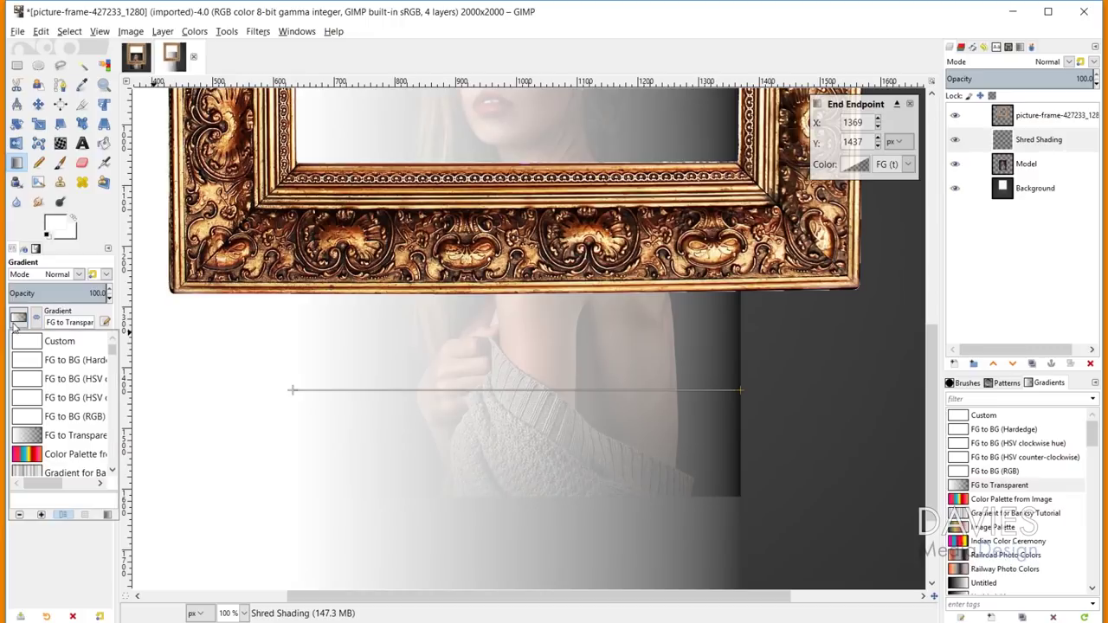
pyautogui.click(32, 419)
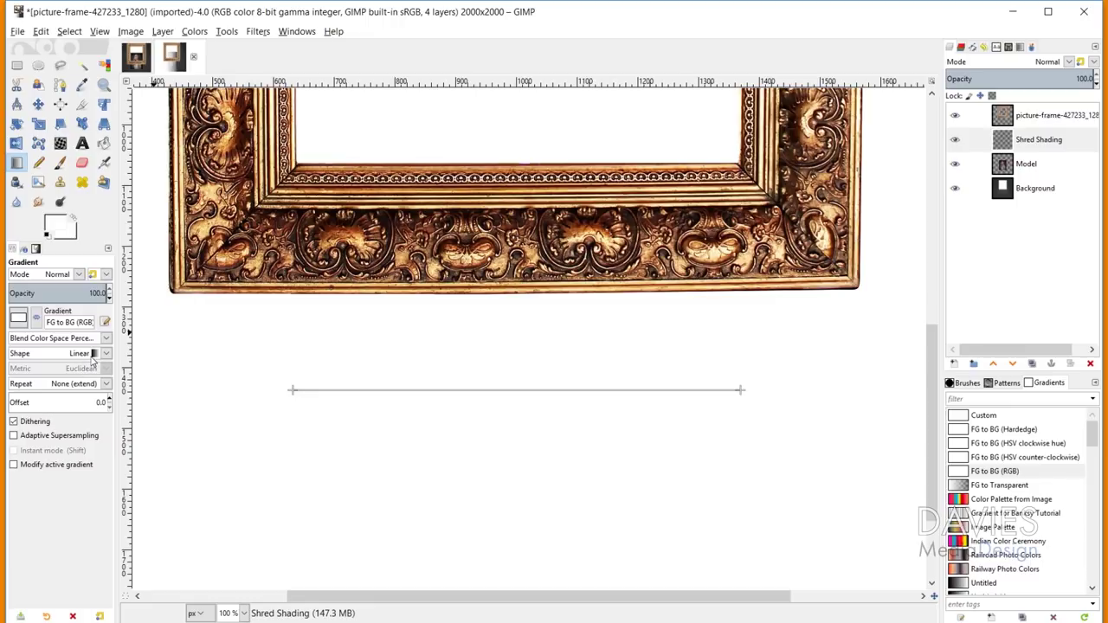
# - Set the gradient midpoint at 50.20 to Step blending and convert it into a stop
pyautogui.keyDown('ctrl'); pyautogui.scroll(1, 524, 408); pyautogui.keyUp('ctrl')
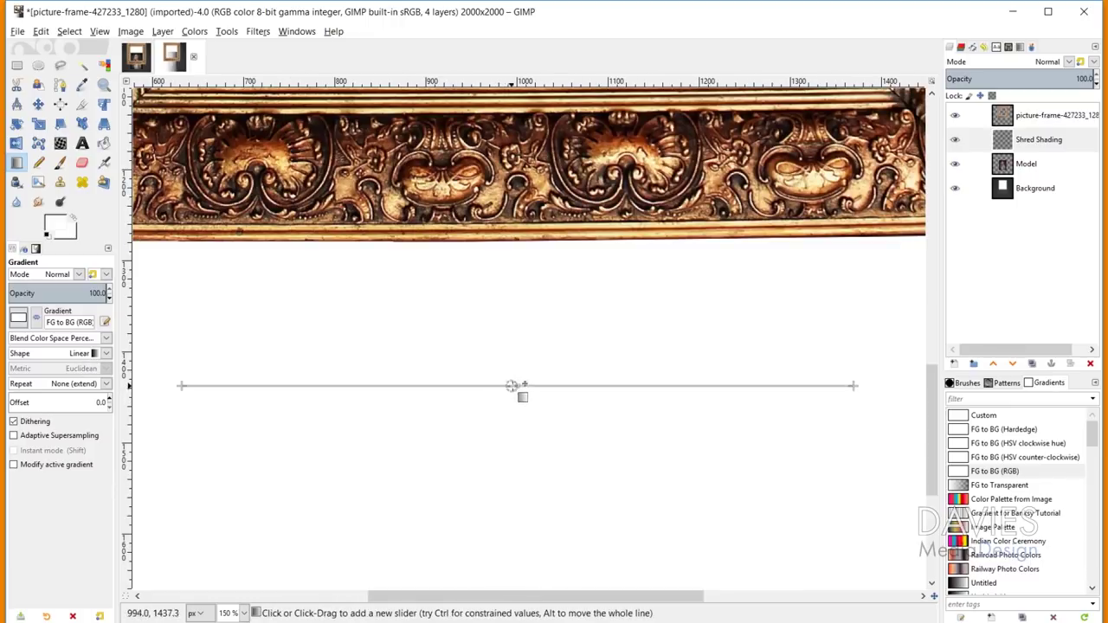
pyautogui.click(517, 386)
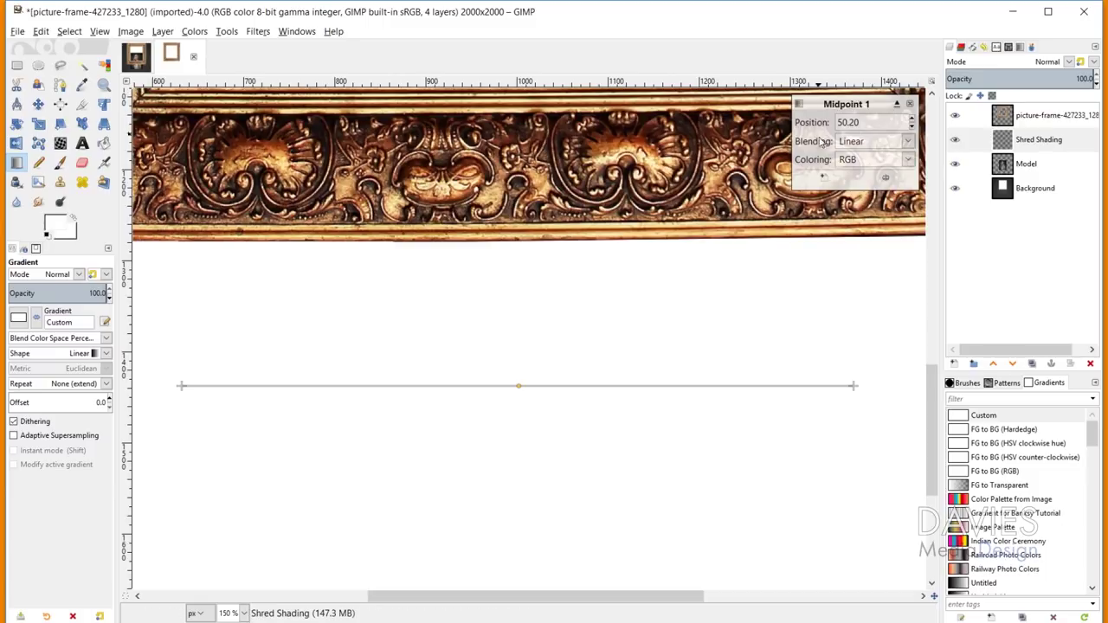
pyautogui.click(879, 143)
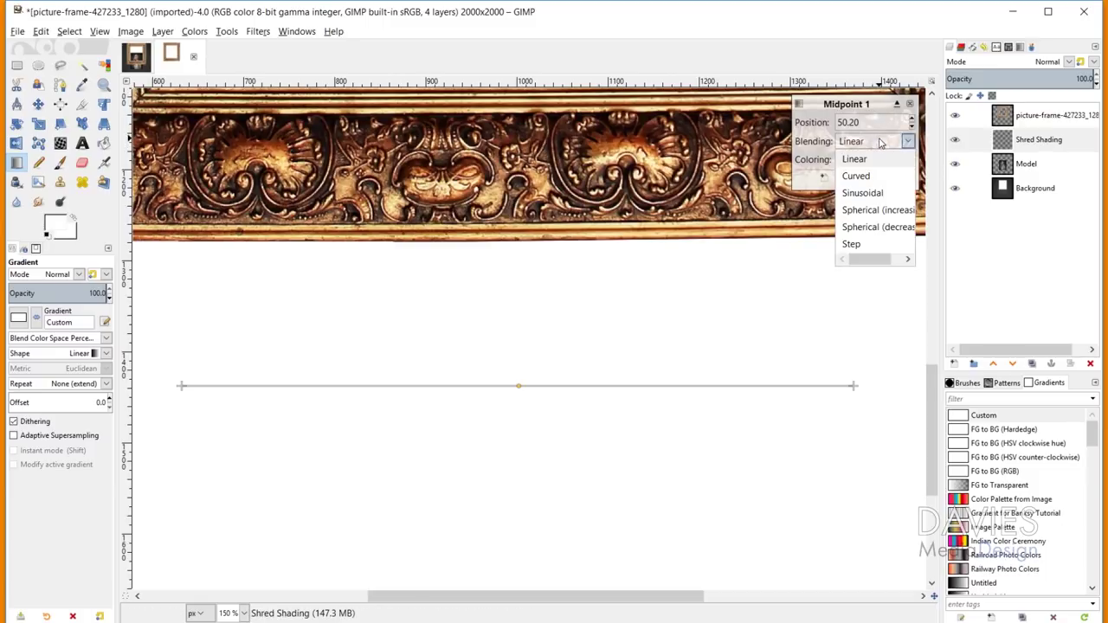
pyautogui.click(870, 246)
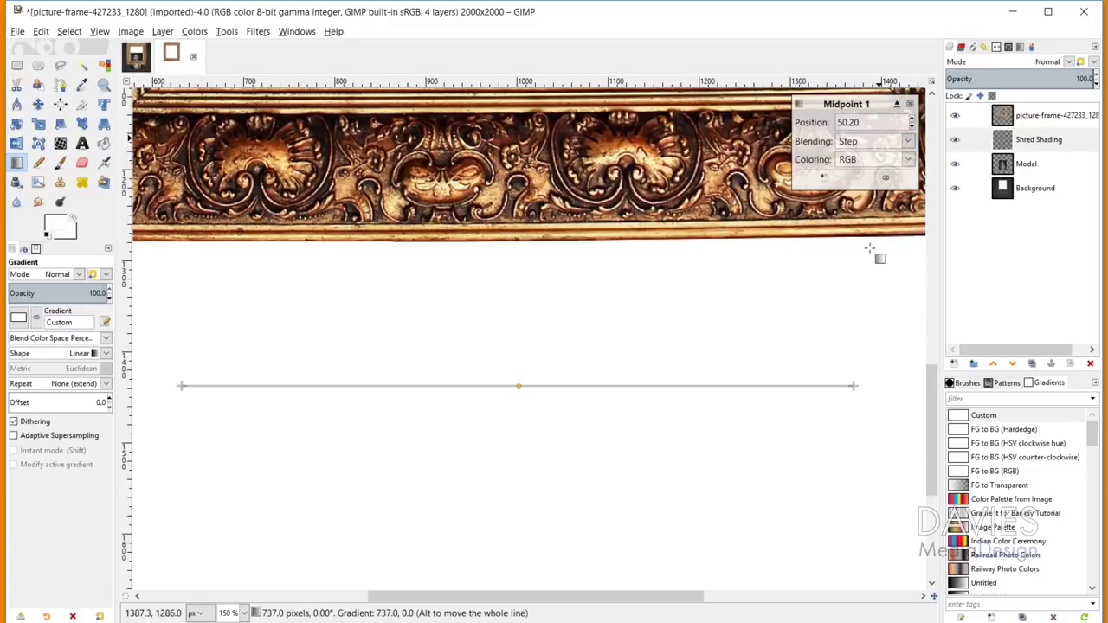
pyautogui.click(823, 180)
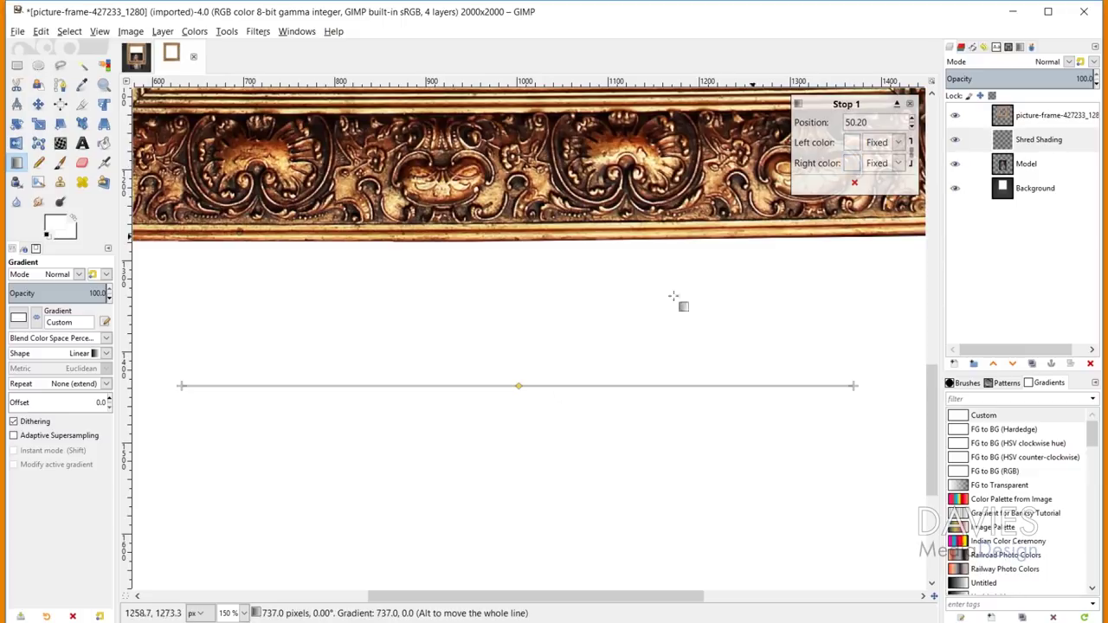
# - Divide the gradient's right half into quarters with new stops at 75.10, 62.65 and 87.55
pyautogui.click(685, 385)
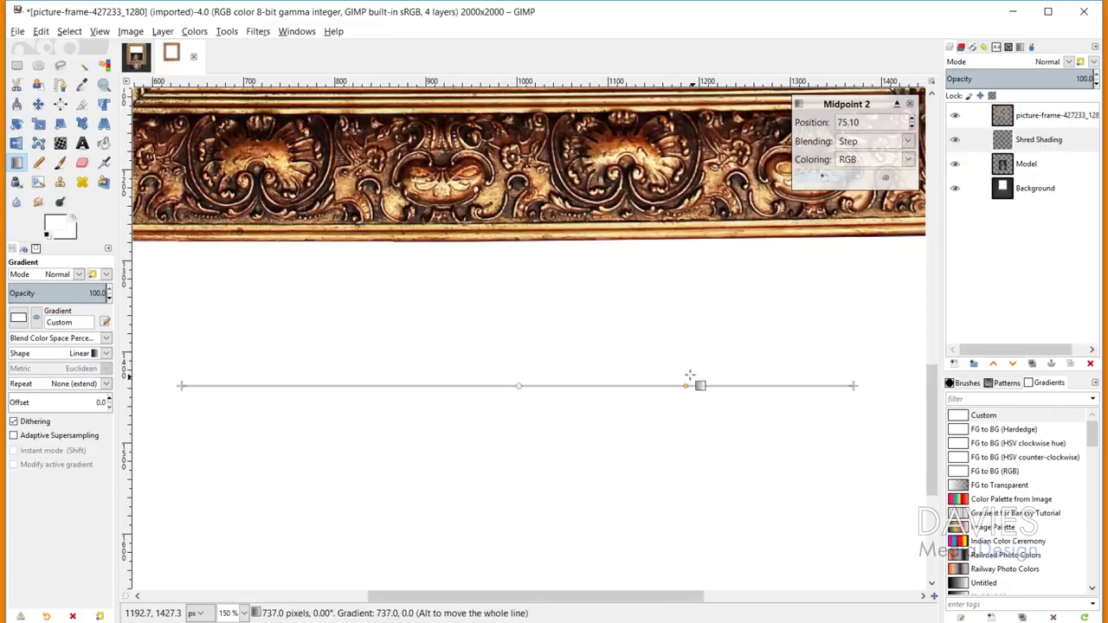
pyautogui.click(822, 178)
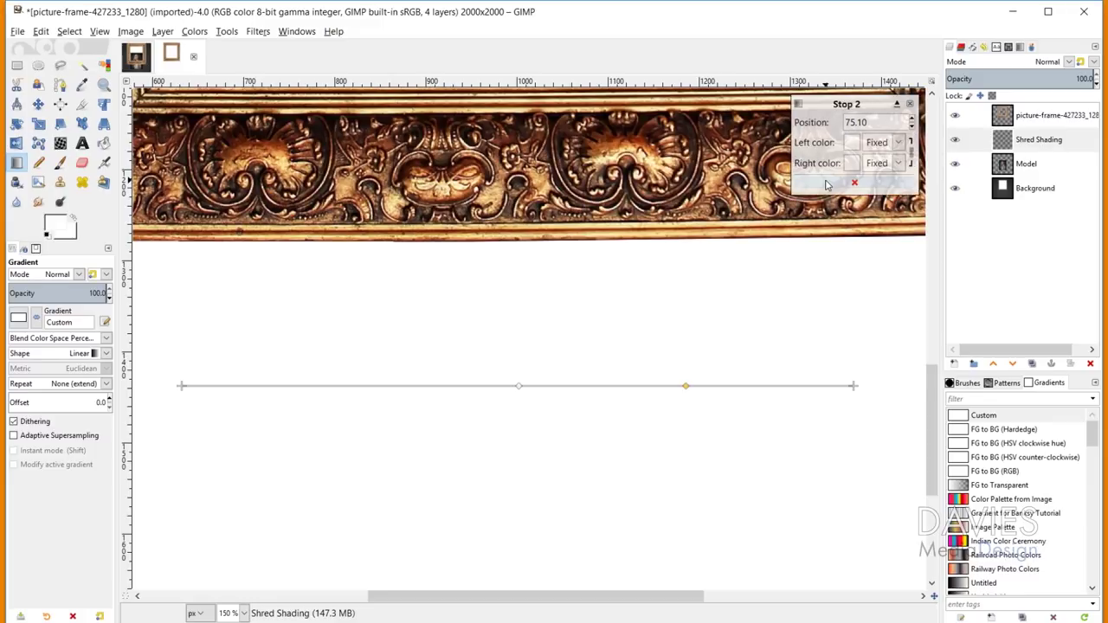
pyautogui.click(603, 386)
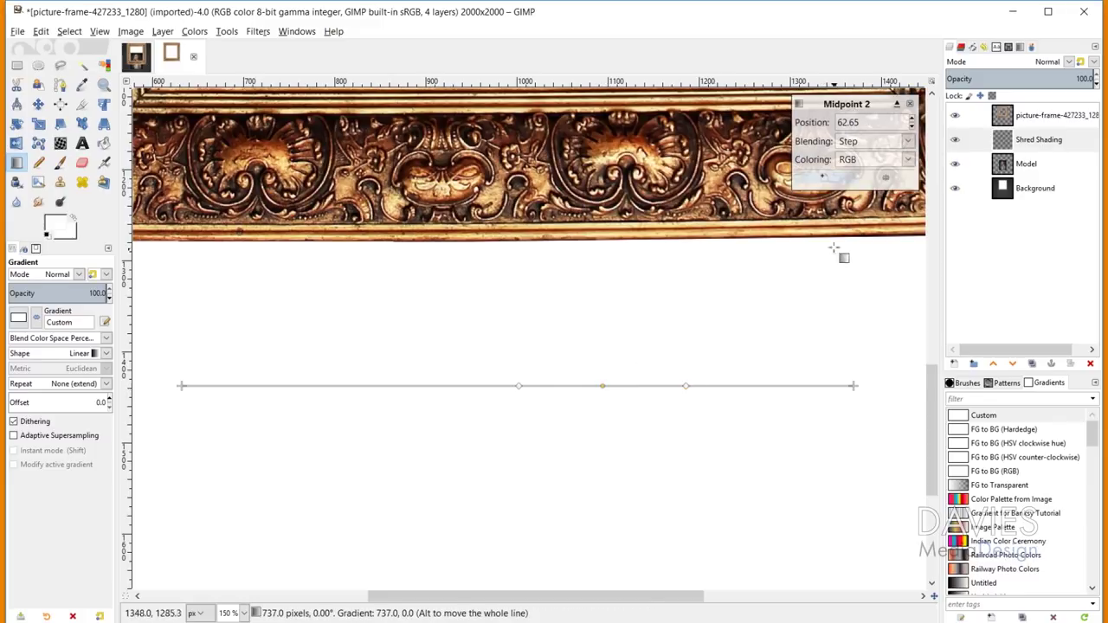
pyautogui.click(825, 179)
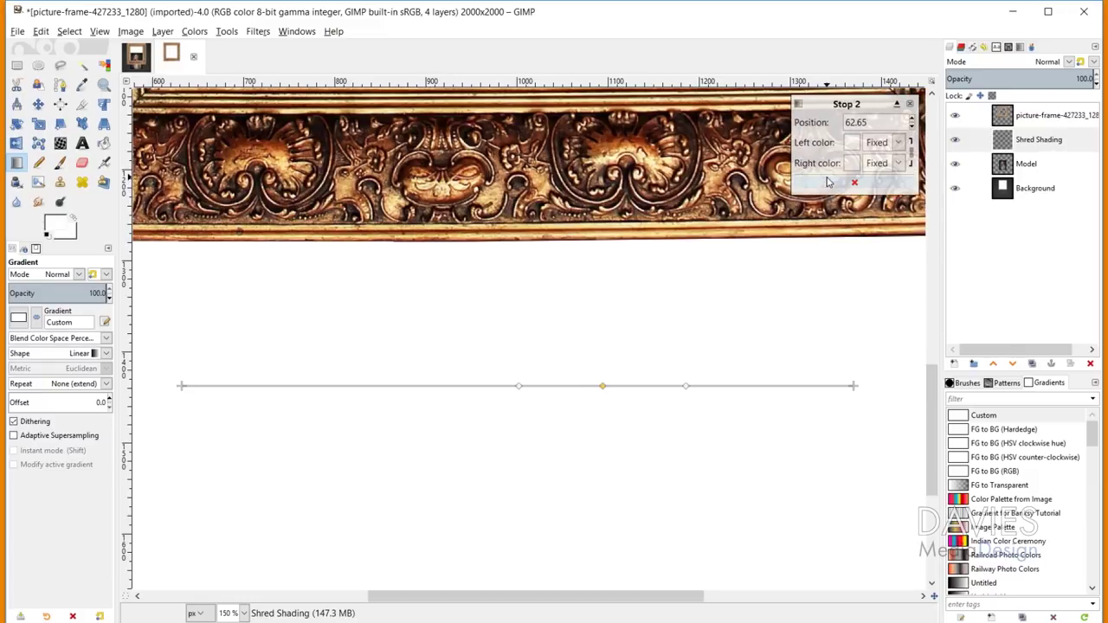
pyautogui.click(769, 386)
pyautogui.click(827, 177)
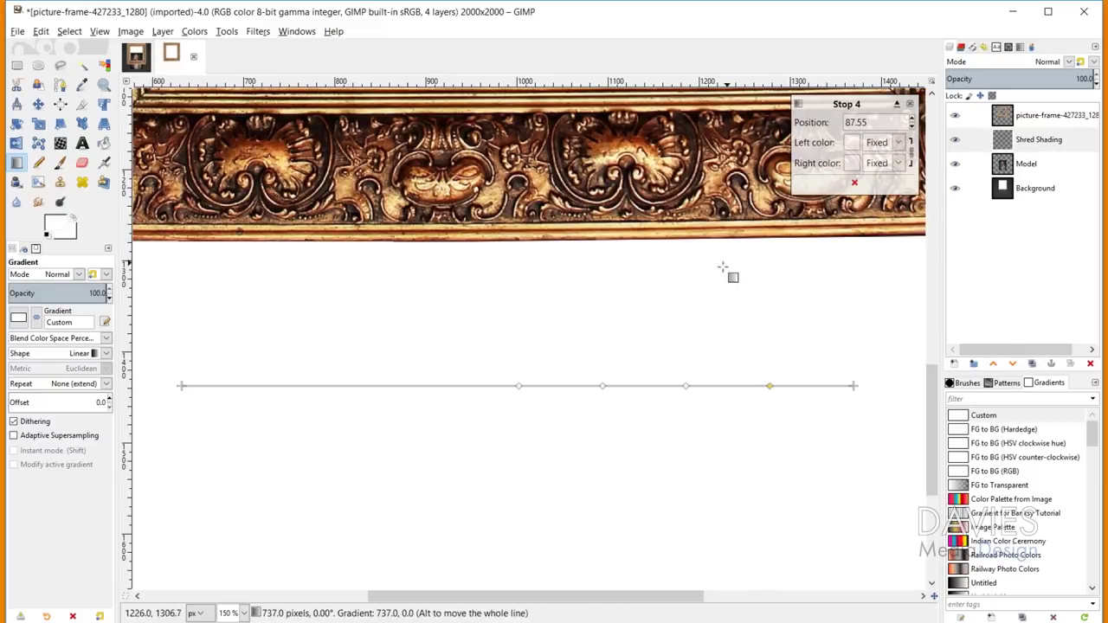
# - Add gradient stops at the midpoints 56.43, 68.88, 81.33 and 93.78 to split the right half into eighths
pyautogui.click(571, 386)
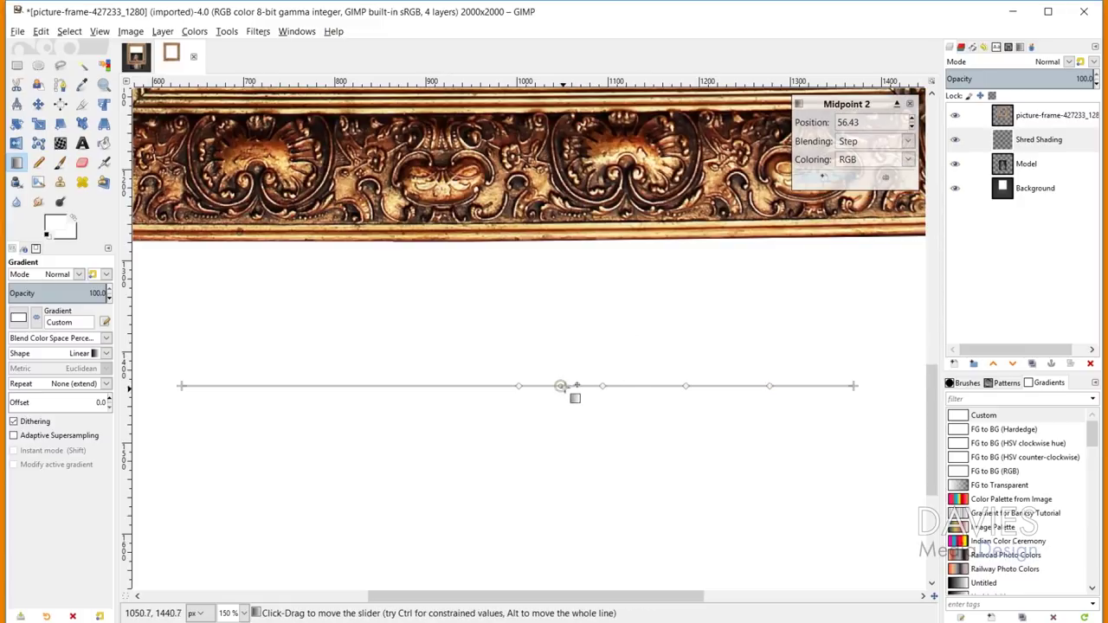
pyautogui.click(826, 178)
pyautogui.click(645, 385)
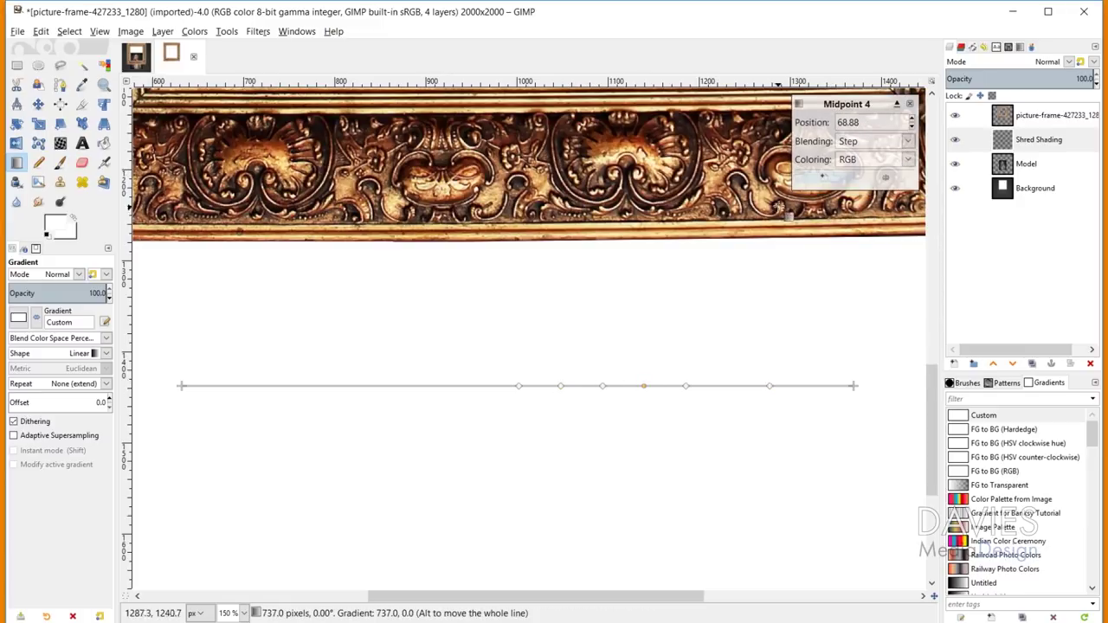
pyautogui.click(823, 177)
pyautogui.click(727, 386)
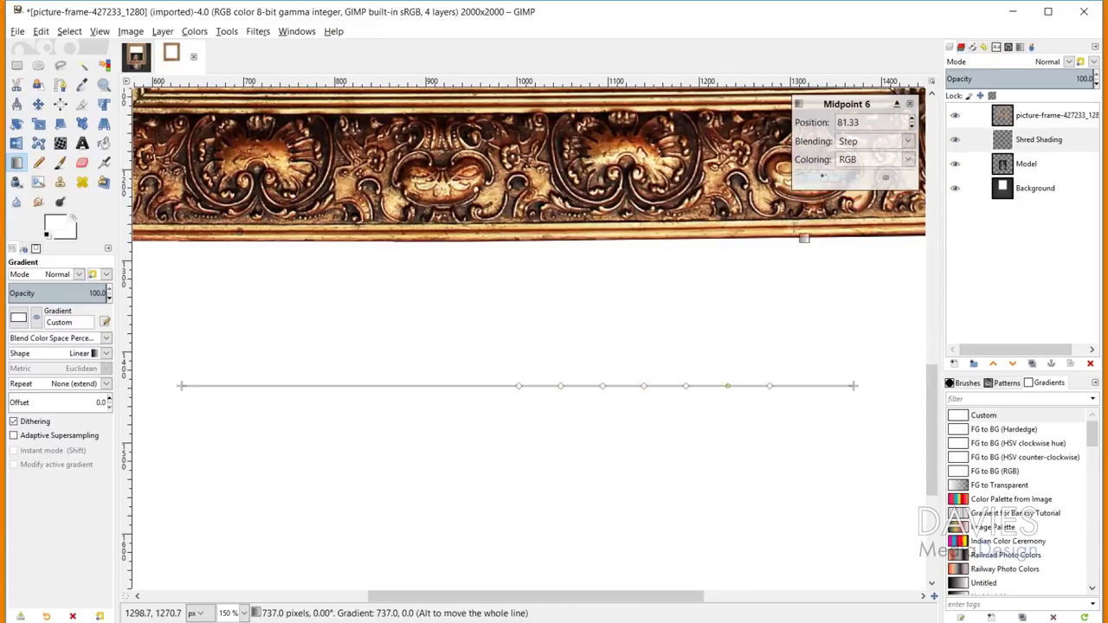
pyautogui.click(826, 177)
pyautogui.click(813, 386)
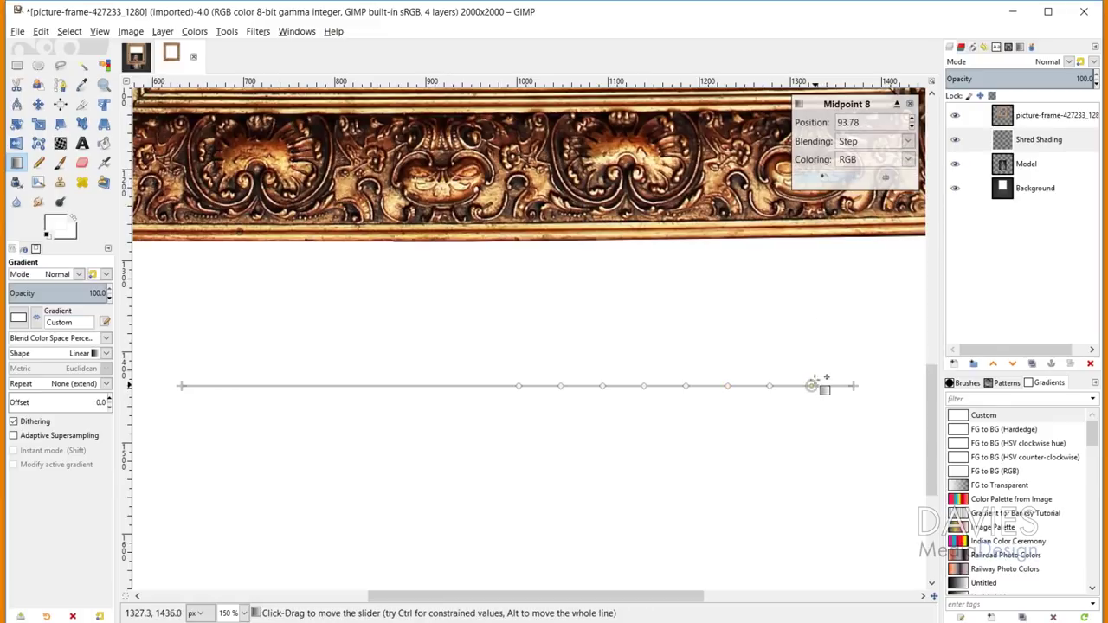
pyautogui.click(827, 177)
# - Turn every remaining midpoint in the gradient's right half into a stop, ending with the one at 96.89
pyautogui.click(560, 386)
pyautogui.click(602, 386)
pyautogui.click(623, 386)
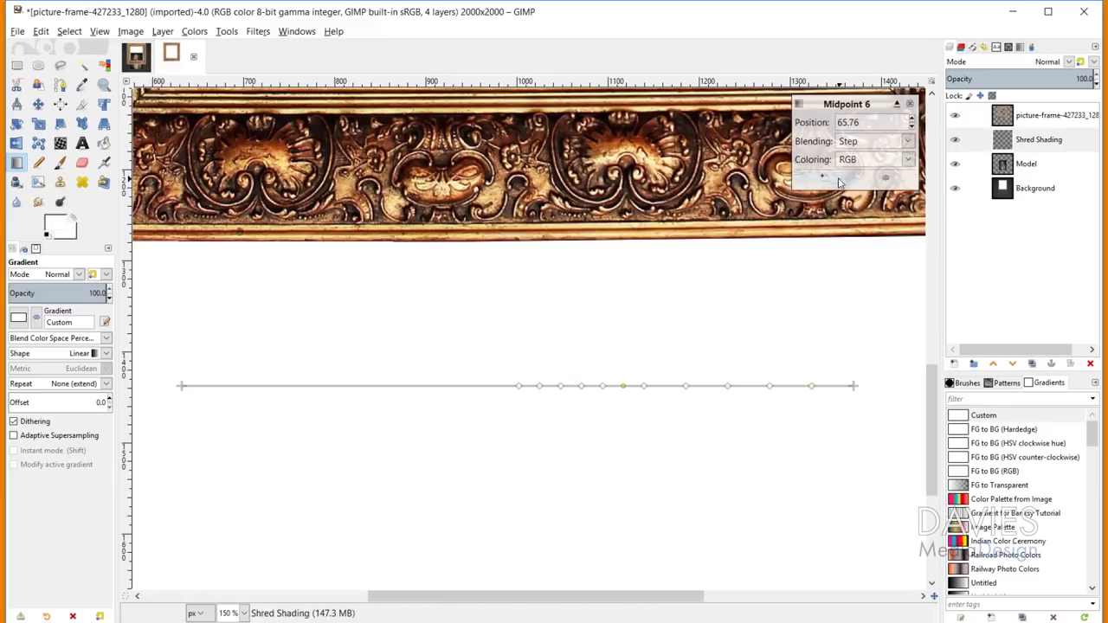
pyautogui.click(845, 183)
pyautogui.click(748, 386)
pyautogui.click(824, 177)
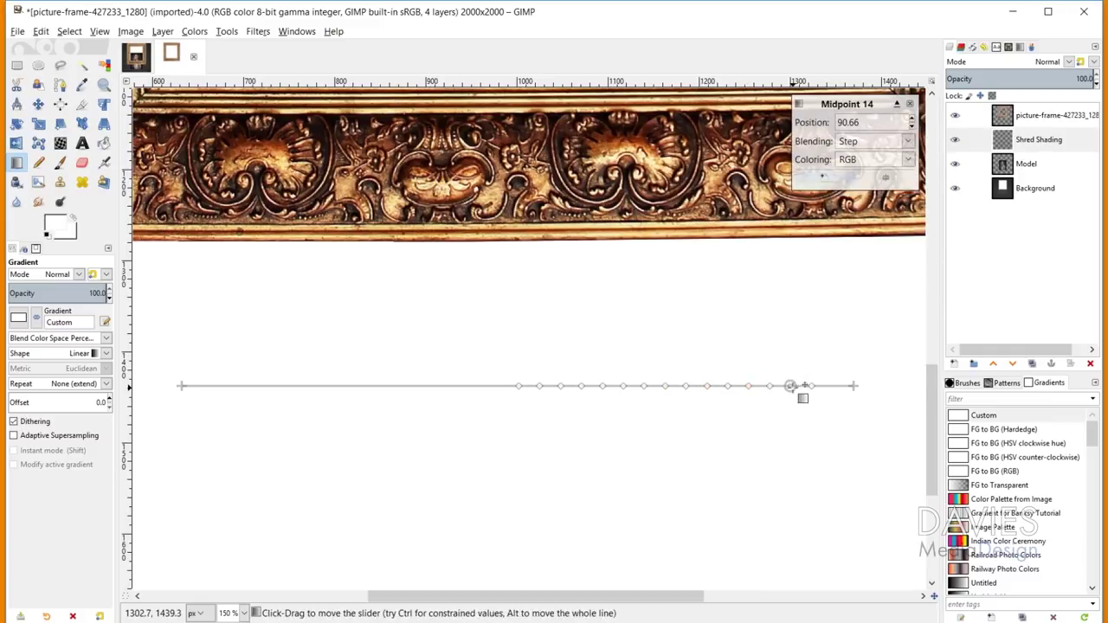
pyautogui.click(832, 386)
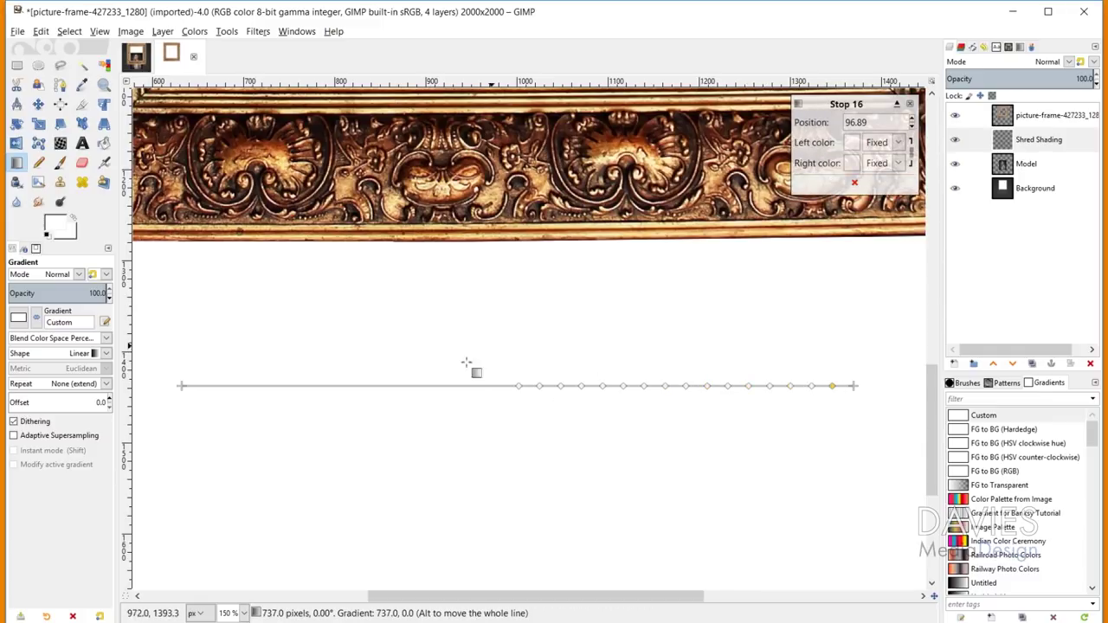
# - Divide the gradient's left half into eighths with seven evenly spaced stops, beginning with the midpoint at 25.10
pyautogui.click(350, 386)
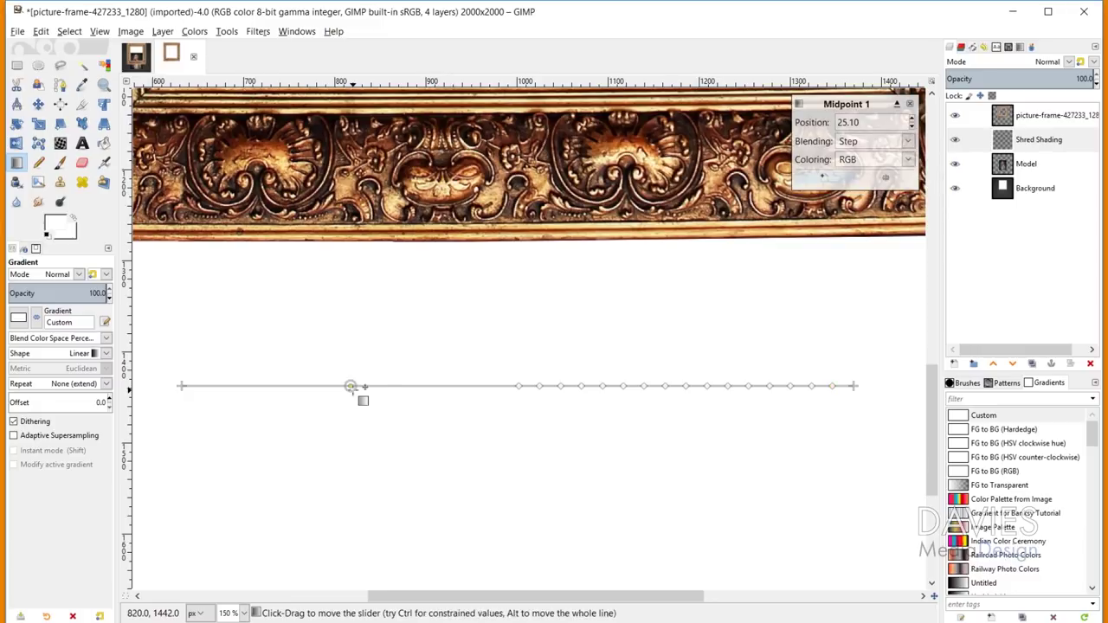
pyautogui.click(826, 178)
pyautogui.click(434, 386)
pyautogui.click(826, 177)
pyautogui.click(266, 386)
pyautogui.doubleClick(224, 386)
pyautogui.doubleClick(307, 386)
pyautogui.doubleClick(392, 386)
pyautogui.doubleClick(476, 386)
# - Turn the eight remaining midpoints in the gradient's left half into stops, ending with the one at 46.49
pyautogui.doubleClick(202, 386)
pyautogui.doubleClick(245, 386)
pyautogui.doubleClick(286, 386)
pyautogui.doubleClick(329, 386)
pyautogui.click(371, 386)
pyautogui.click(815, 179)
pyautogui.click(413, 386)
pyautogui.click(815, 179)
pyautogui.click(456, 386)
pyautogui.click(815, 179)
pyautogui.click(495, 386)
pyautogui.click(816, 179)
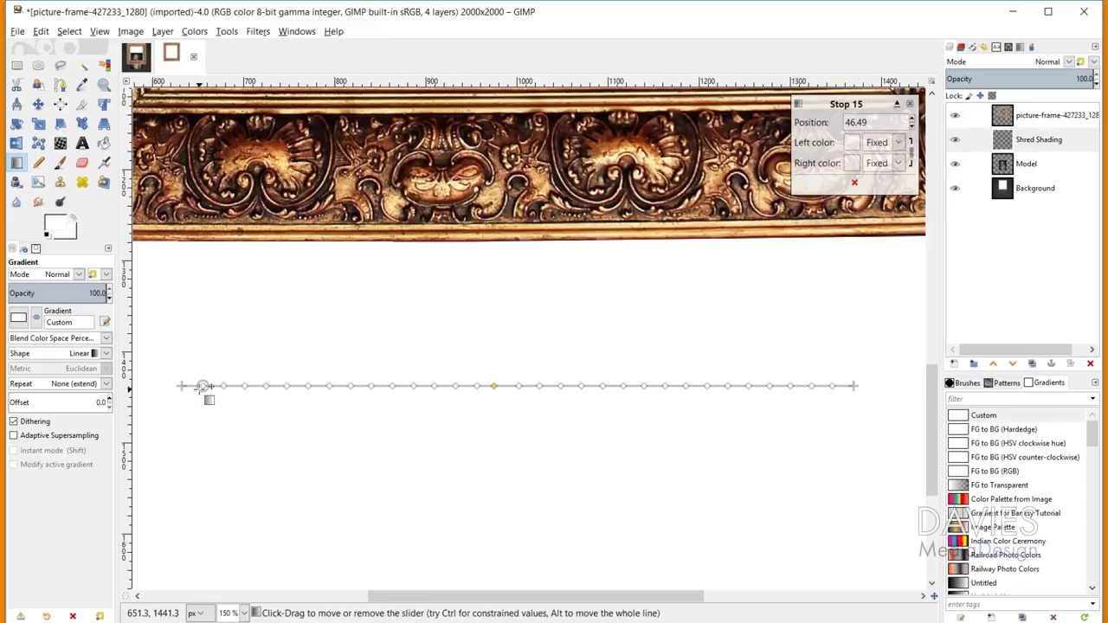
# - Set the gradient stop at 3.14 to medium gray 999999 with an LCh lightness of 63.0
pyautogui.click(209, 385)
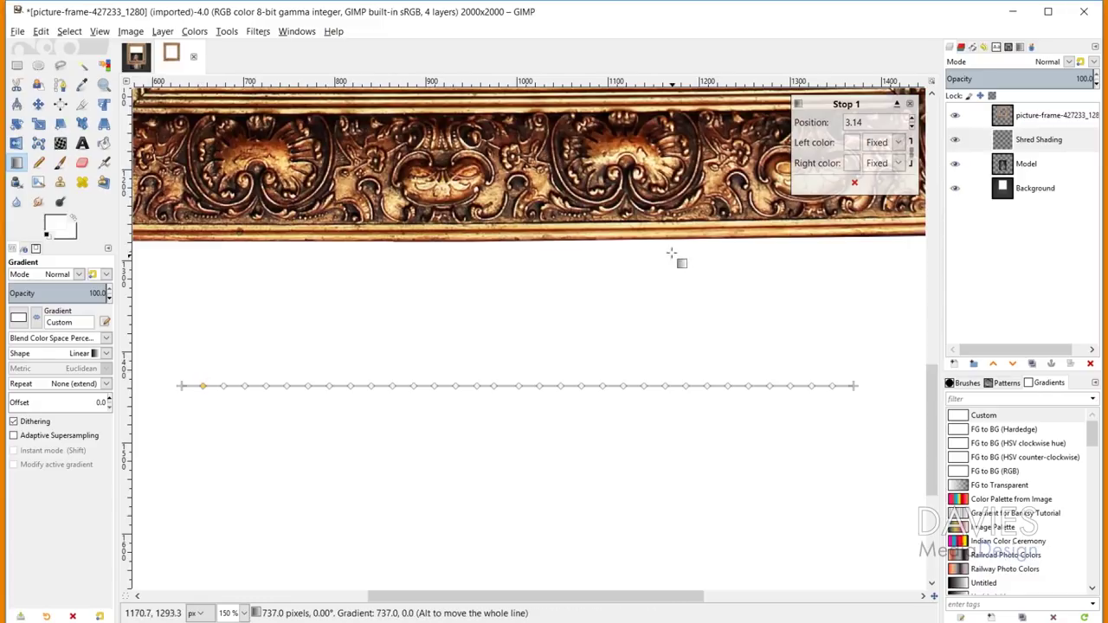
pyautogui.click(853, 164)
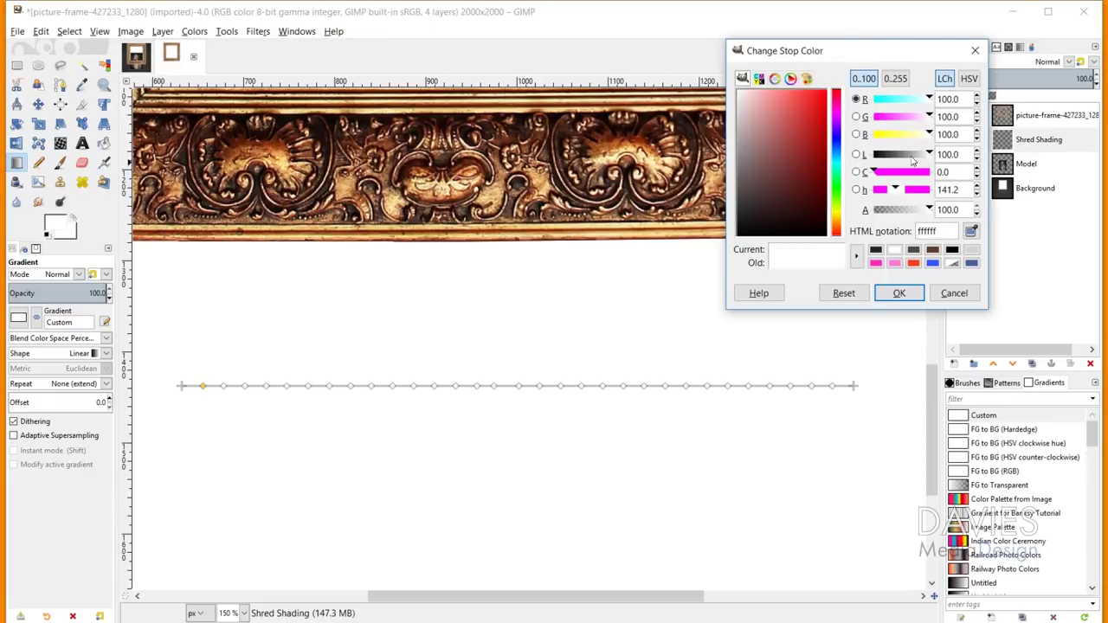
pyautogui.click(971, 78)
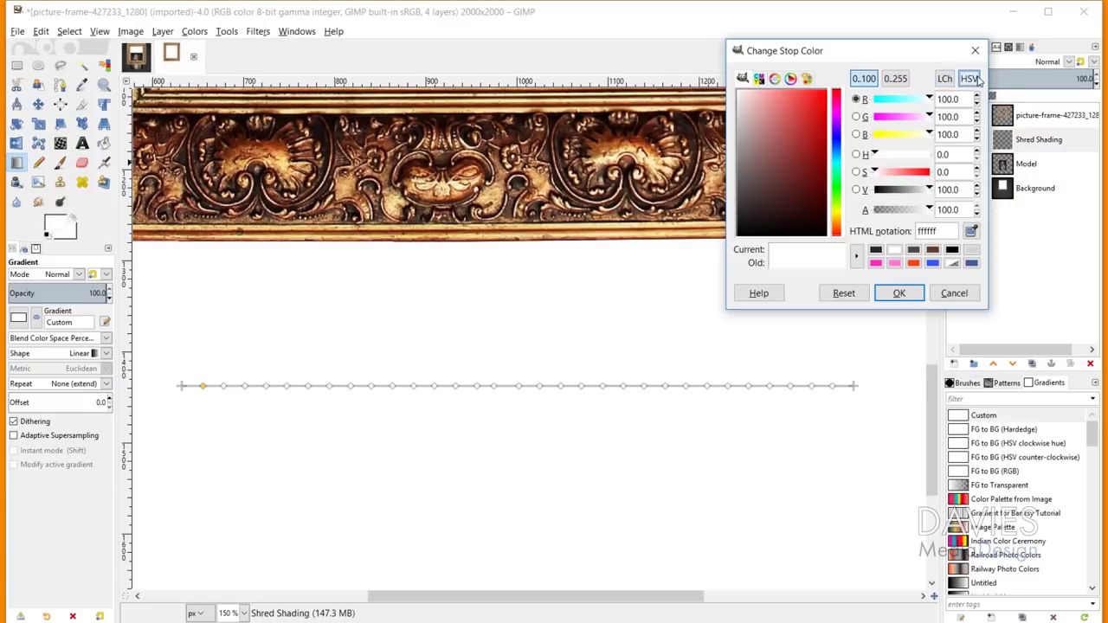
pyautogui.click(946, 79)
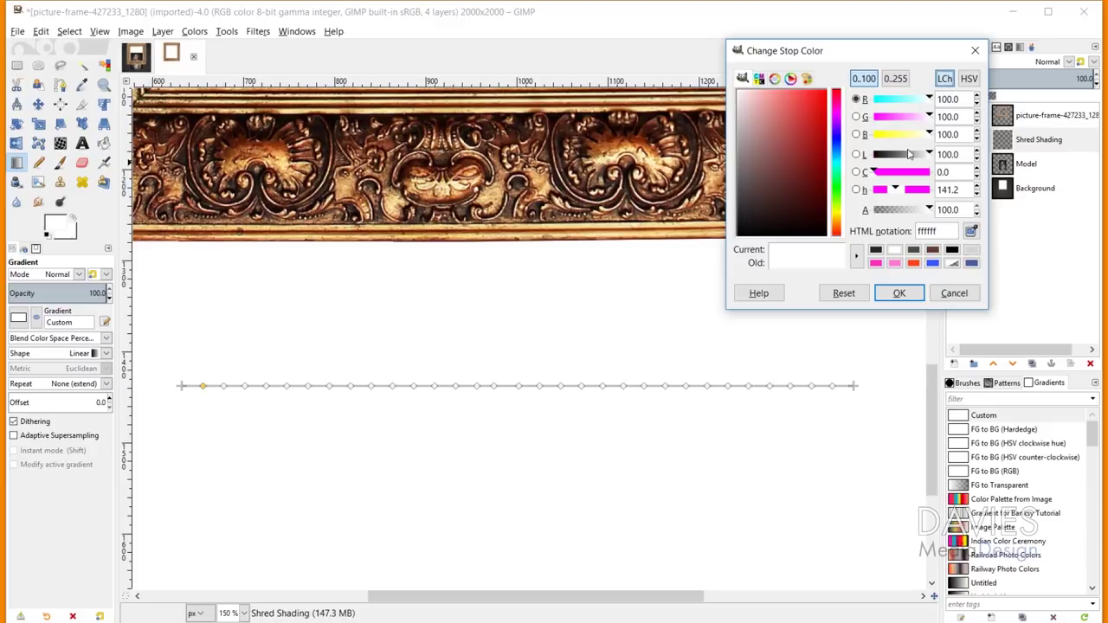
pyautogui.moveTo(932, 160)
pyautogui.mouseDown()
pyautogui.moveTo(855, 165)
pyautogui.moveTo(945, 158)
pyautogui.moveTo(911, 159)
pyautogui.mouseUp()
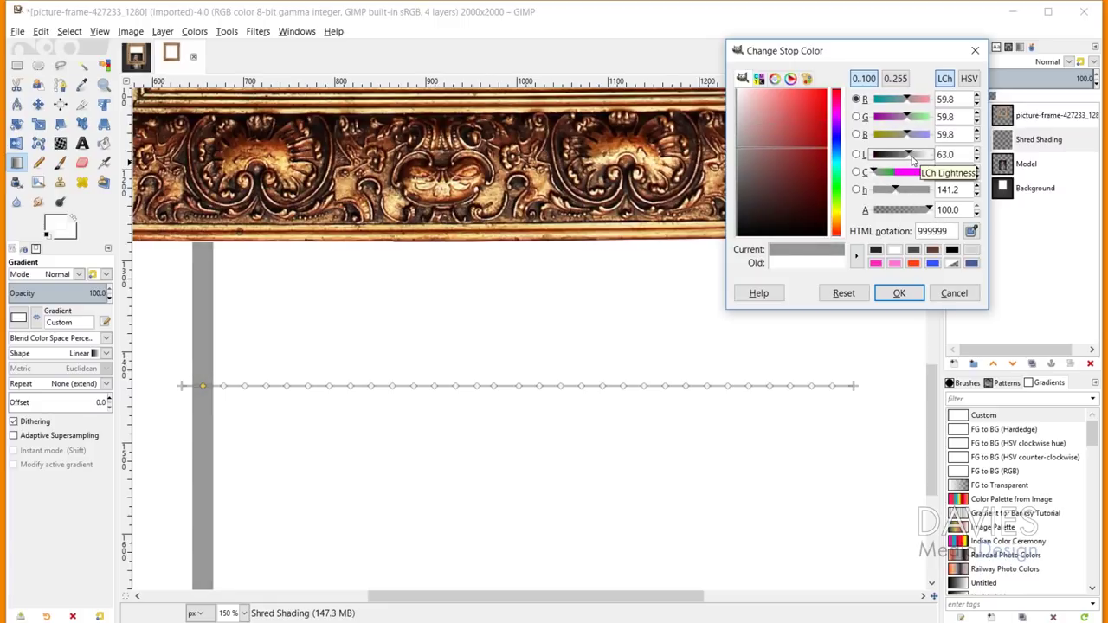
pyautogui.click(899, 292)
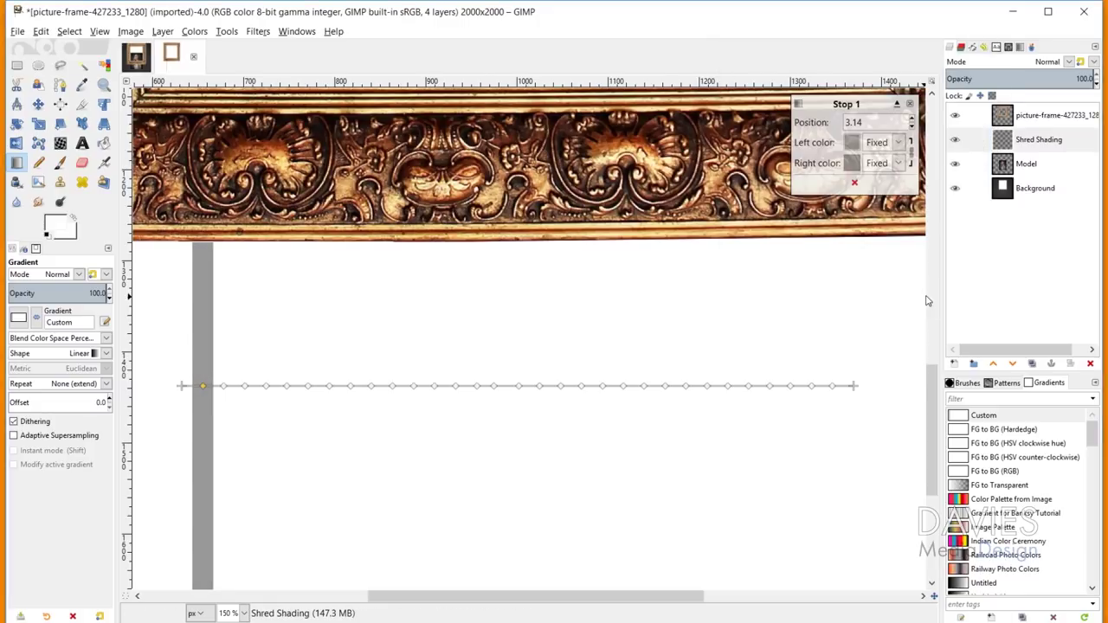
# - Set the gradient stop at 6.28 to light gray e0e0e0 with an LCh lightness of 89.1
pyautogui.click(223, 385)
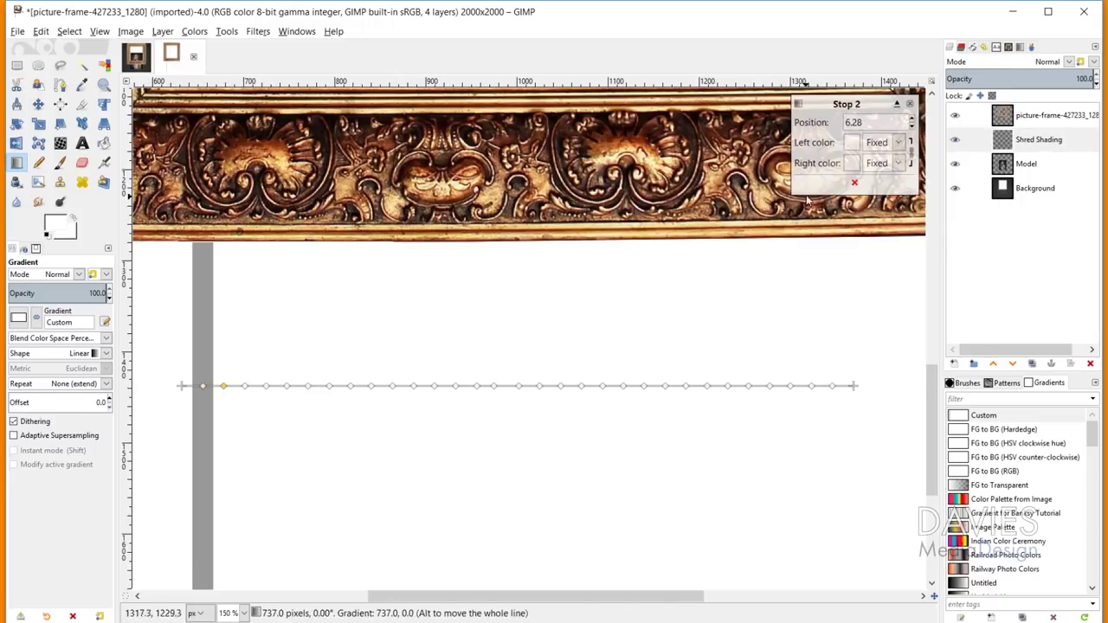
pyautogui.click(852, 163)
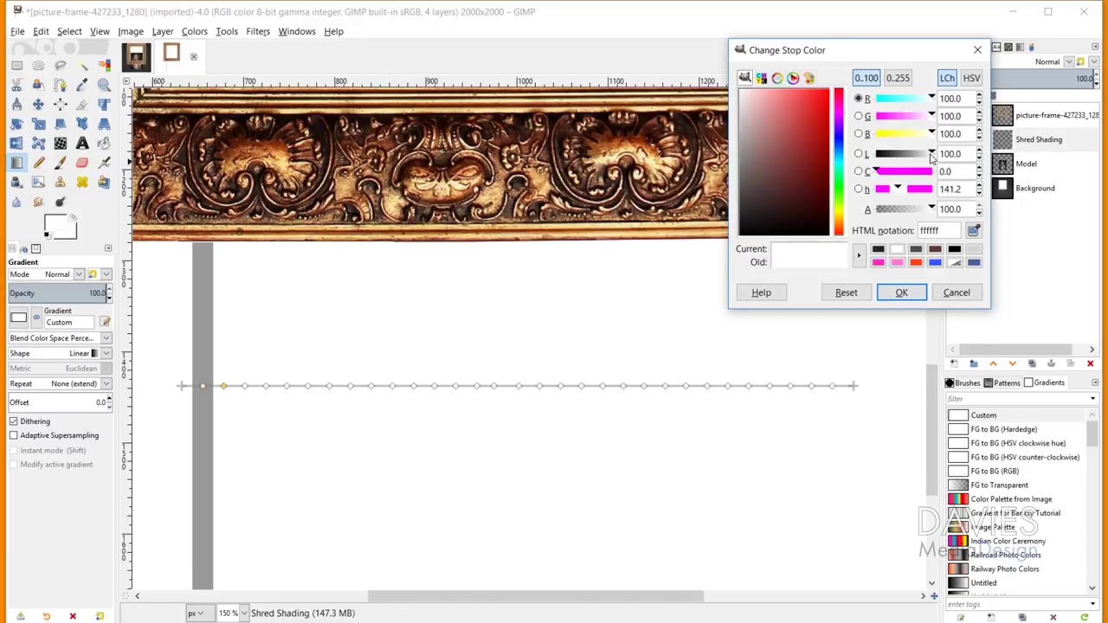
pyautogui.moveTo(932, 163); pyautogui.dragTo(926, 163)
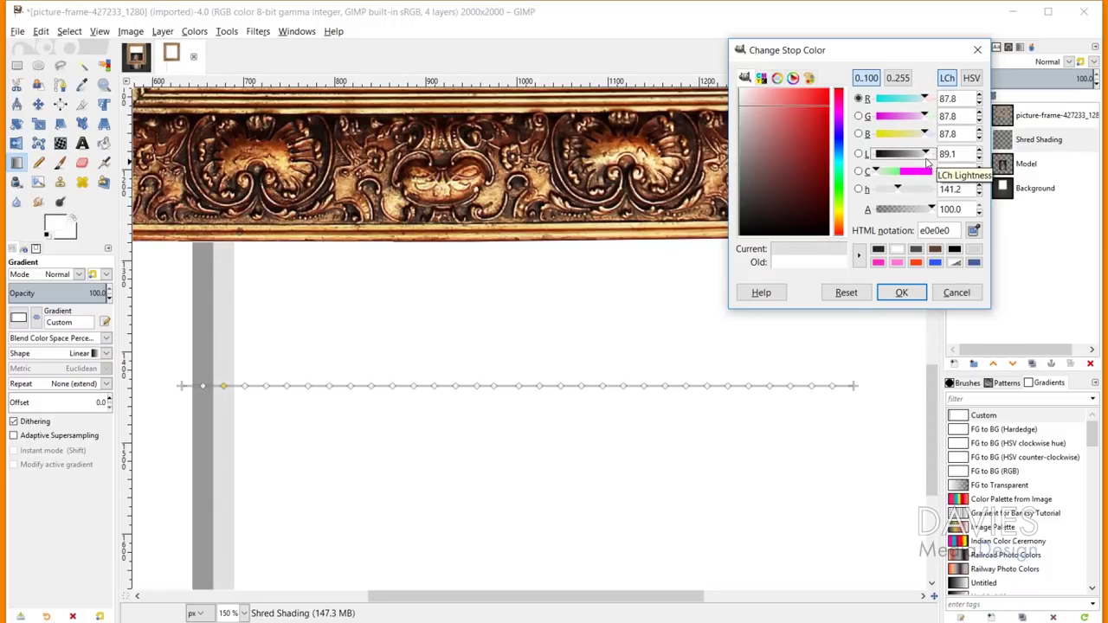
pyautogui.click(901, 292)
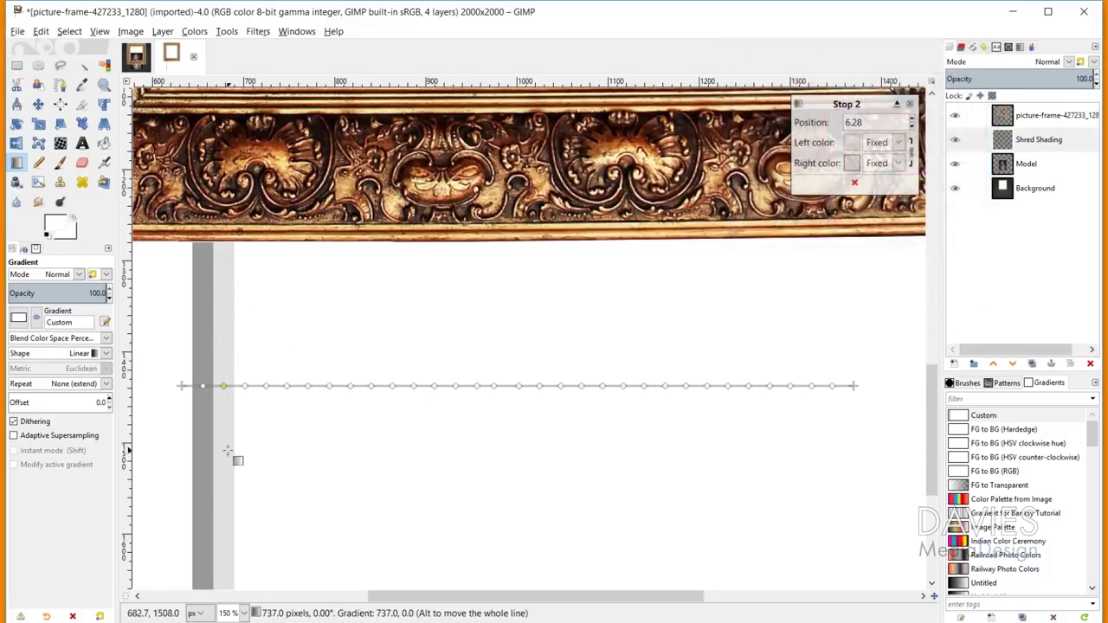
# - Color the gradient stop at 9.41 medium gray and the stop at 12.55 light gray
pyautogui.click(245, 386)
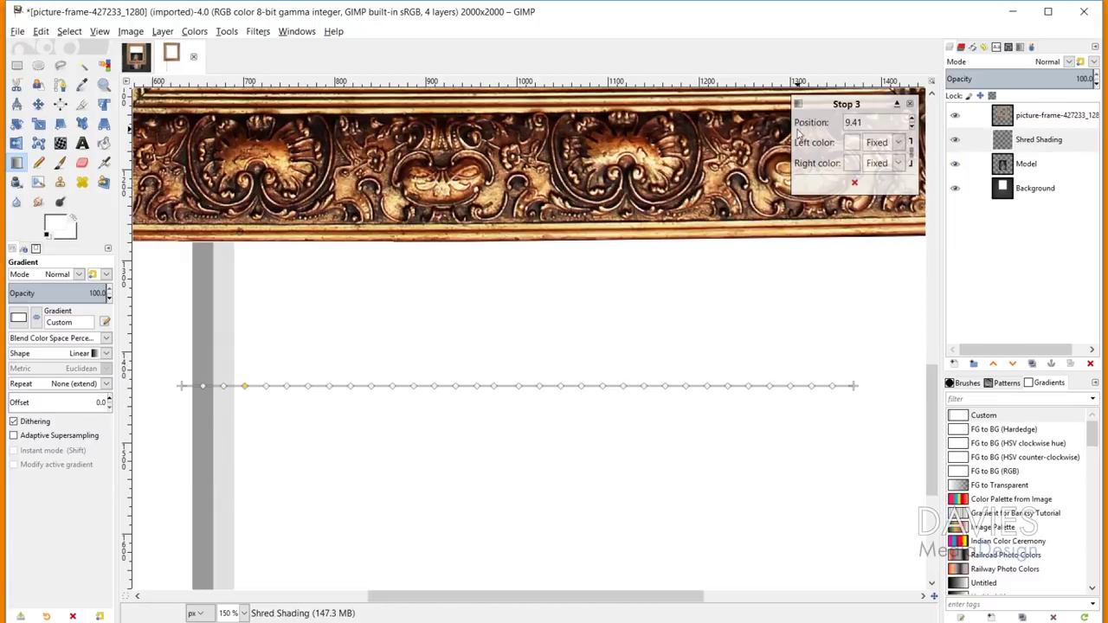
pyautogui.click(852, 163)
pyautogui.moveTo(932, 161); pyautogui.dragTo(917, 166)
pyautogui.click(920, 292)
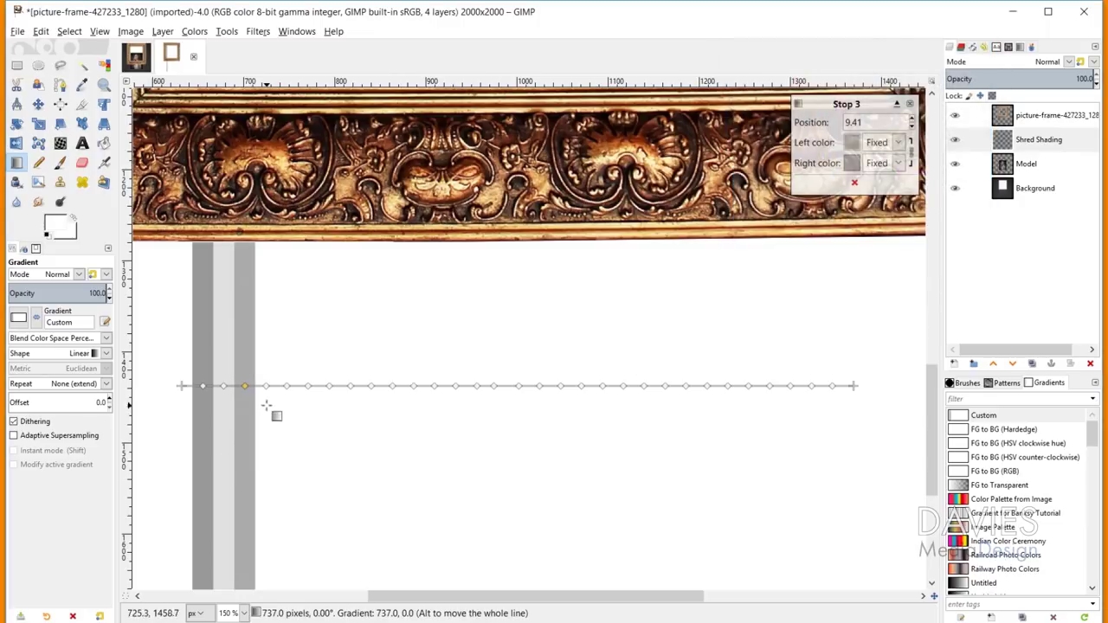
pyautogui.click(266, 386)
pyautogui.click(852, 163)
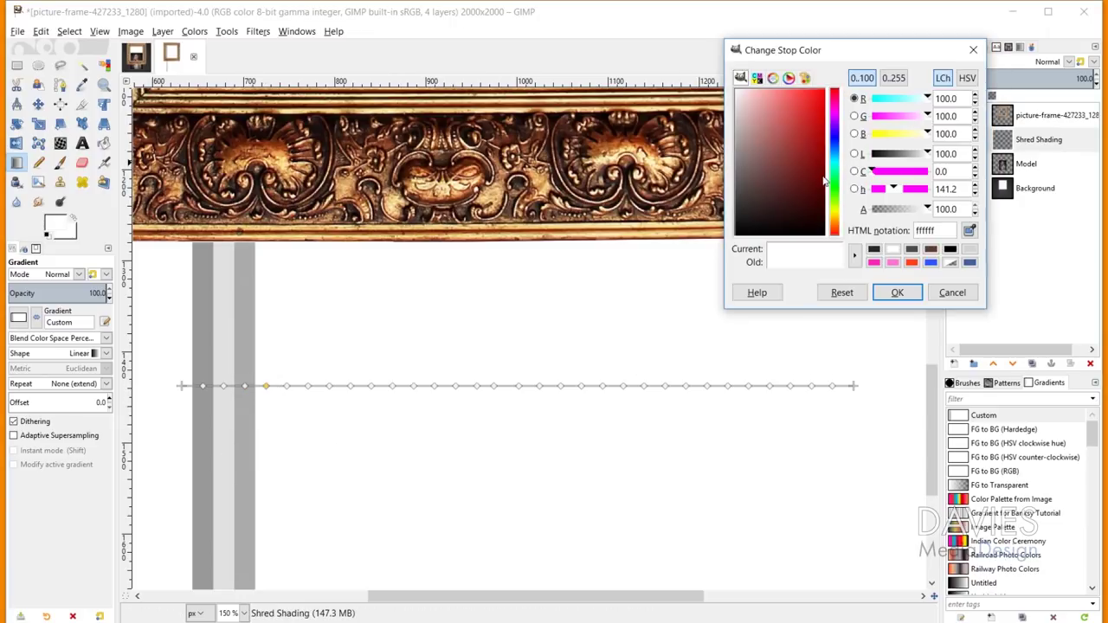
pyautogui.moveTo(931, 163); pyautogui.dragTo(924, 165)
pyautogui.click(898, 292)
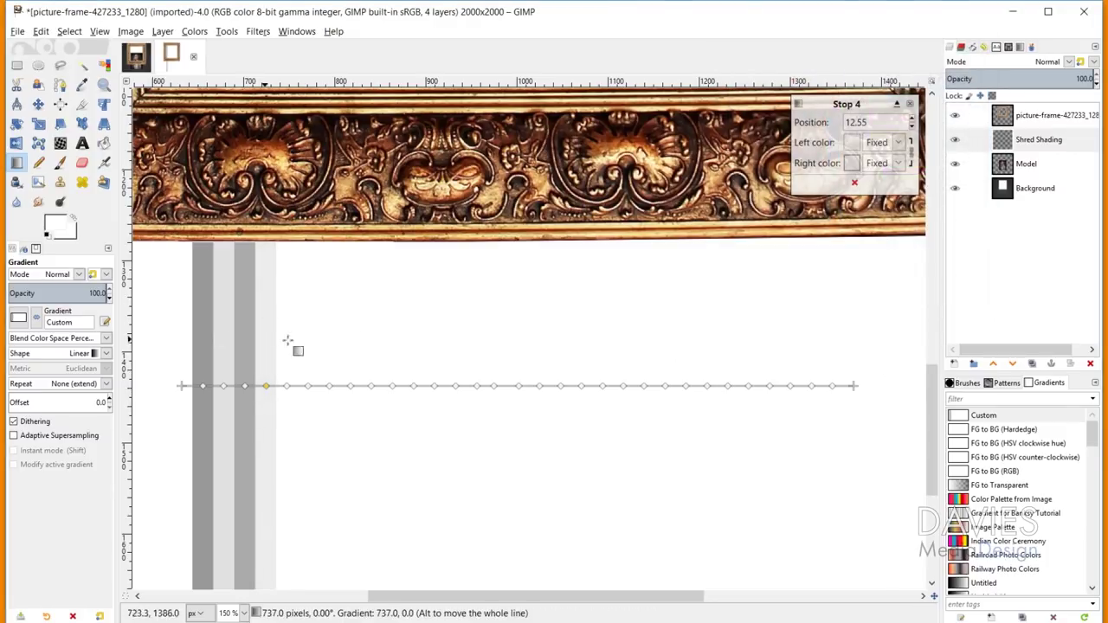
# - Switch the striped fill to the saved Gradient for Banksy Tutorial, check both endpoints and commit it to the Shred Shading layer
pyautogui.click(18, 319)
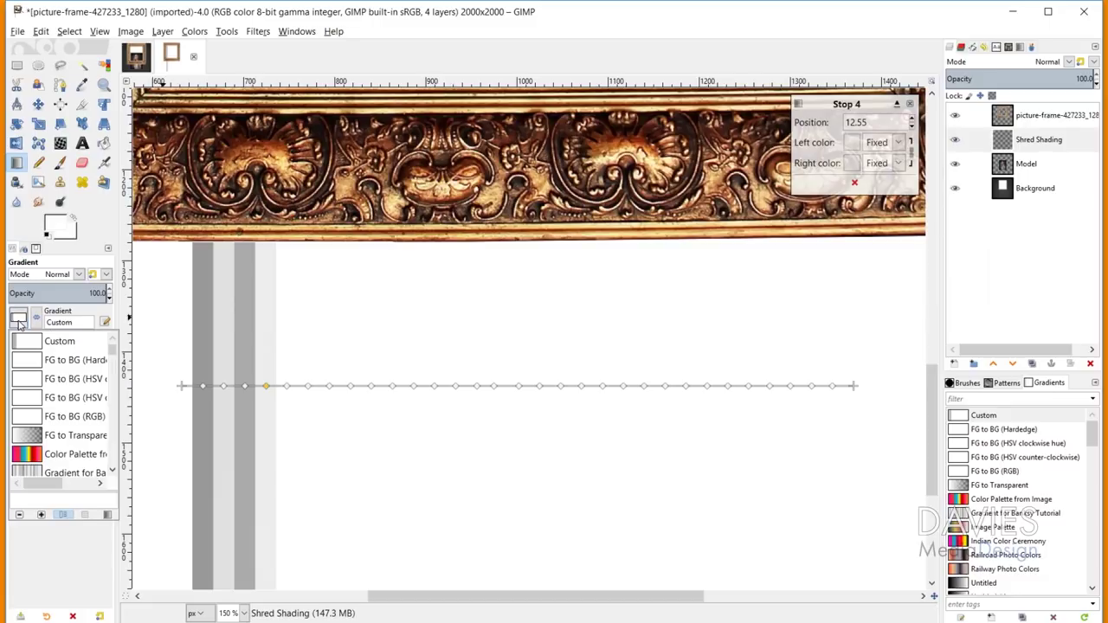
pyautogui.scroll(-1, 54, 441)
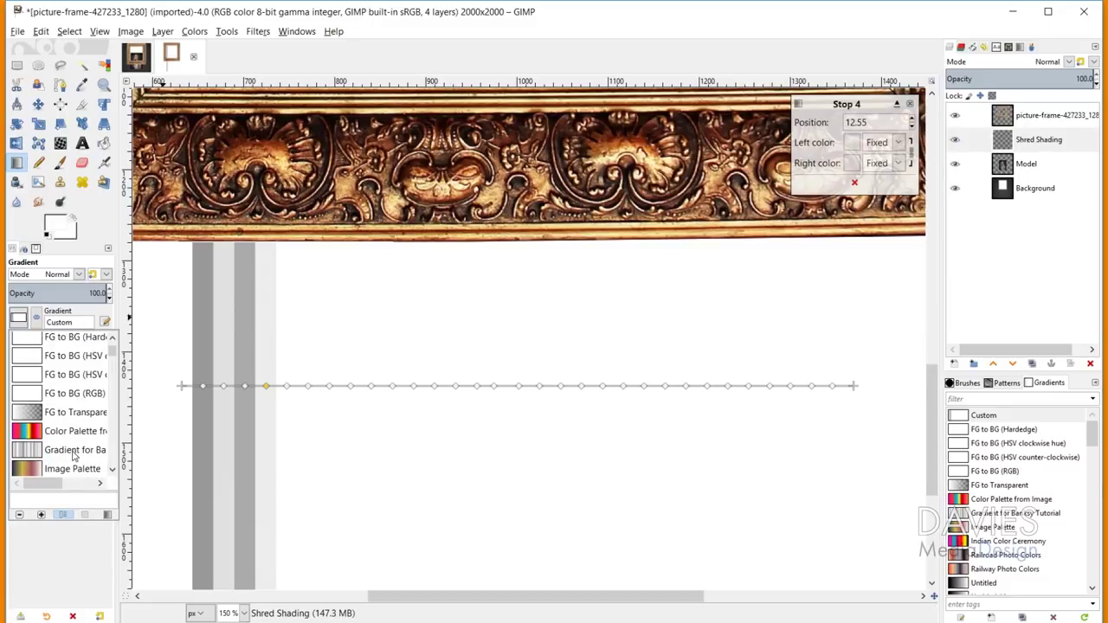
pyautogui.click(31, 451)
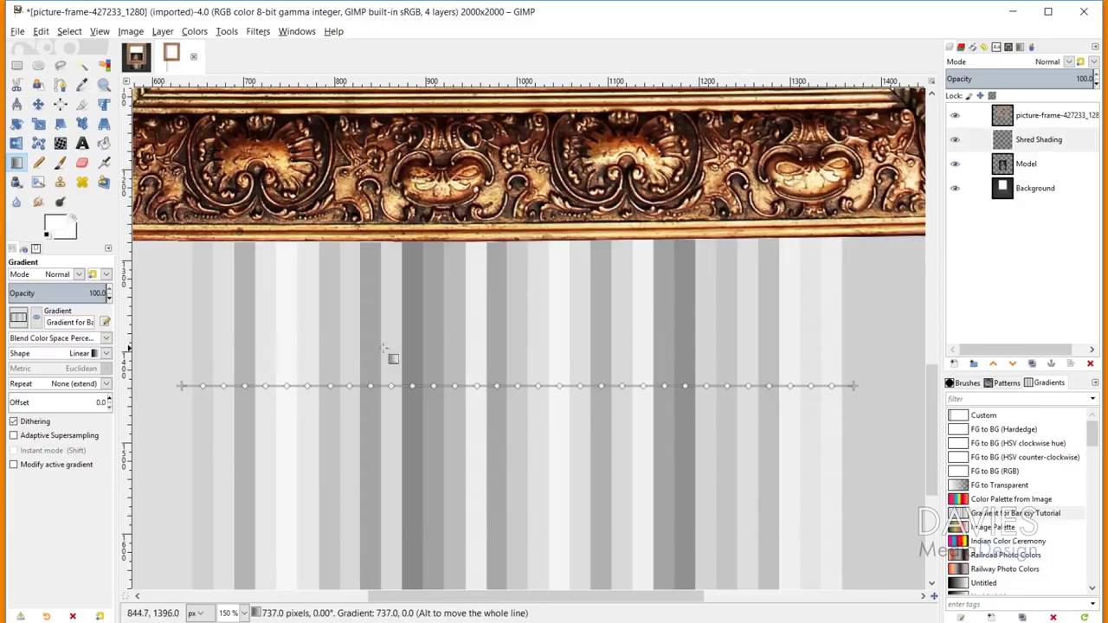
pyautogui.click(184, 383)
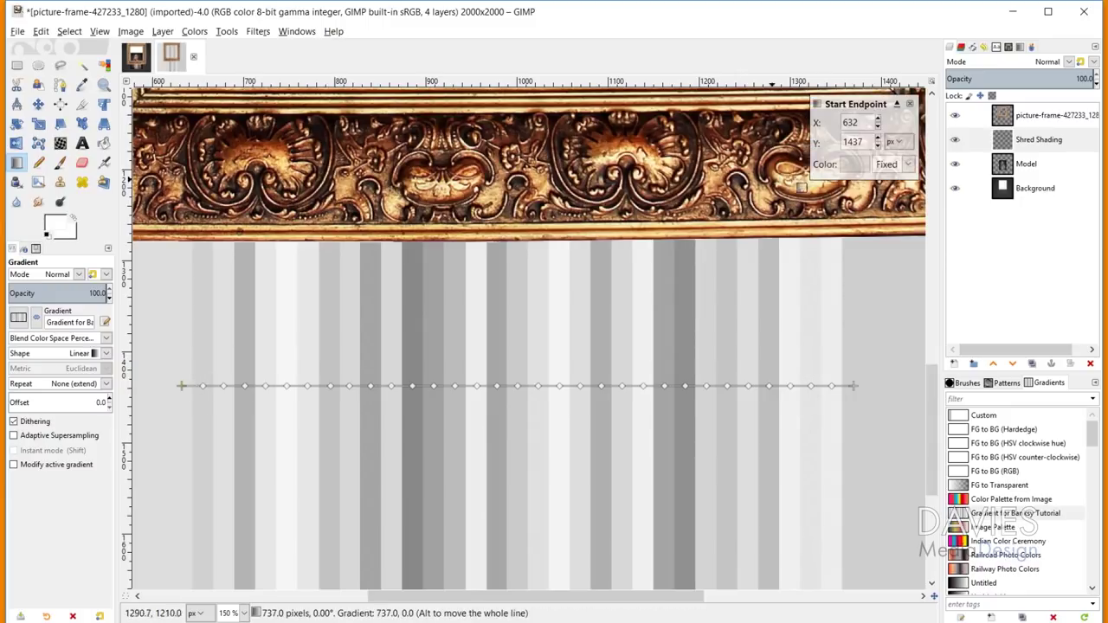
pyautogui.click(853, 385)
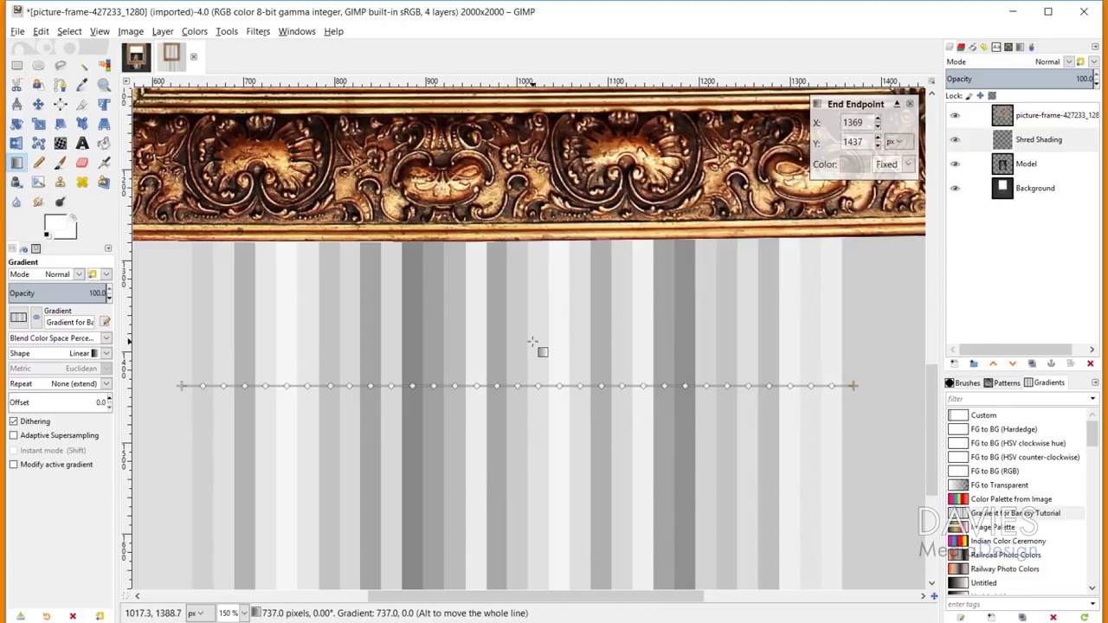
pyautogui.press('Return')
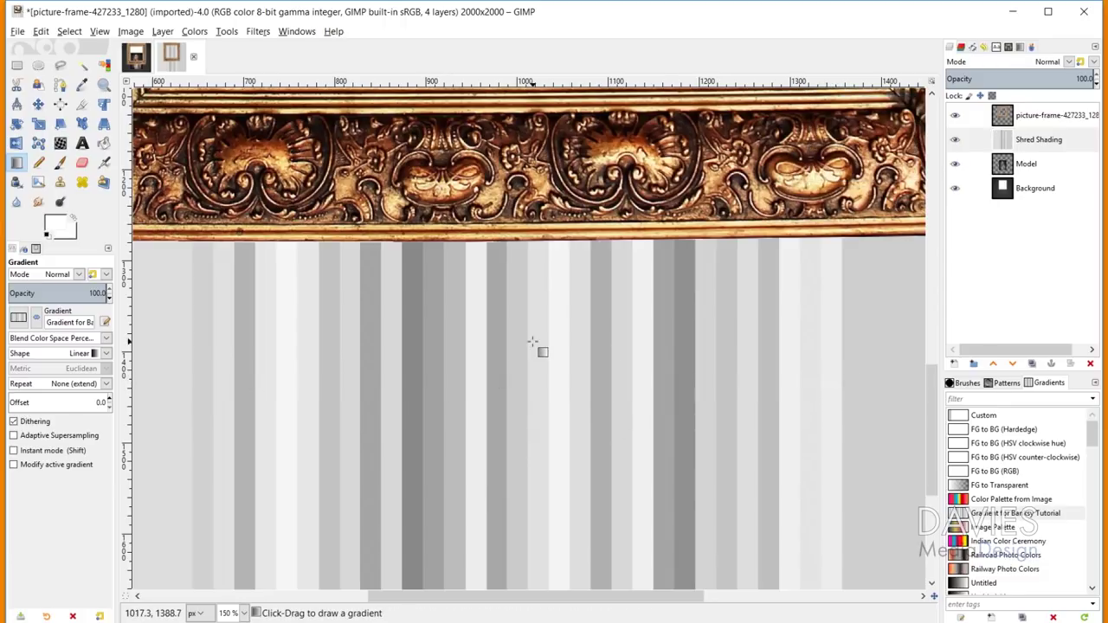
# - Select the Model layer's opaque area and add a layer mask to Shred Shading initialized to that selection
pyautogui.scroll(-4, 541, 362)
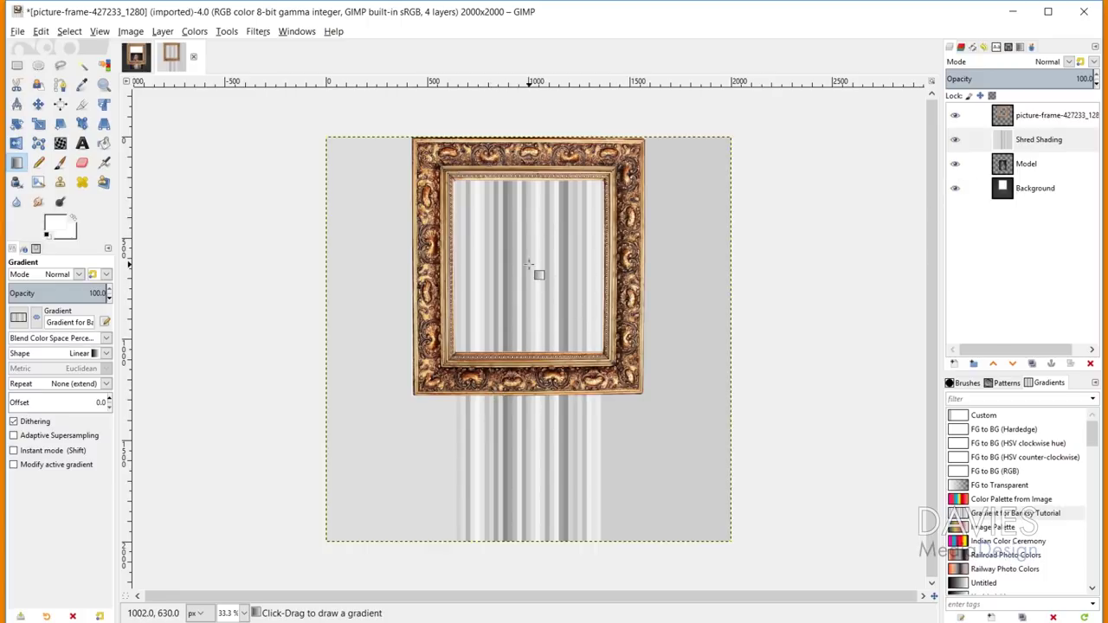
pyautogui.keyDown('alt'); pyautogui.click(1005, 167); pyautogui.keyUp('alt')
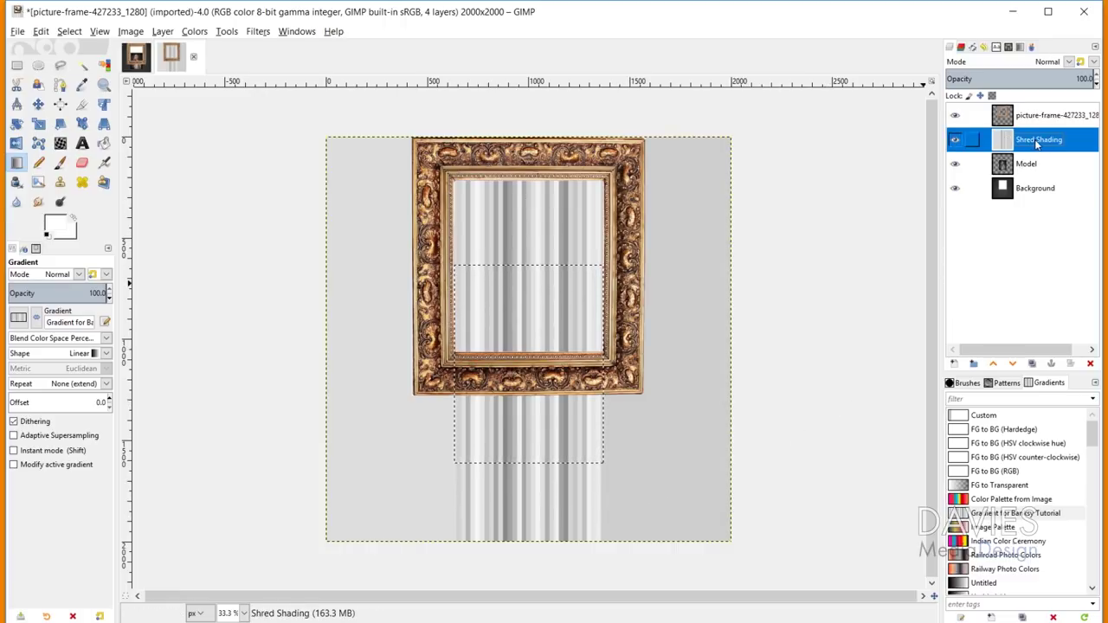
pyautogui.rightClick(1007, 147)
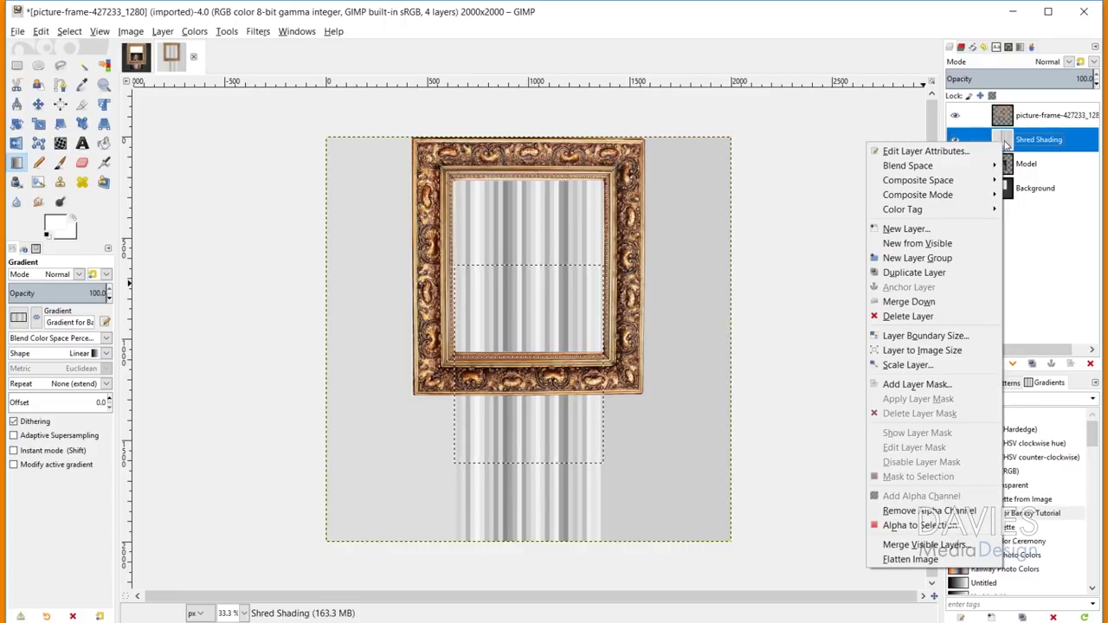
pyautogui.click(935, 384)
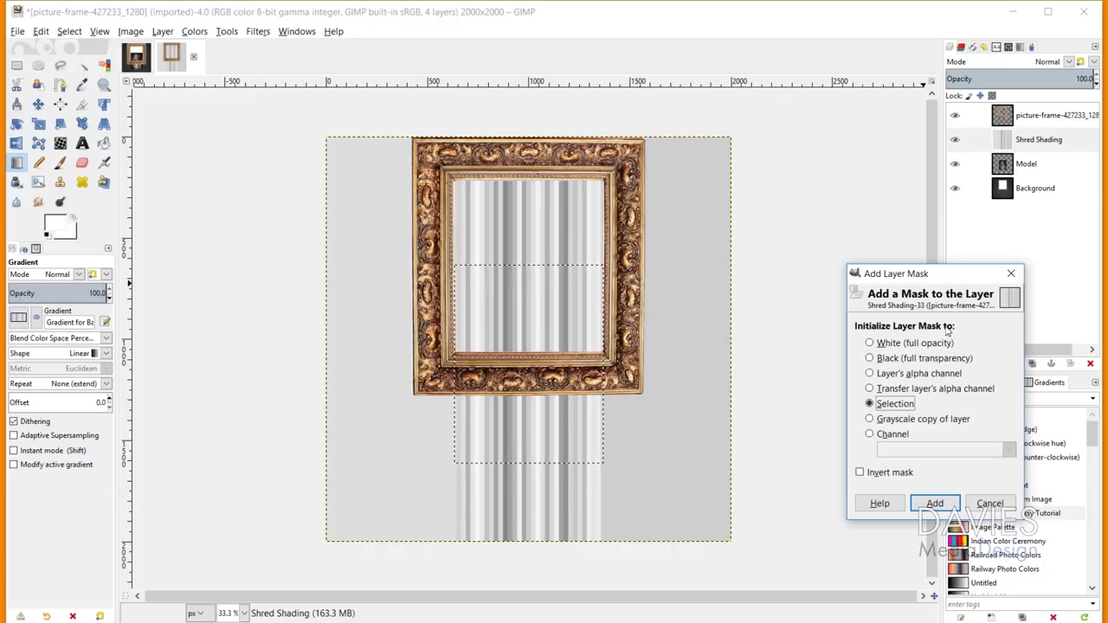
pyautogui.click(934, 503)
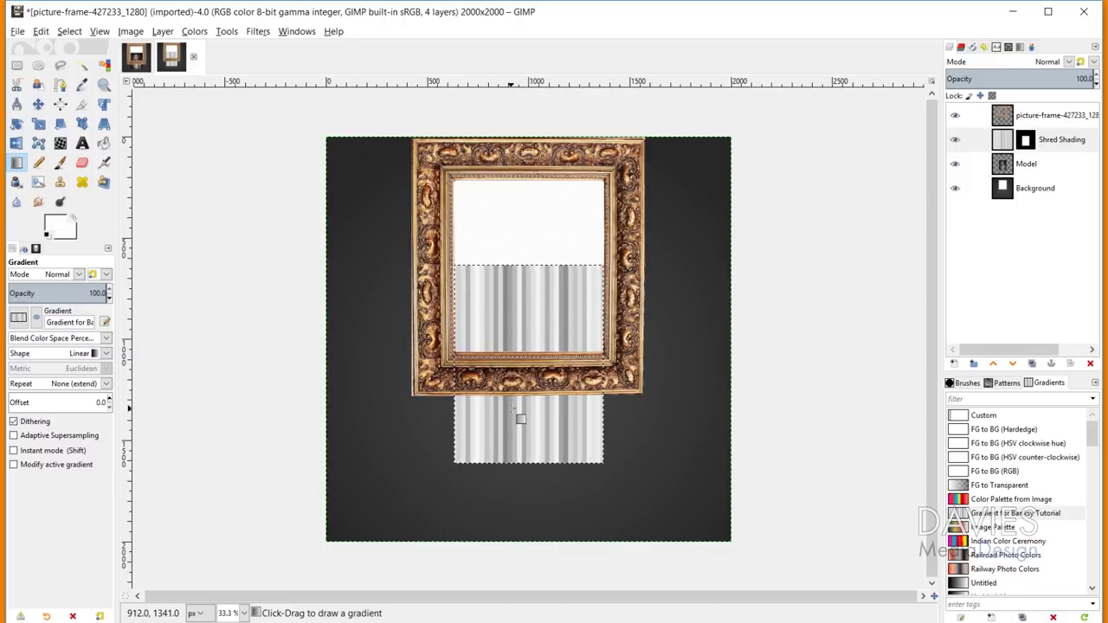
# - Shorten the rectangular selection around the portrait to 738 × 555 px, ending its lower edge within the frame's bottom rail
pyautogui.click(16, 65)
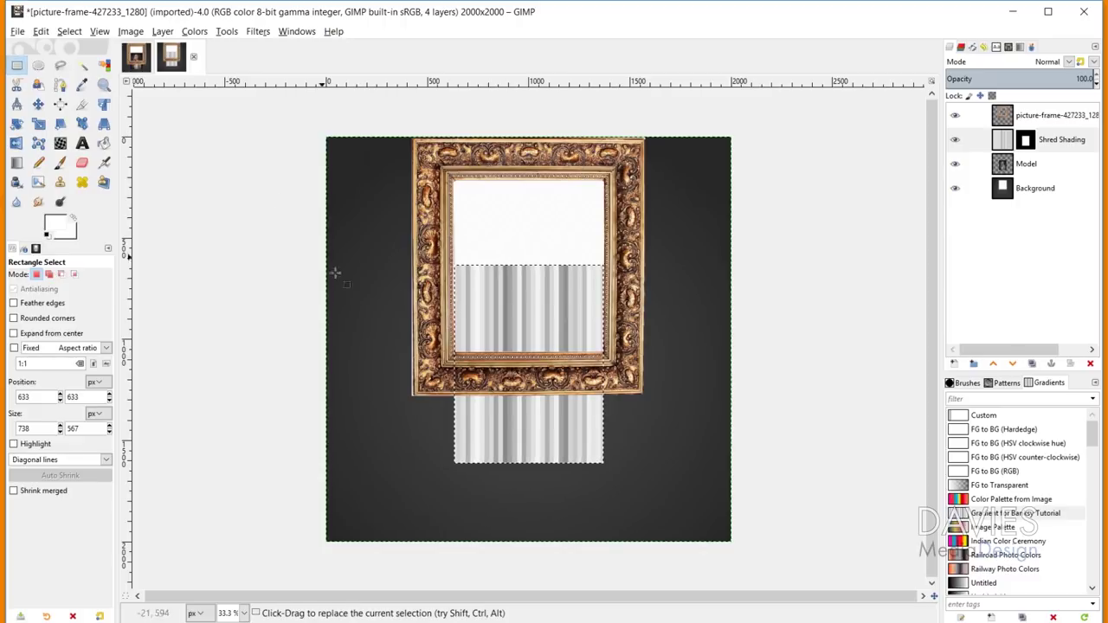
pyautogui.click(547, 318)
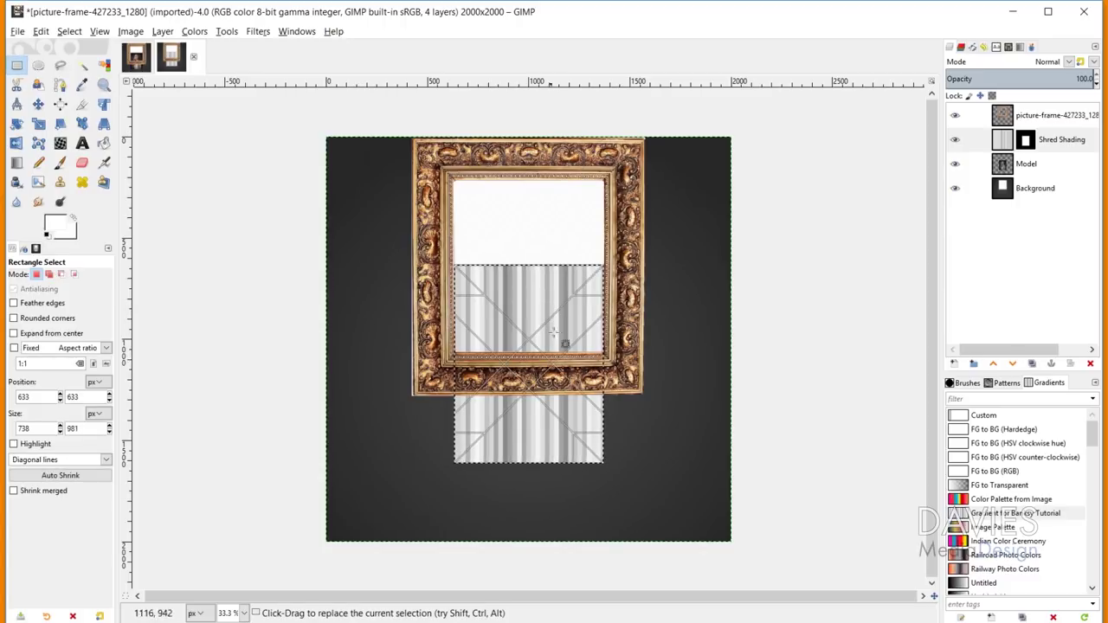
pyautogui.moveTo(552, 463); pyautogui.dragTo(546, 367)
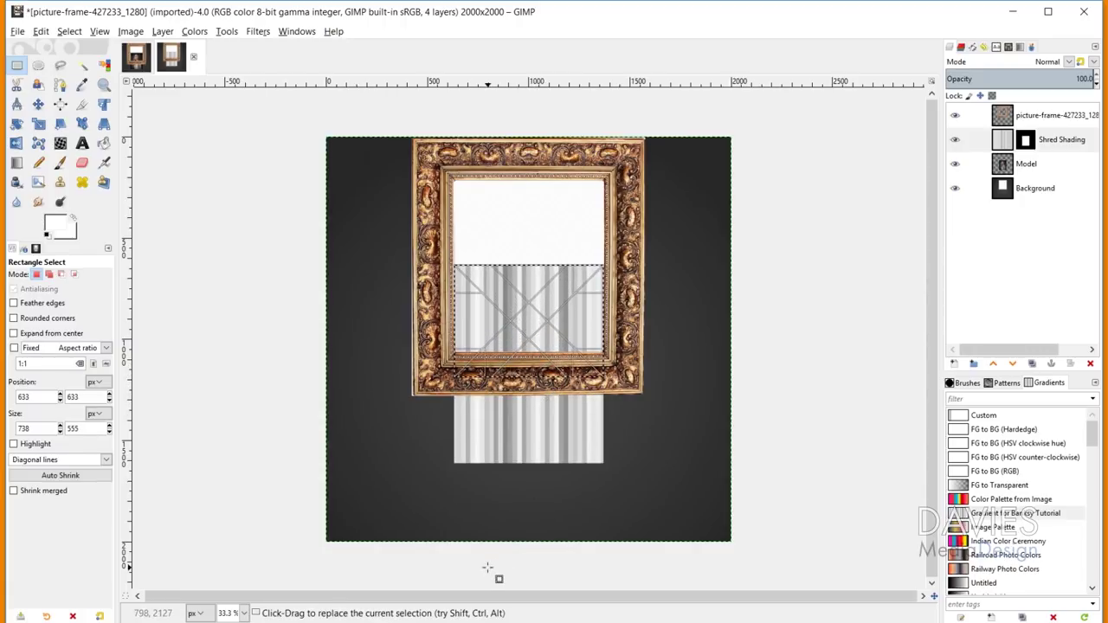
# - Bucket-fill the selected part of the Shred Shading mask with black to hide the stripes inside the frame, then clear the selection
pyautogui.click(104, 144)
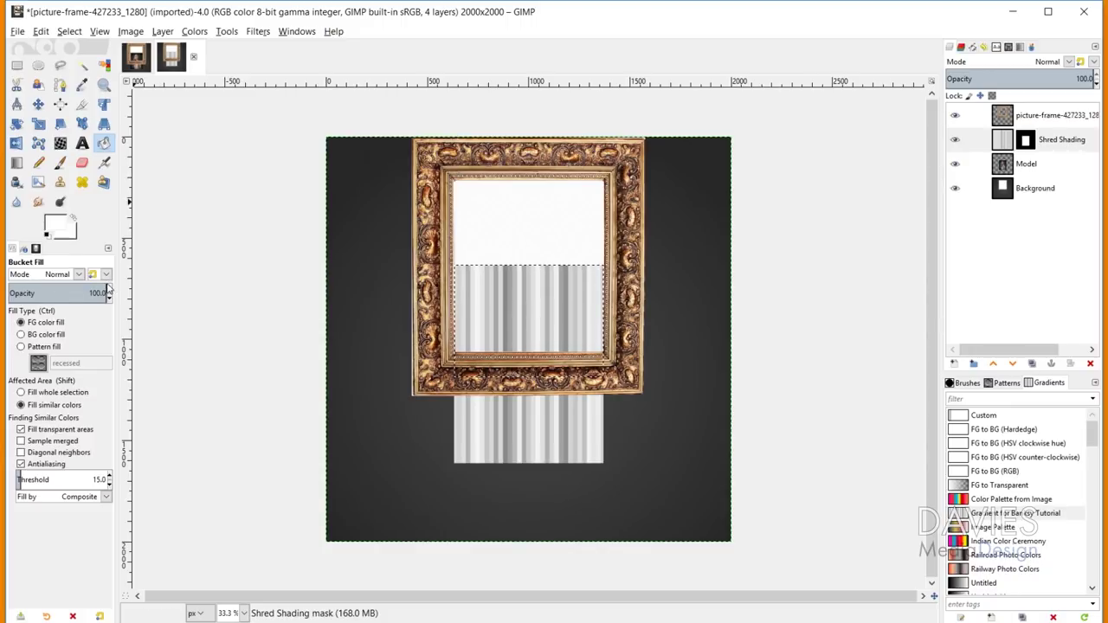
pyautogui.click(58, 225)
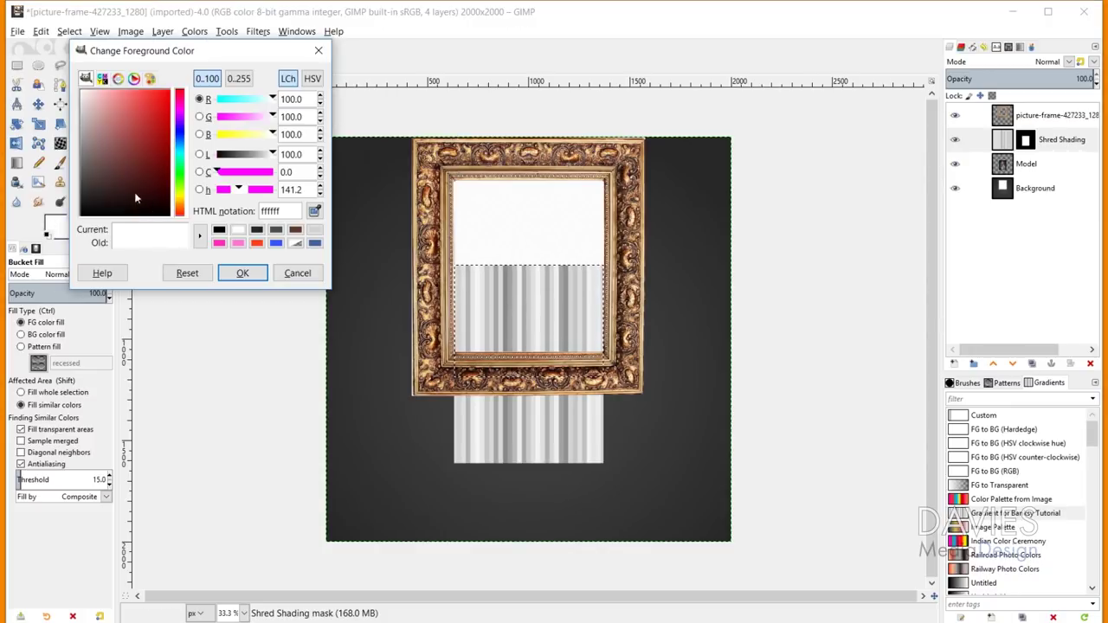
pyautogui.moveTo(139, 204); pyautogui.dragTo(137, 218)
pyautogui.click(243, 273)
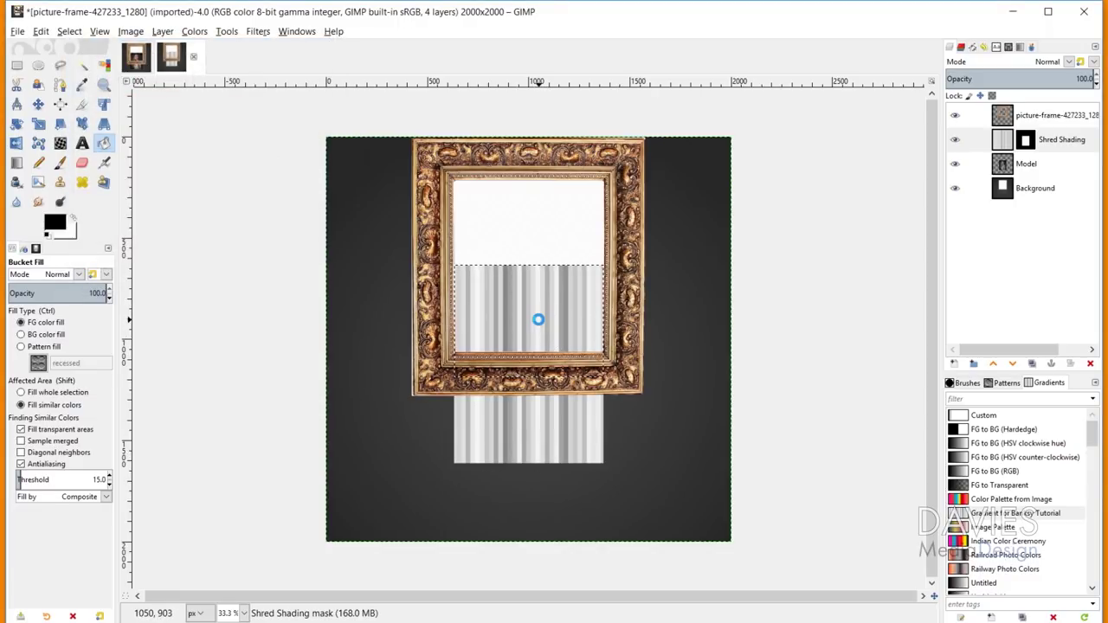
pyautogui.click(563, 431)
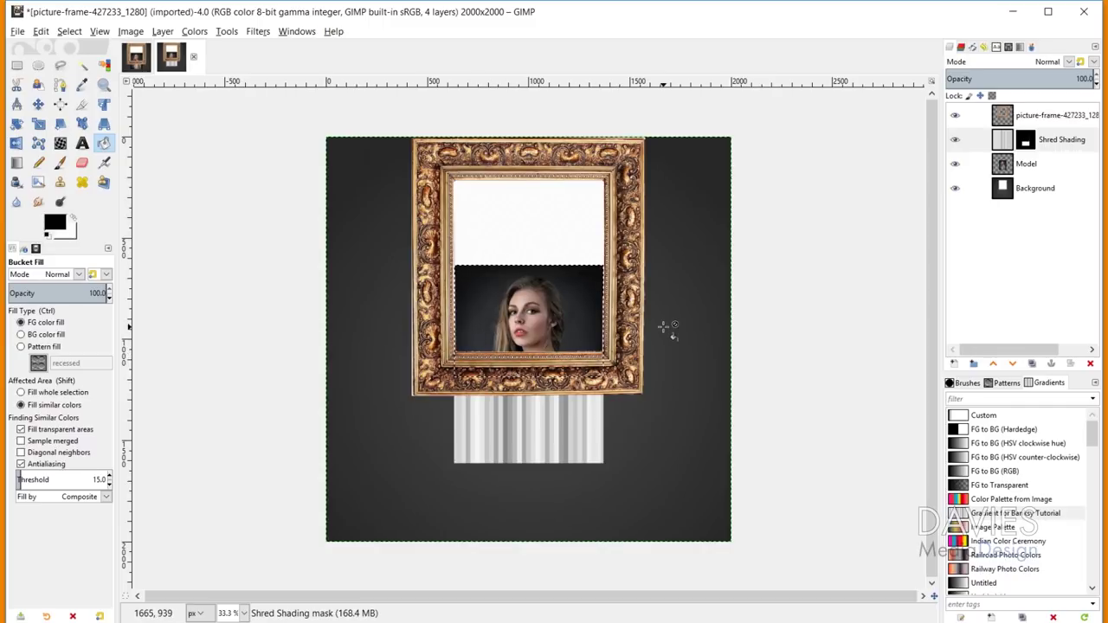
pyautogui.hotkey('ctrl', 'shift', 'a')
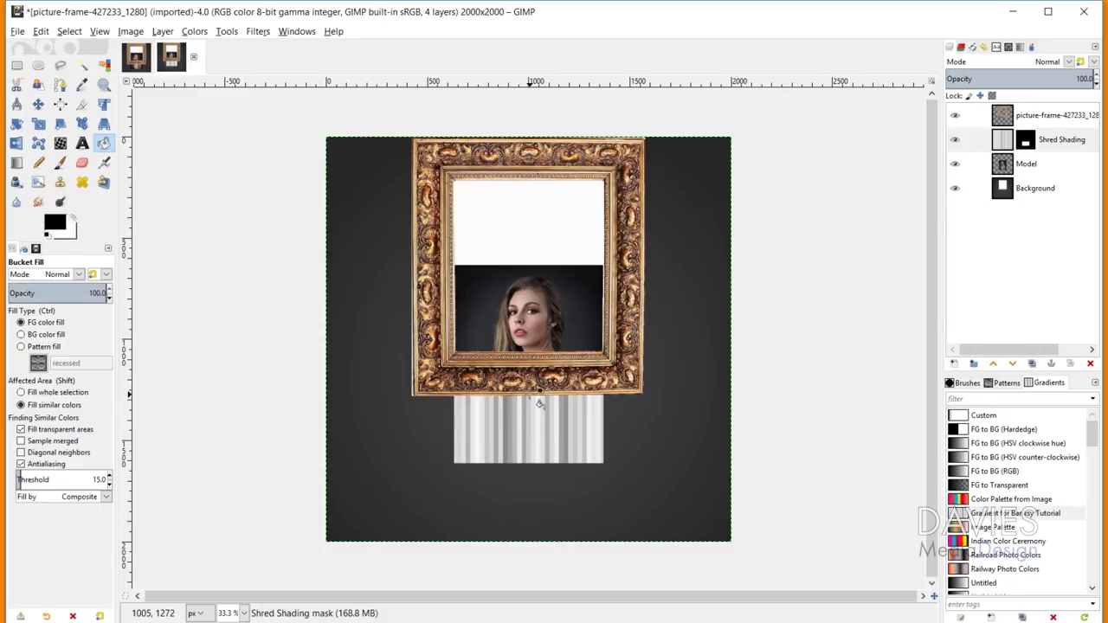
# - Rename the Shred Shading layer to "Shred"
pyautogui.doubleClick(1061, 140)
pyautogui.write('Shred')
pyautogui.press('Return')
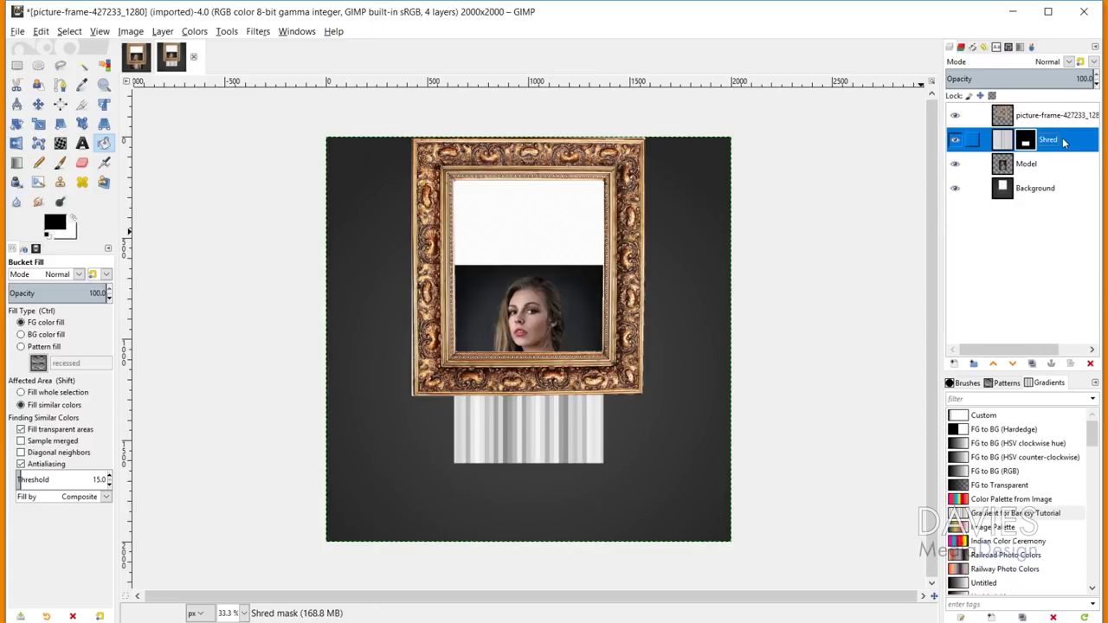
# - Rename the picture-frame layer to "Frame"
pyautogui.doubleClick(1048, 111)
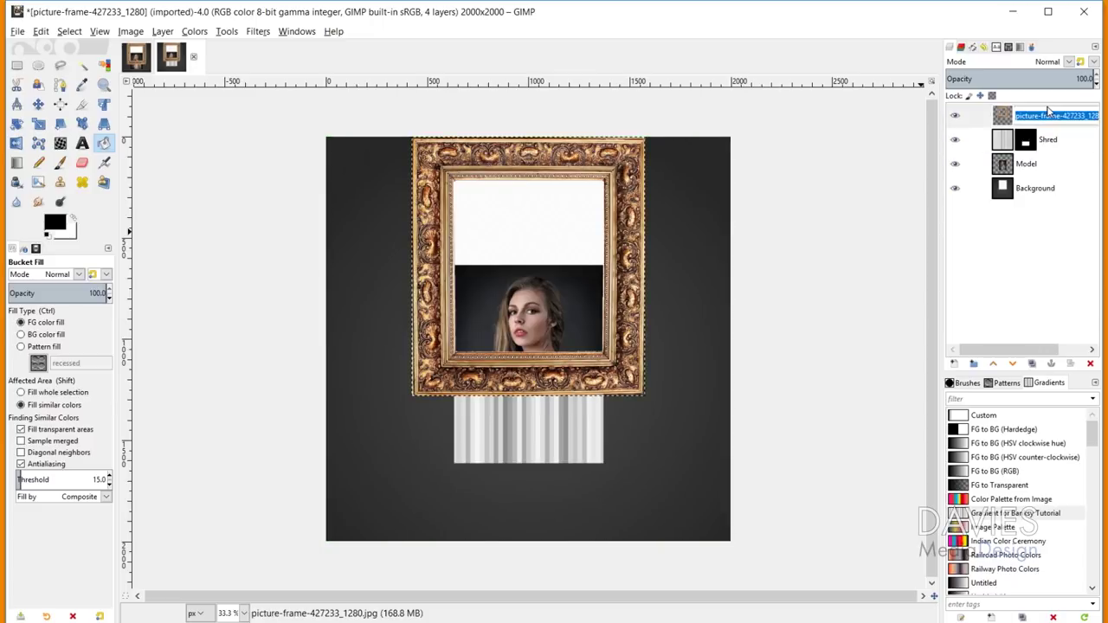
pyautogui.write('Frame')
pyautogui.press('Return')
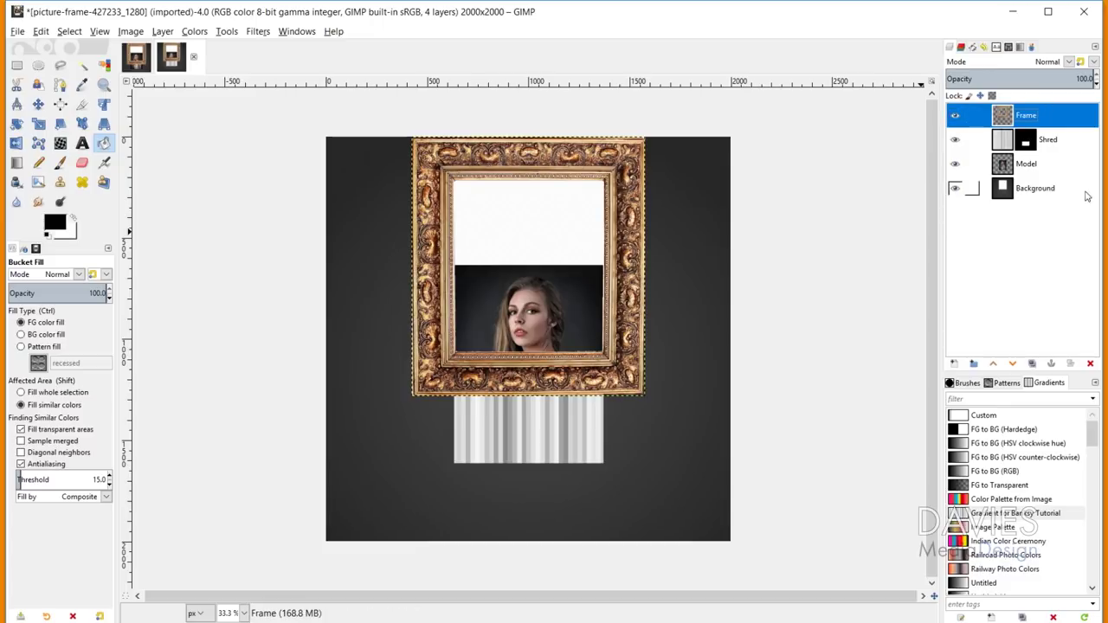
# - Duplicate the Shred layer and set the copy to Soft light mode at 61.5% opacity
pyautogui.click(1009, 144)
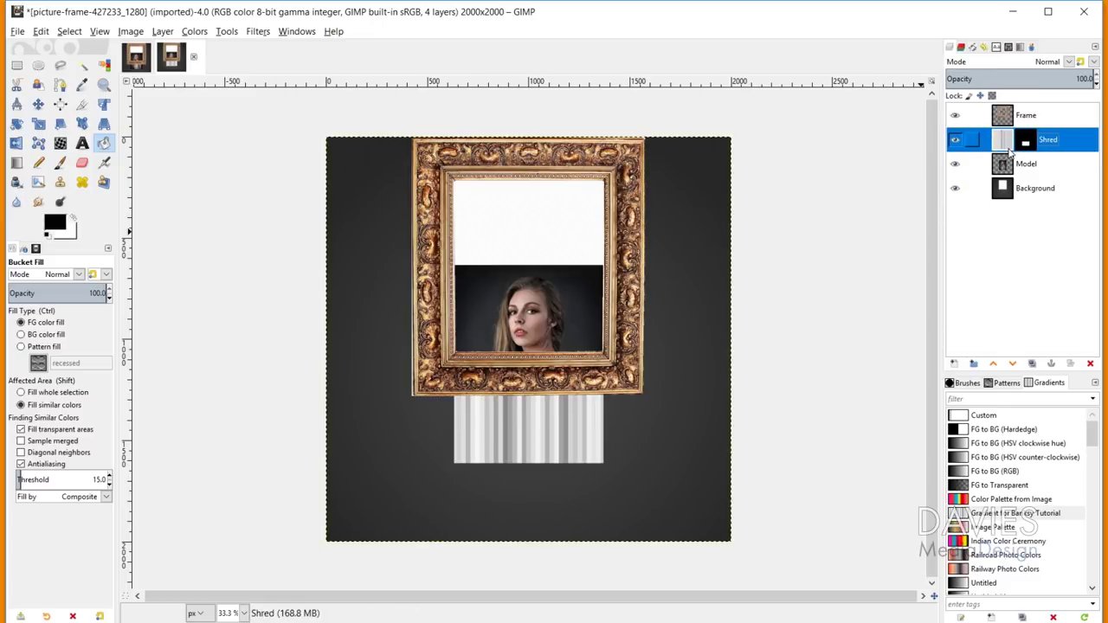
pyautogui.click(1031, 363)
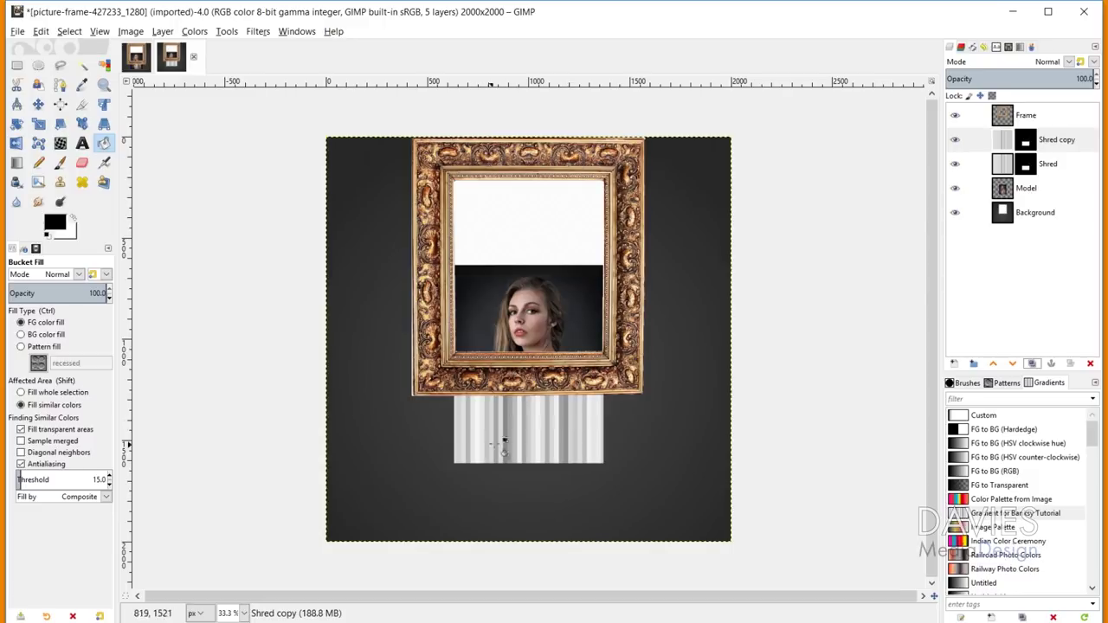
pyautogui.click(1036, 141)
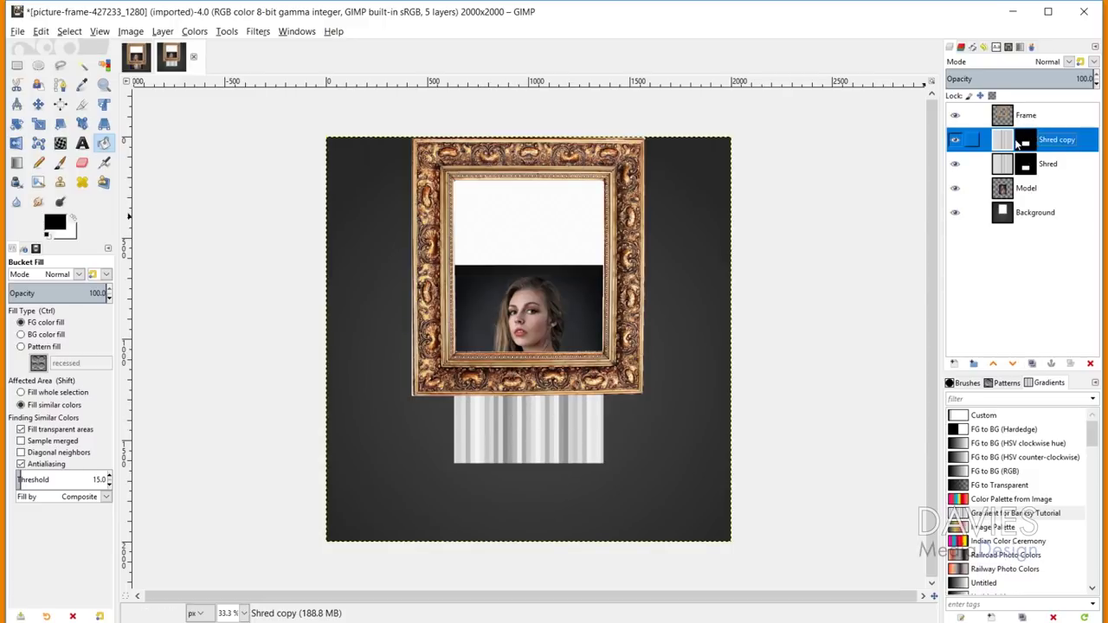
pyautogui.click(1070, 62)
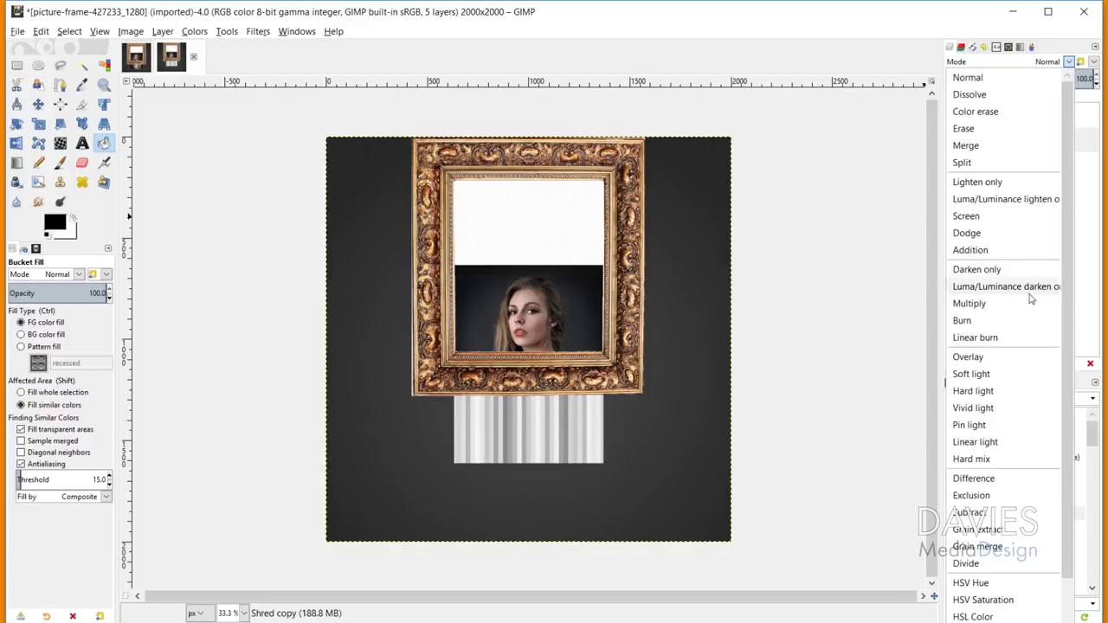
pyautogui.click(997, 374)
pyautogui.moveTo(1077, 78); pyautogui.dragTo(1030, 78)
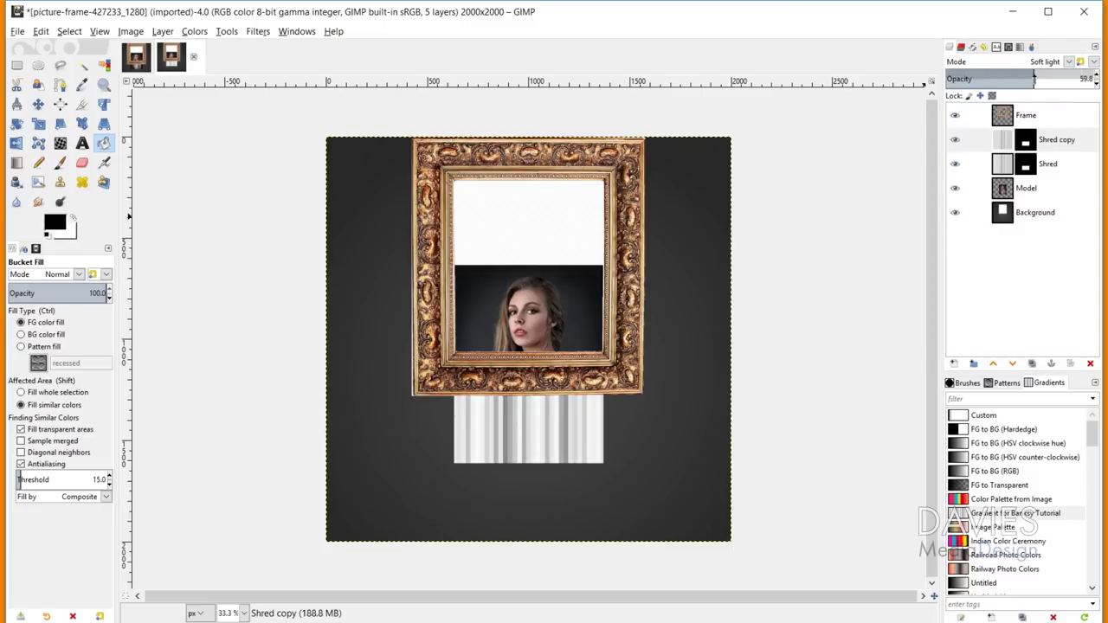
# - Set the original Shred layer to Burn mode at 40.6% opacity
pyautogui.click(1000, 166)
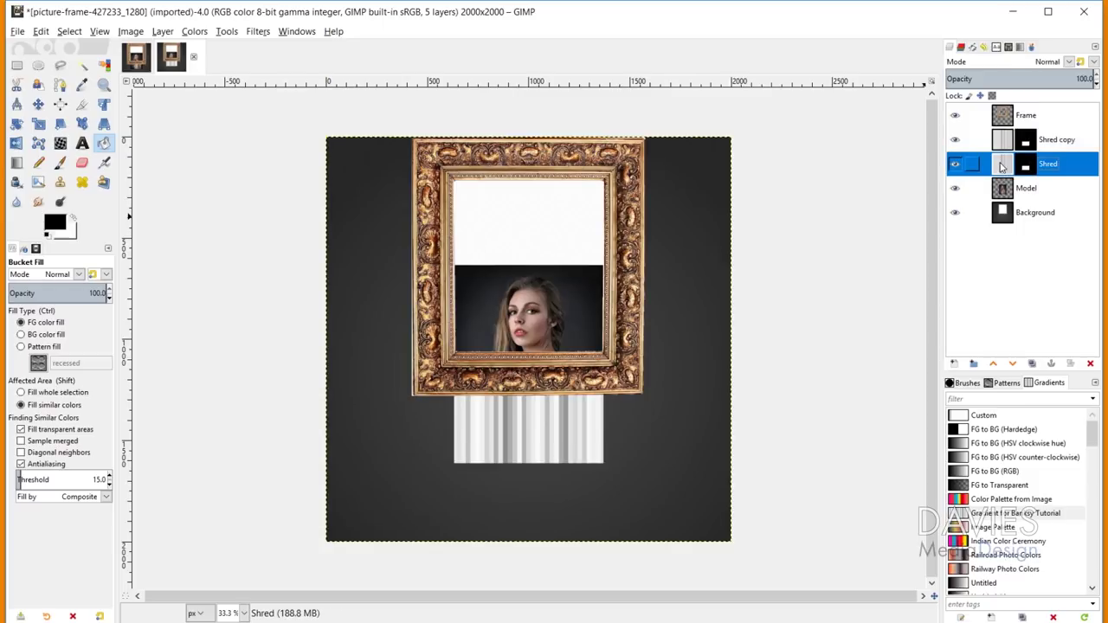
pyautogui.click(1069, 61)
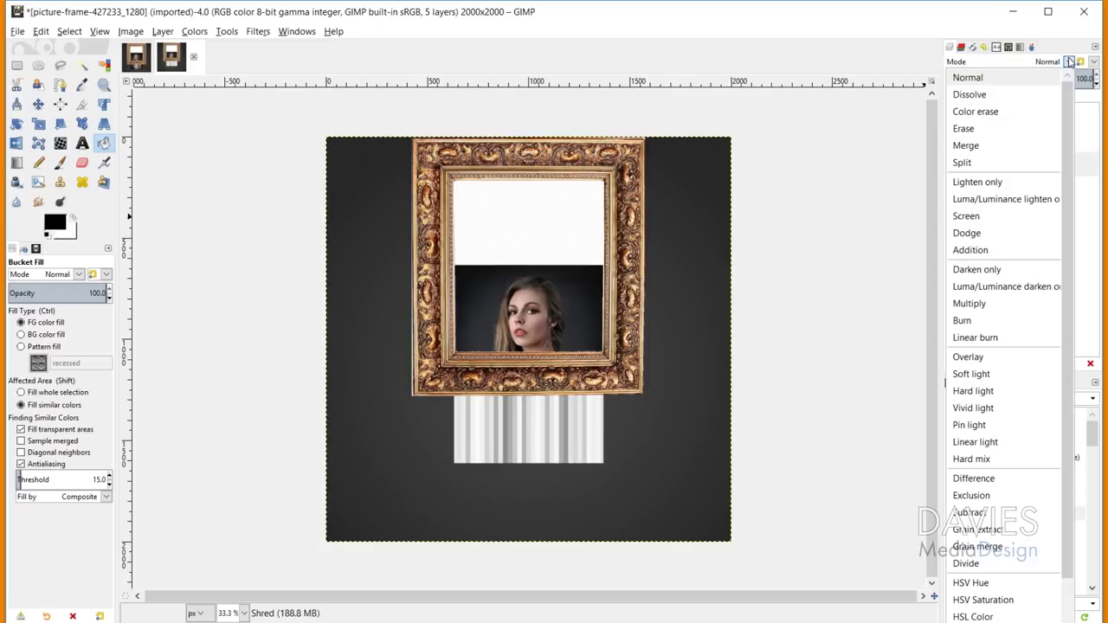
pyautogui.click(994, 321)
pyautogui.moveTo(1048, 78); pyautogui.dragTo(997, 77)
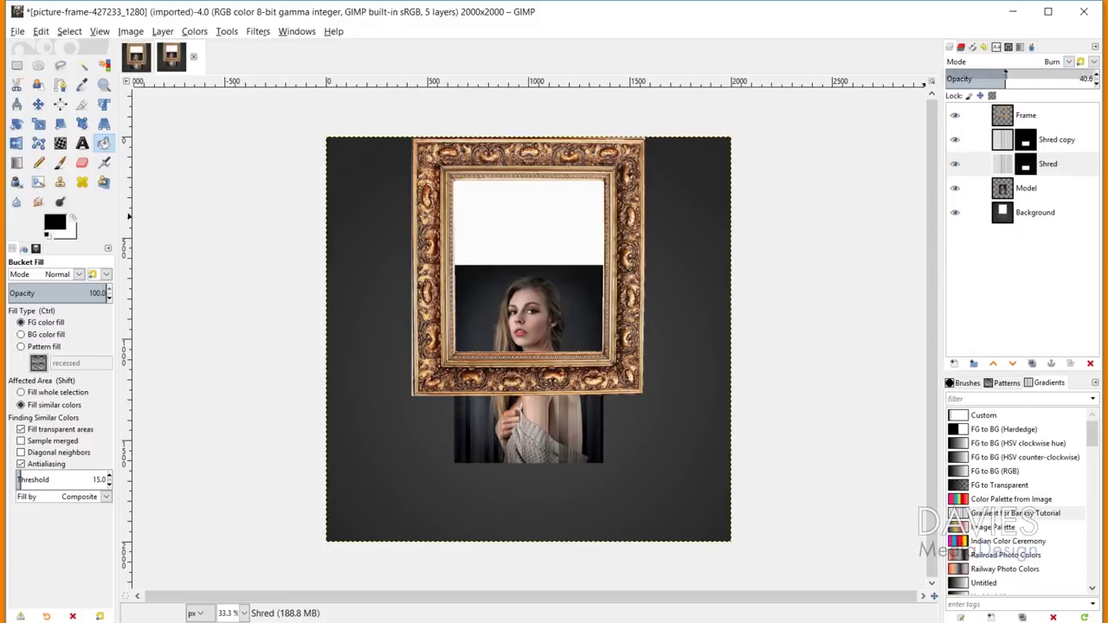
# - Raise the Shred copy layer's opacity to 66%
pyautogui.scroll(3, 520, 450)
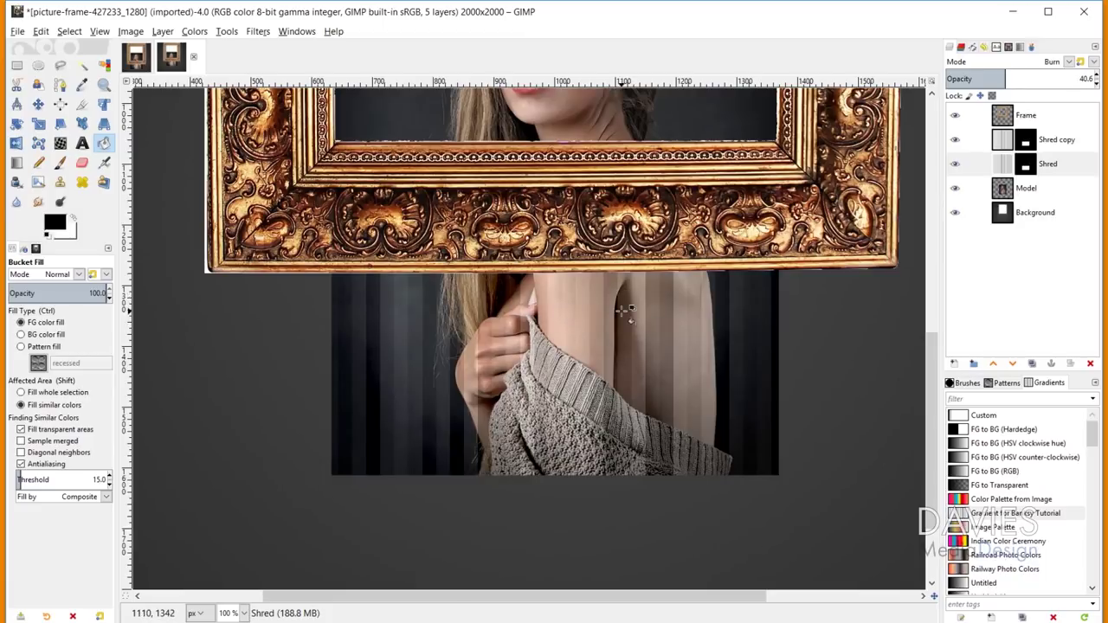
pyautogui.click(1007, 142)
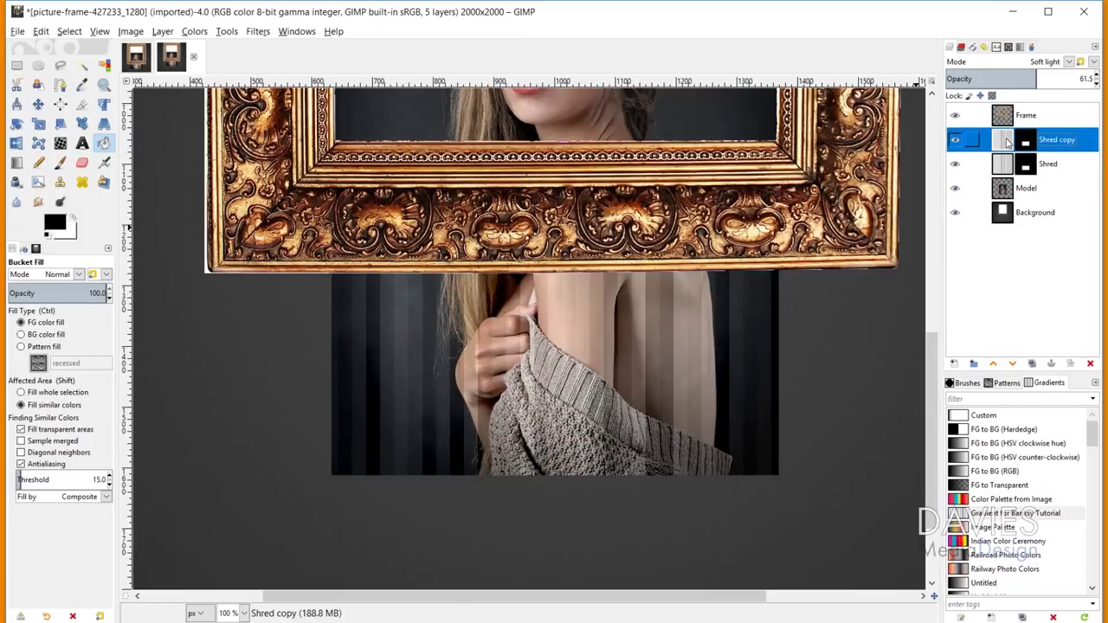
pyautogui.click(1036, 76)
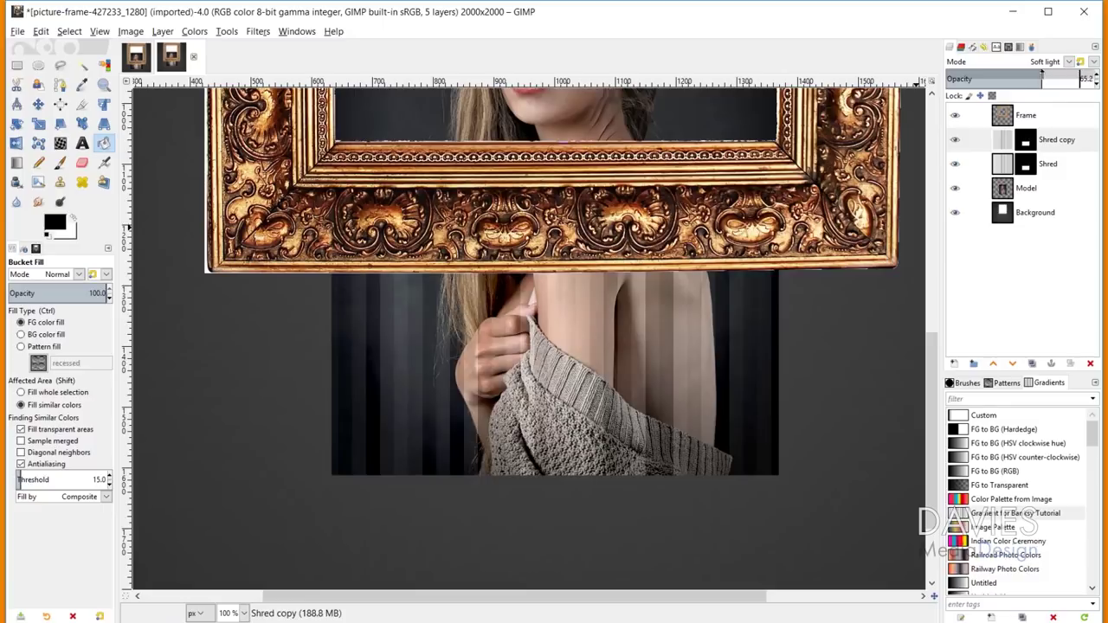
# - Compare the stripe shading with the Shred copy layer and the Shred layer each hidden and shown
pyautogui.click(954, 142)
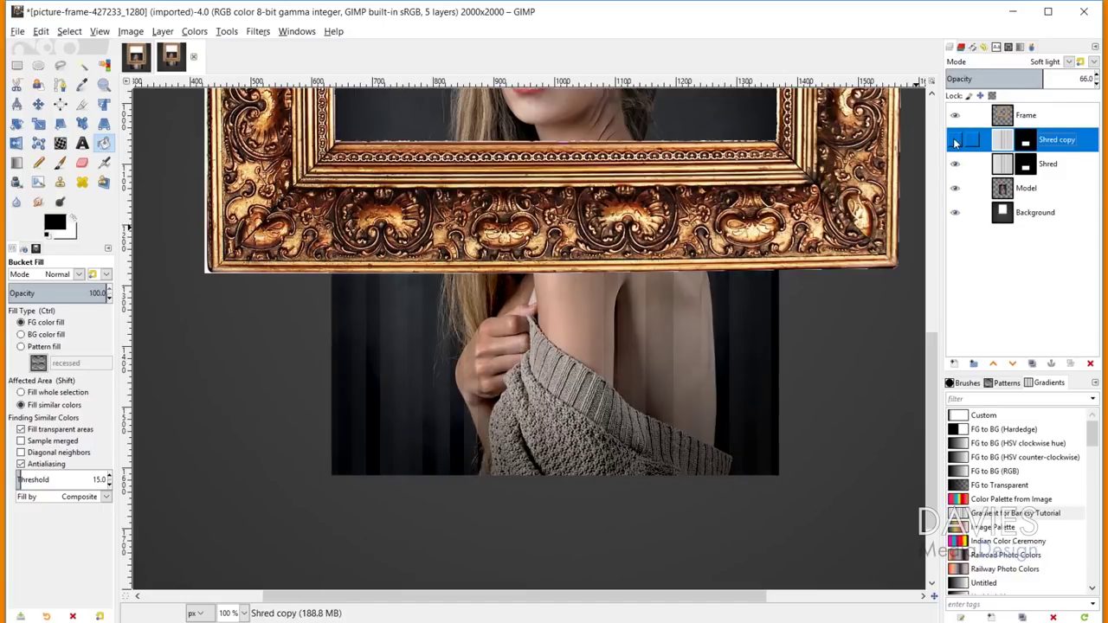
pyautogui.click(1004, 164)
pyautogui.click(968, 145)
pyautogui.click(954, 141)
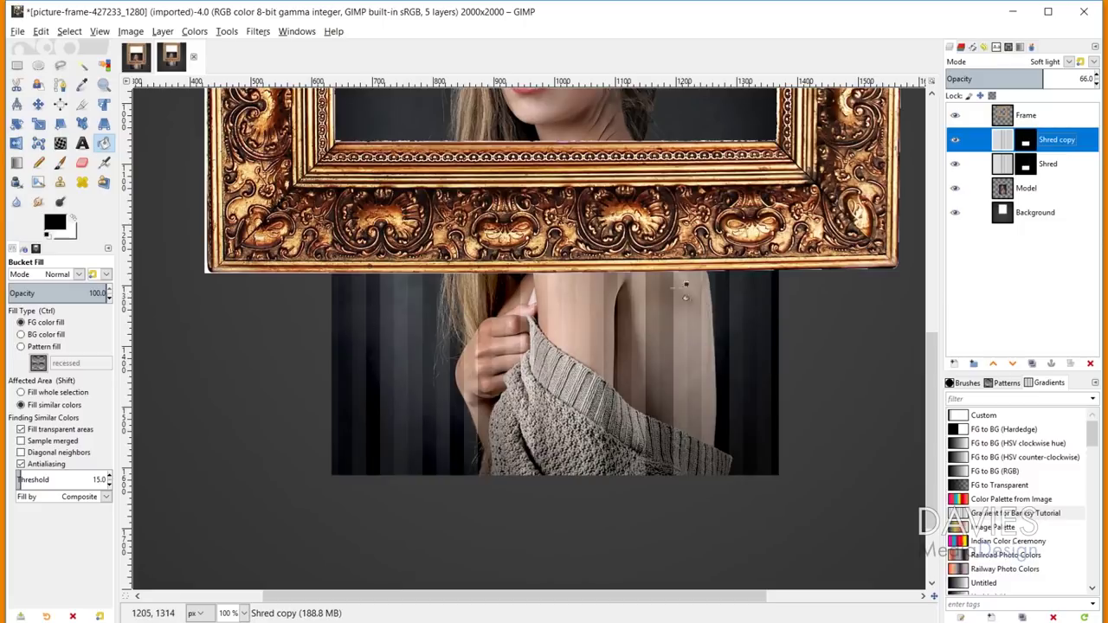
pyautogui.click(959, 166)
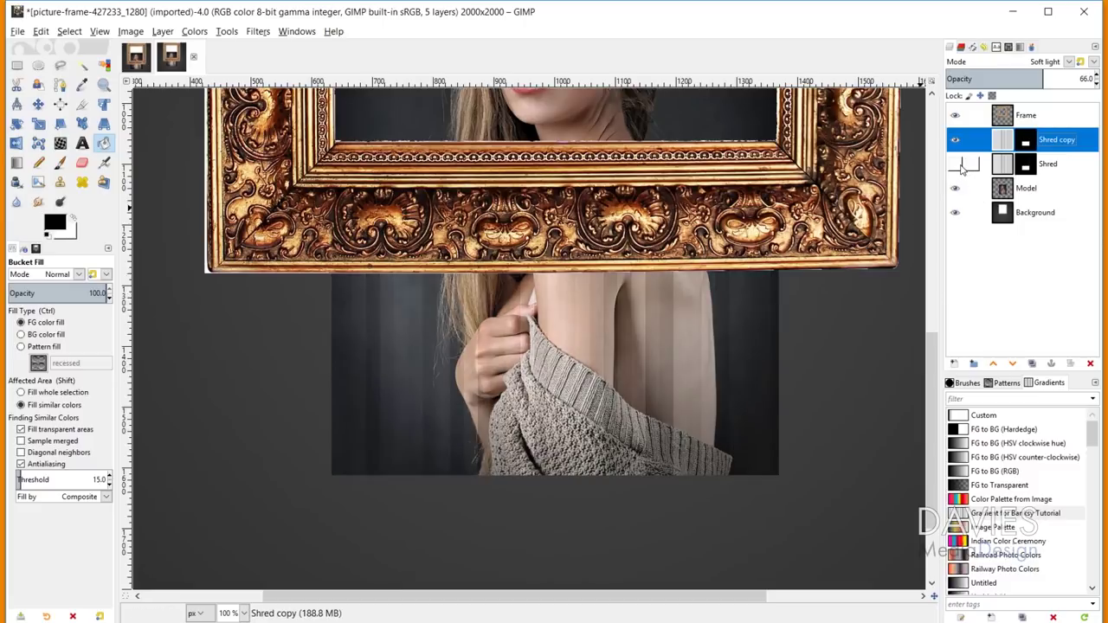
pyautogui.click(956, 164)
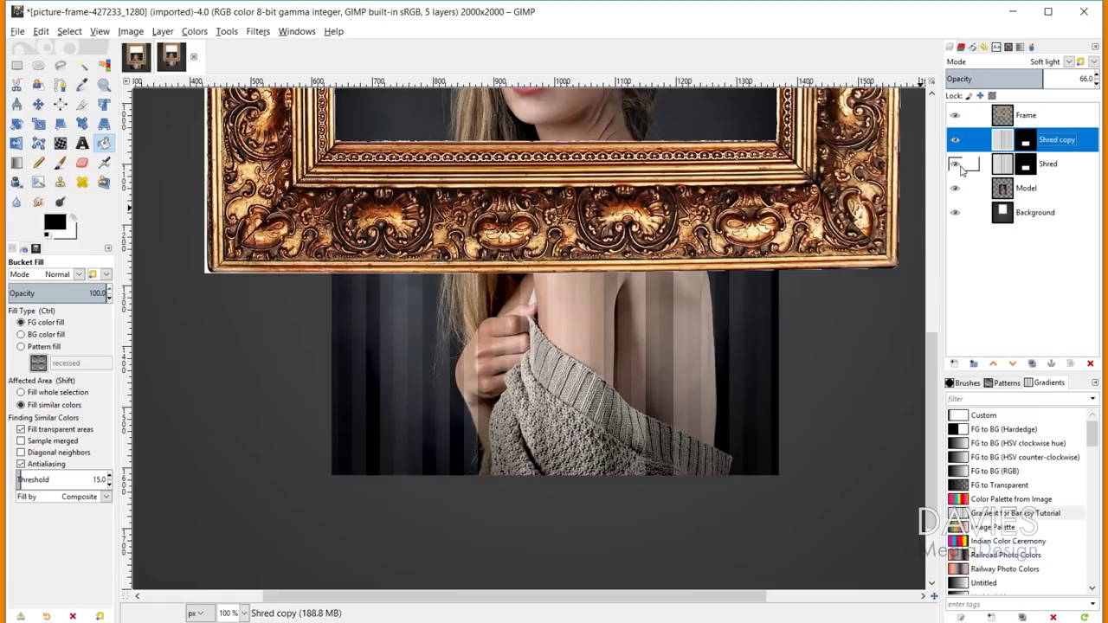
pyautogui.click(955, 166)
pyautogui.click(955, 165)
# - Create a layer group below the Frame layer and name it "Shred Effect"
pyautogui.click(974, 365)
pyautogui.doubleClick(1047, 143)
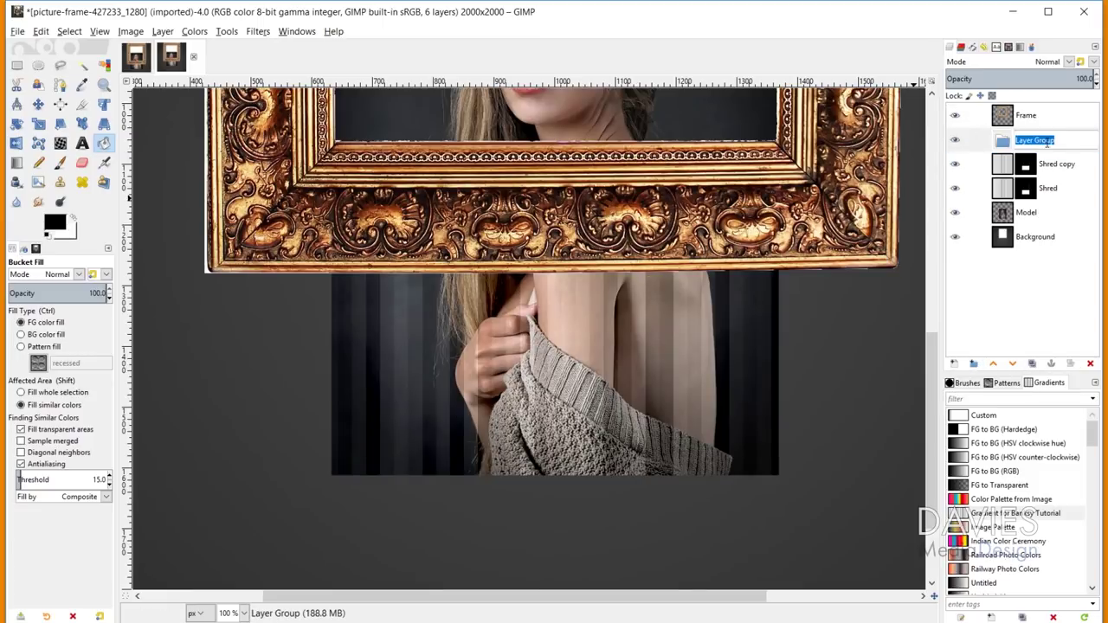
pyautogui.write('Shre')
pyautogui.press('Return')
# - Move the Shred copy, Shred and Model layers into the Shred Effect group, keeping their stacking order
pyautogui.moveTo(1051, 164); pyautogui.dragTo(1008, 147)
pyautogui.moveTo(1047, 188)
pyautogui.mouseDown()
pyautogui.moveTo(1051, 168)
pyautogui.moveTo(1012, 153)
pyautogui.mouseUp()
pyautogui.moveTo(1011, 219)
pyautogui.mouseDown()
pyautogui.moveTo(1012, 173)
pyautogui.moveTo(1021, 208)
pyautogui.mouseUp()
# - Add a layer mask initialized to White (full opacity) to the Shred Effect group
pyautogui.click(1013, 143)
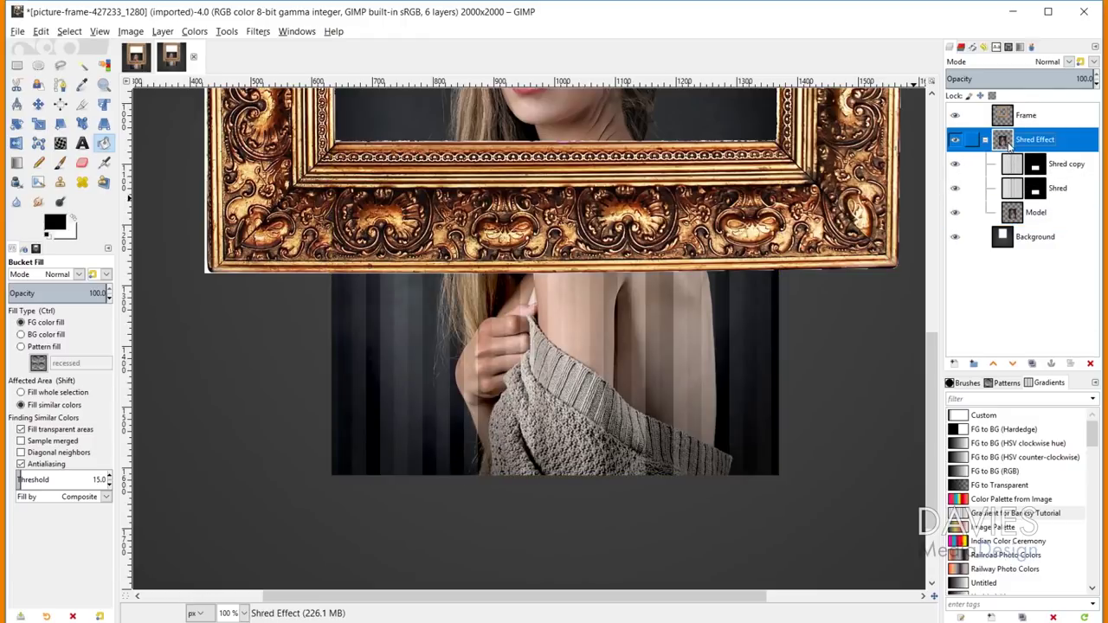
pyautogui.rightClick(1009, 147)
pyautogui.click(945, 399)
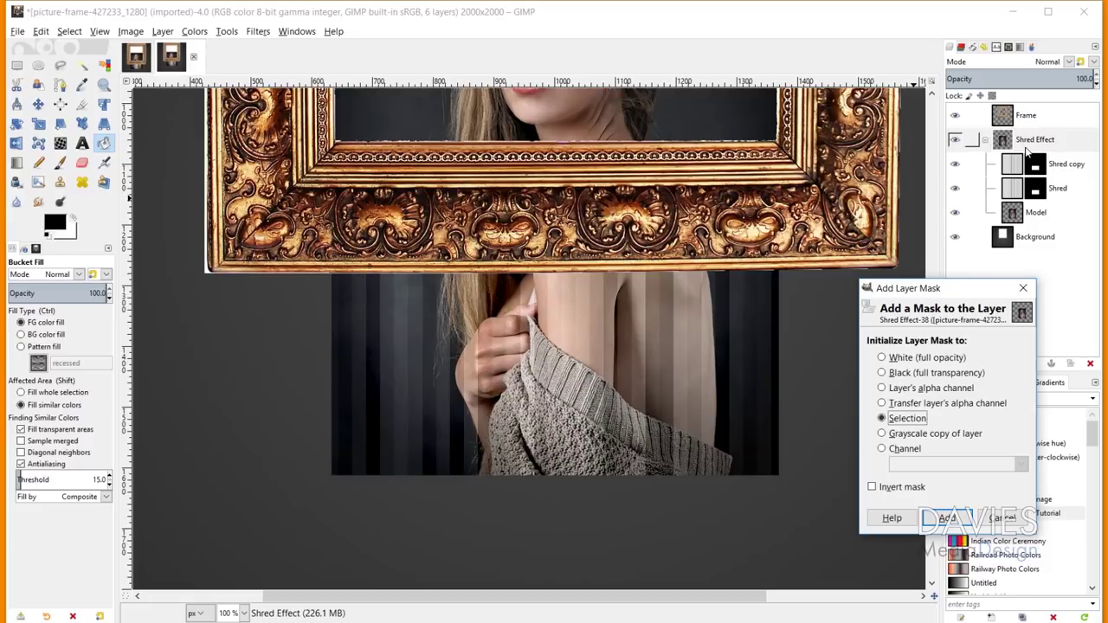
pyautogui.click(882, 359)
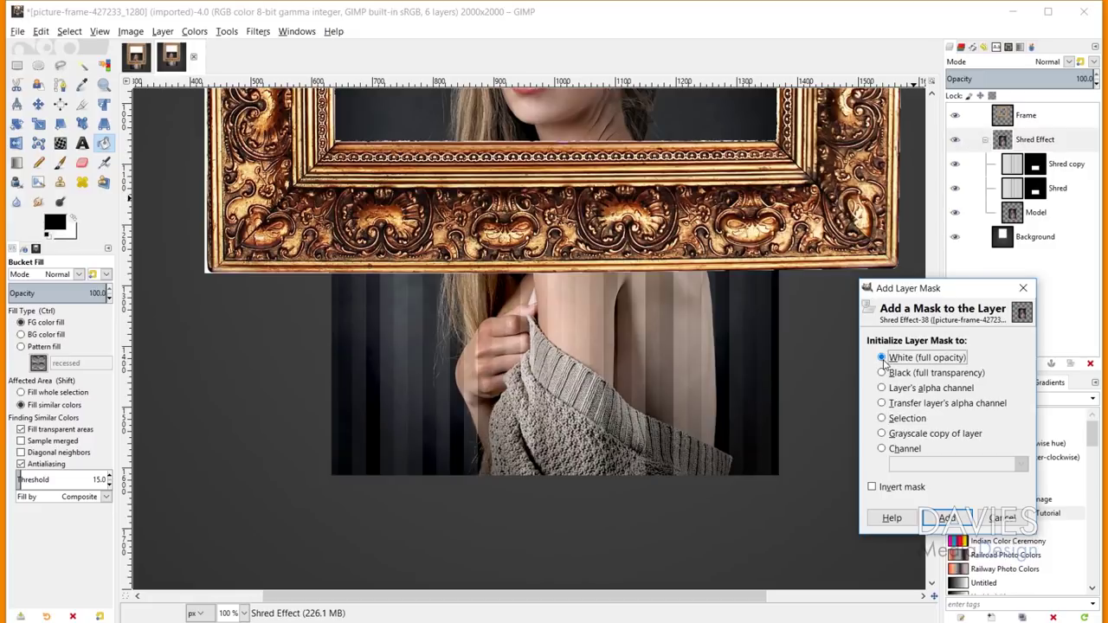
pyautogui.click(947, 517)
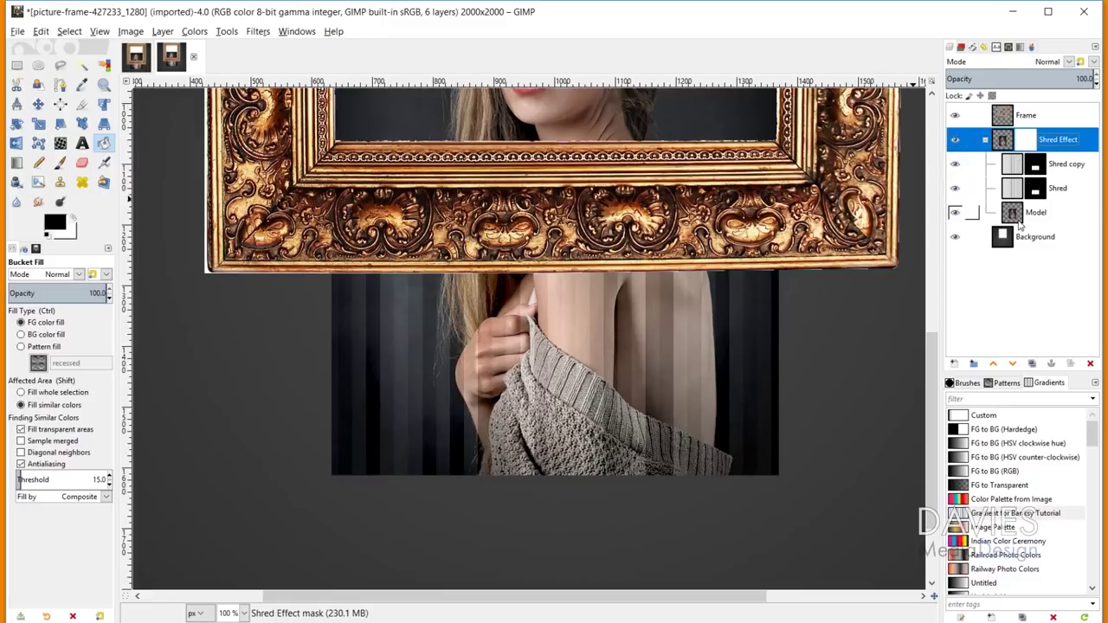
# - Draw a jagged path with many closely spaced anchors along the portrait's bottom edge, from its left side to near its right side
pyautogui.click(62, 87)
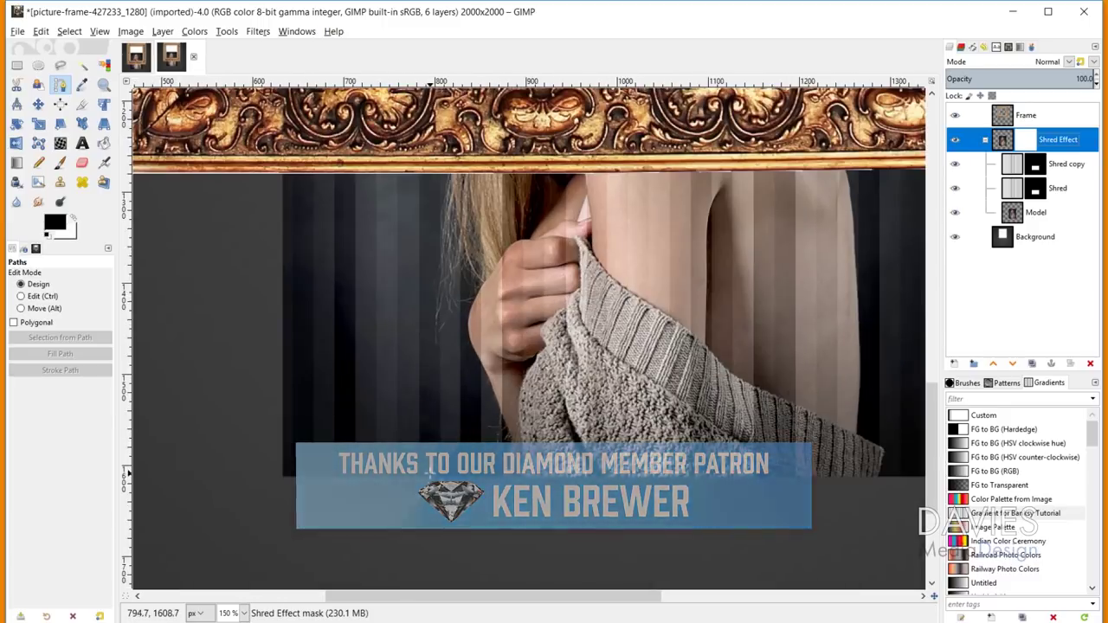
pyautogui.keyDown('ctrl'); pyautogui.scroll(1, 407, 470); pyautogui.keyUp('ctrl')
pyautogui.moveTo(500, 596); pyautogui.dragTo(545, 600)
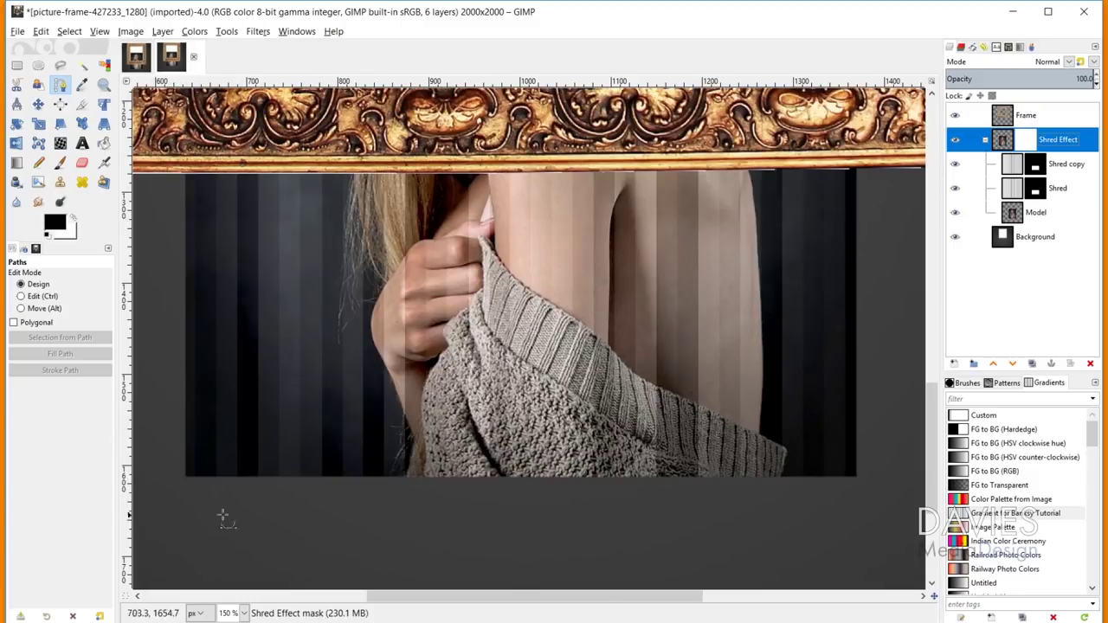
pyautogui.click(179, 476)
pyautogui.moveTo(217, 468); pyautogui.dragTo(248, 470)
pyautogui.click(251, 471)
pyautogui.click(273, 466)
pyautogui.click(312, 474)
pyautogui.click(343, 468)
pyautogui.click(361, 468)
pyautogui.click(370, 473)
pyautogui.click(395, 475)
pyautogui.click(424, 469)
pyautogui.click(448, 469)
pyautogui.click(468, 473)
pyautogui.click(479, 473)
pyautogui.click(488, 468)
pyautogui.click(517, 470)
pyautogui.click(553, 468)
pyautogui.click(604, 472)
pyautogui.click(646, 467)
pyautogui.click(672, 470)
pyautogui.click(721, 465)
pyautogui.click(756, 472)
pyautogui.click(789, 466)
pyautogui.click(803, 466)
pyautogui.click(815, 469)
pyautogui.click(837, 472)
pyautogui.click(845, 466)
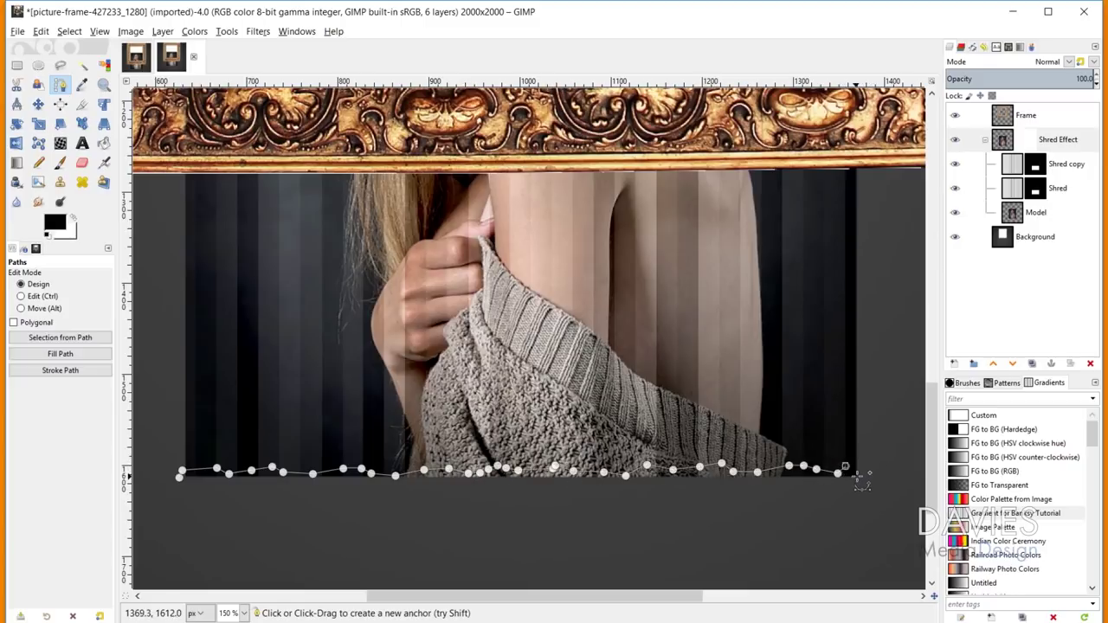
# - Extend the path past the portrait's lower right corner, route it back beneath the portrait, and close it at the starting anchor
pyautogui.click(859, 475)
pyautogui.click(879, 477)
pyautogui.moveTo(880, 477); pyautogui.dragTo(879, 505)
pyautogui.click(577, 522)
pyautogui.click(178, 519)
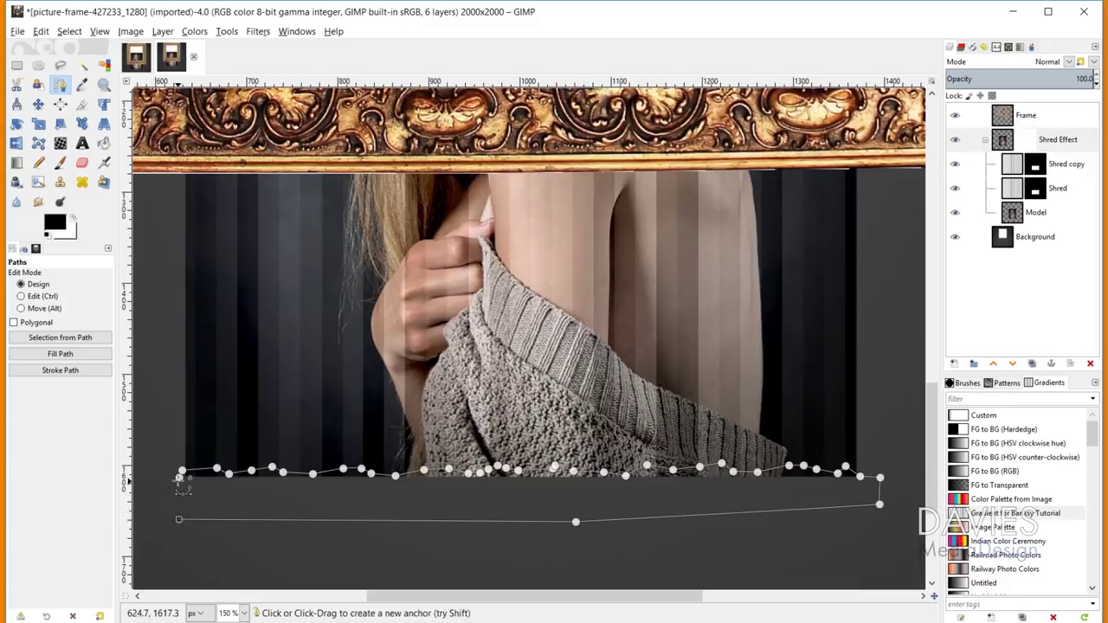
pyautogui.press('ctrl')
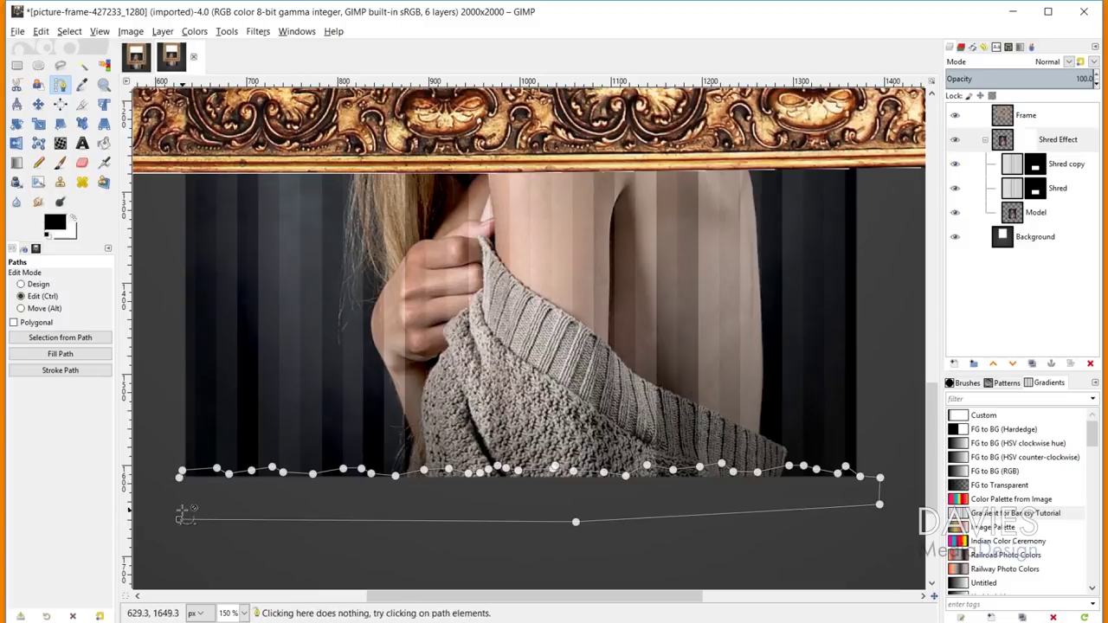
pyautogui.keyDown('ctrl'); pyautogui.click(180, 477); pyautogui.keyUp('ctrl')
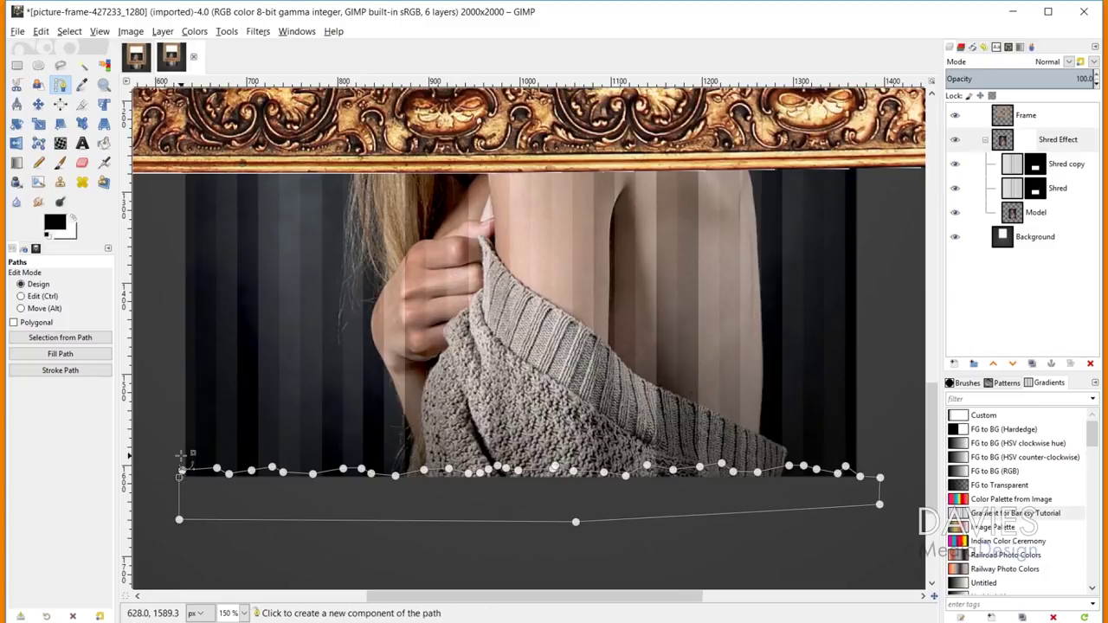
# - Fill the closed path with solid black (000000) on the Shred Effect mask, with antialiasing, to give the portrait a ragged bottom edge
pyautogui.click(58, 223)
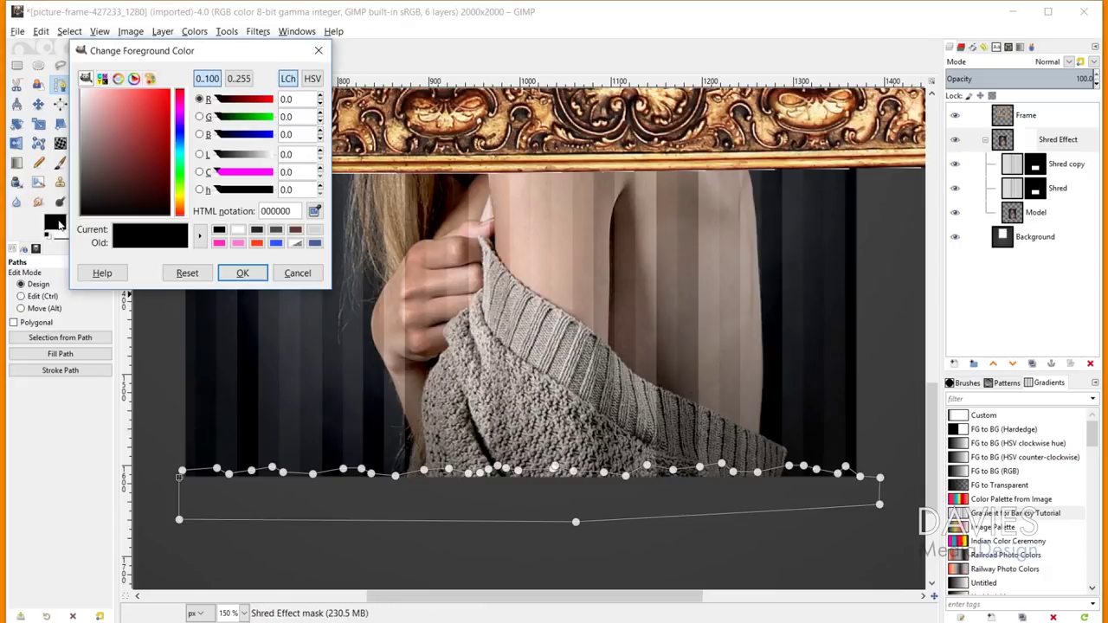
pyautogui.click(242, 273)
pyautogui.click(85, 361)
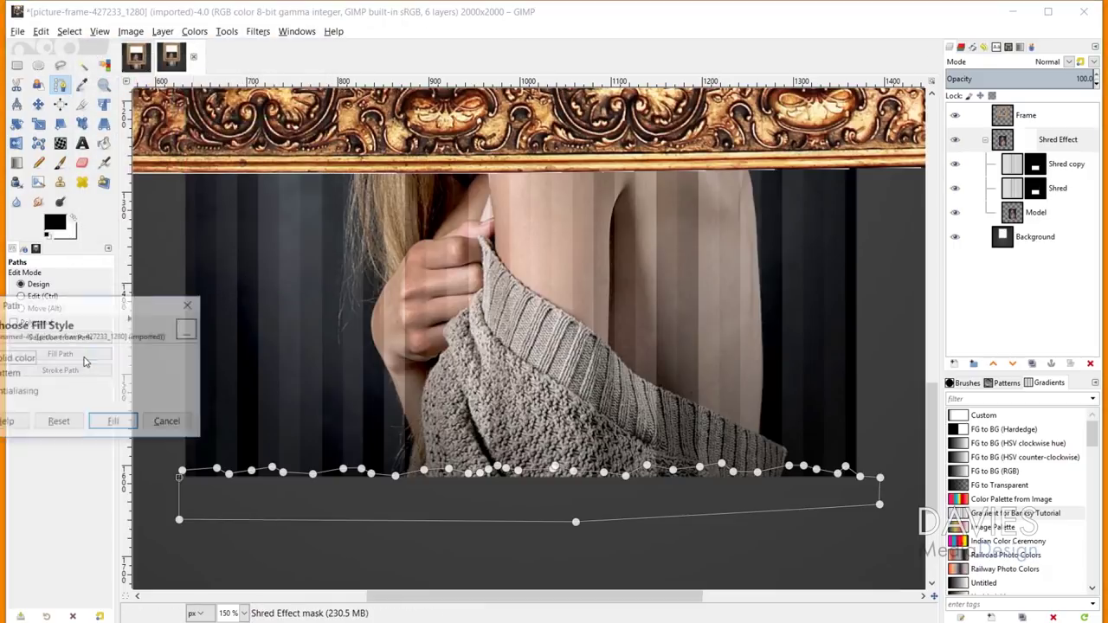
pyautogui.moveTo(45, 313); pyautogui.dragTo(145, 274)
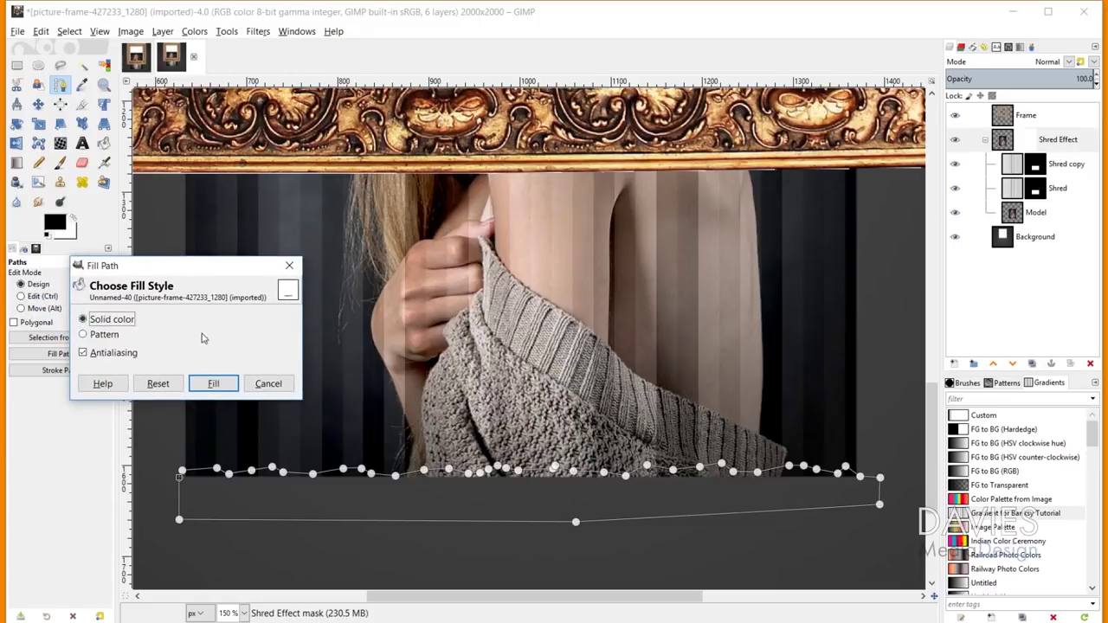
pyautogui.click(216, 384)
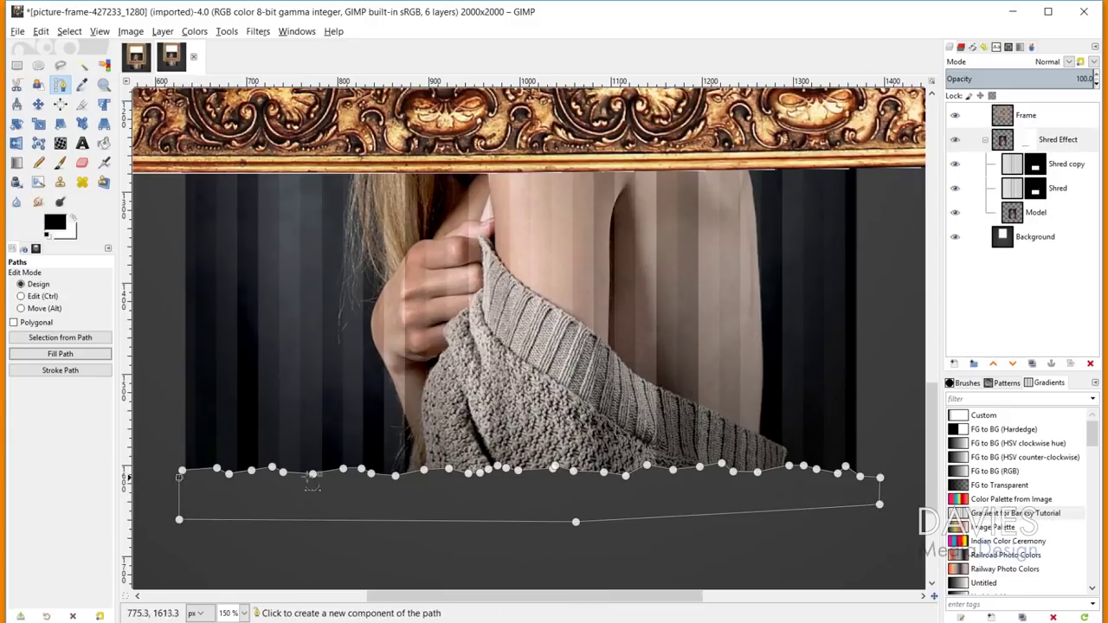
pyautogui.click(38, 104)
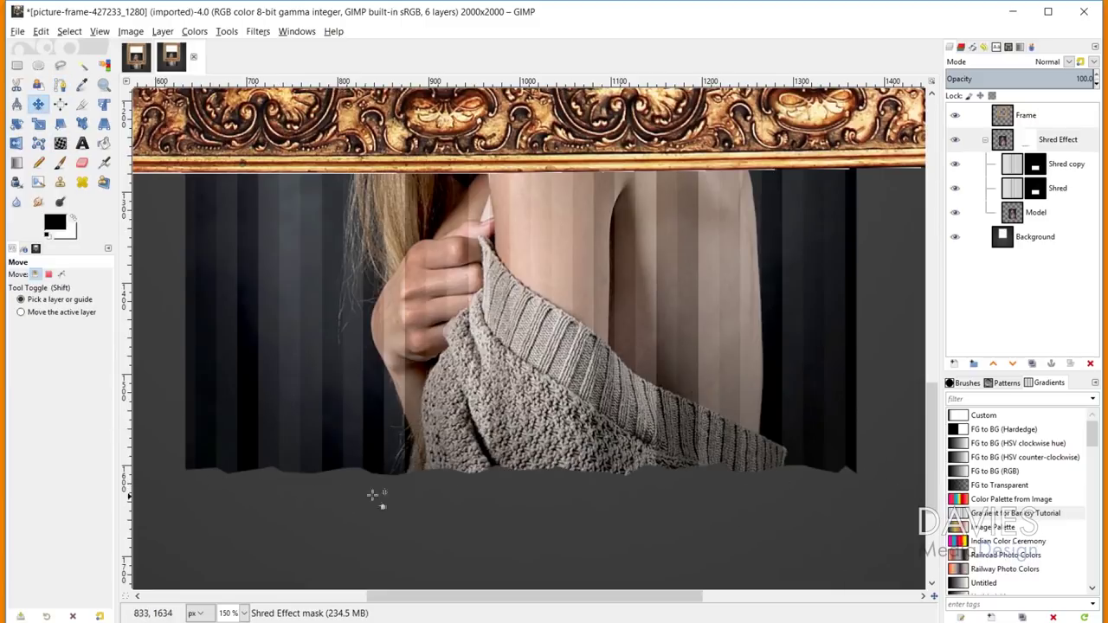
pyautogui.press('1')
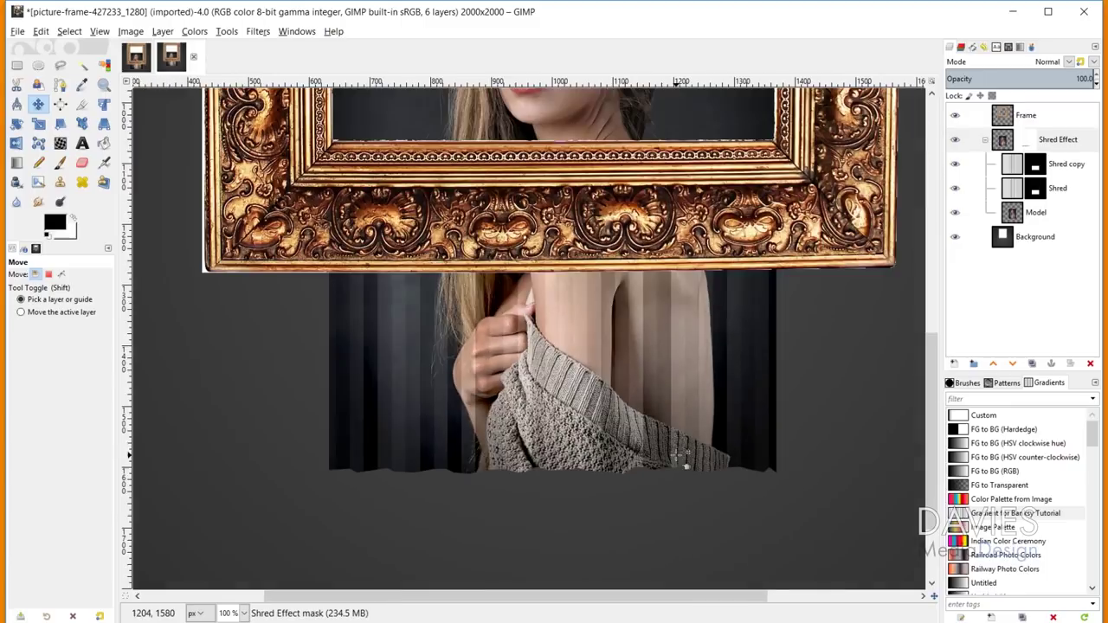
# - Draw a closed sliver-thin triangular path about 250 px tall along a strip boundary near the portrait's left edge, ending below the ragged edge
pyautogui.click(60, 84)
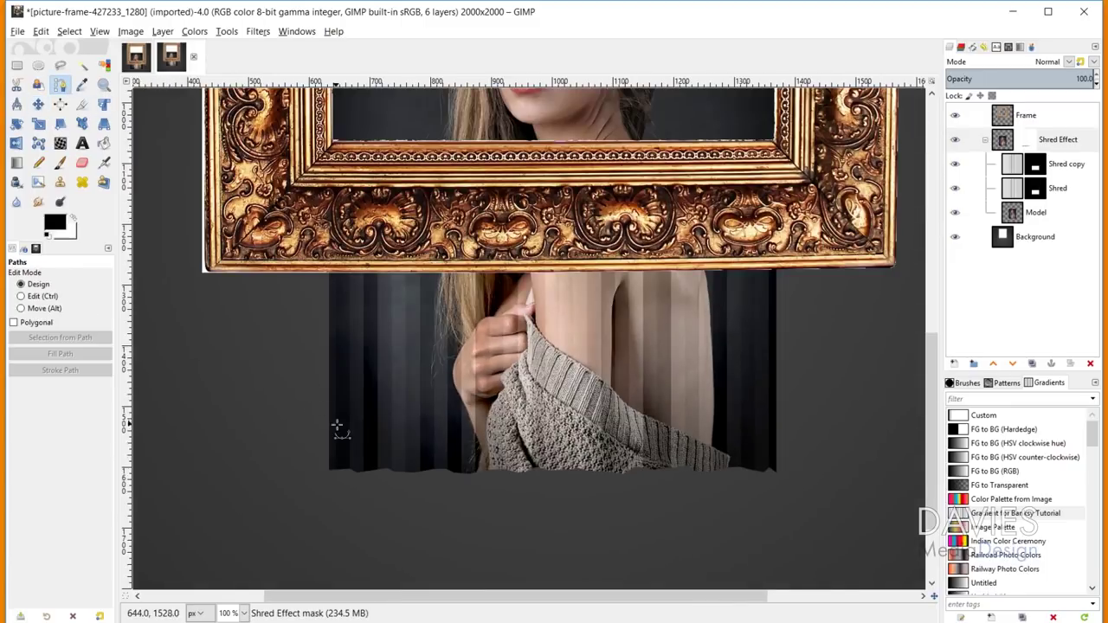
pyautogui.scroll(3, 333, 423)
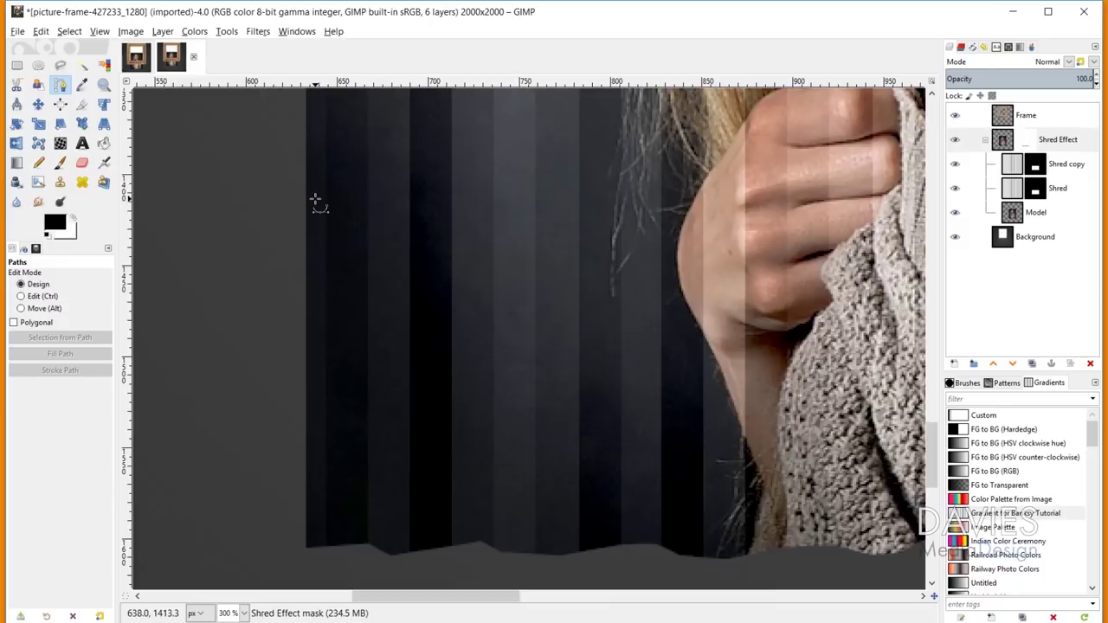
pyautogui.click(367, 110)
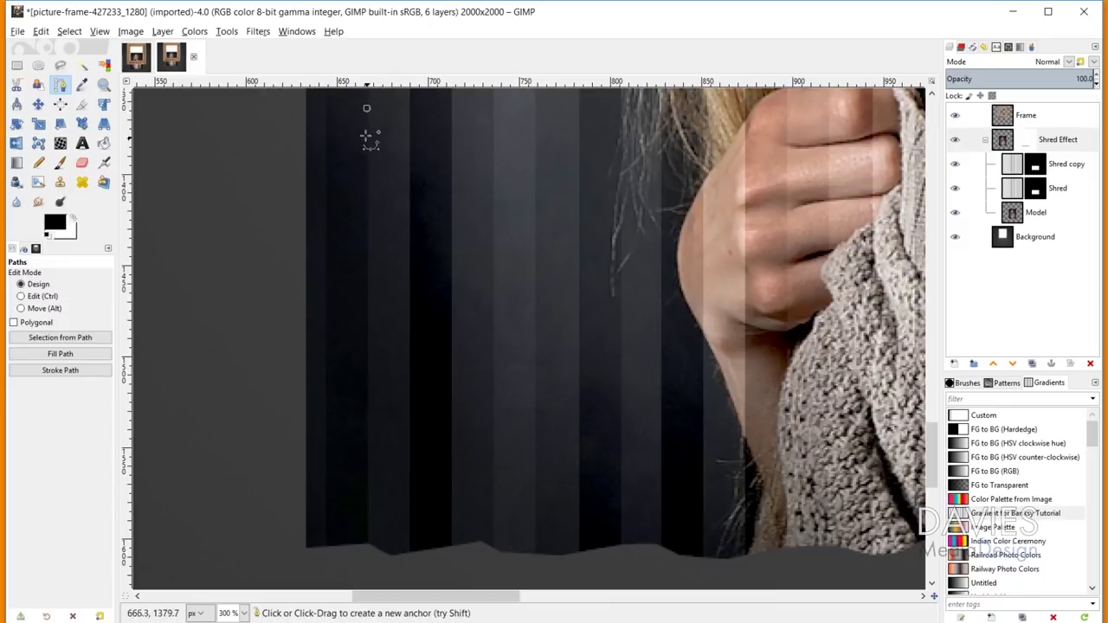
pyautogui.scroll(-2, 378, 181)
pyautogui.scroll(2, 373, 199)
pyautogui.click(366, 572)
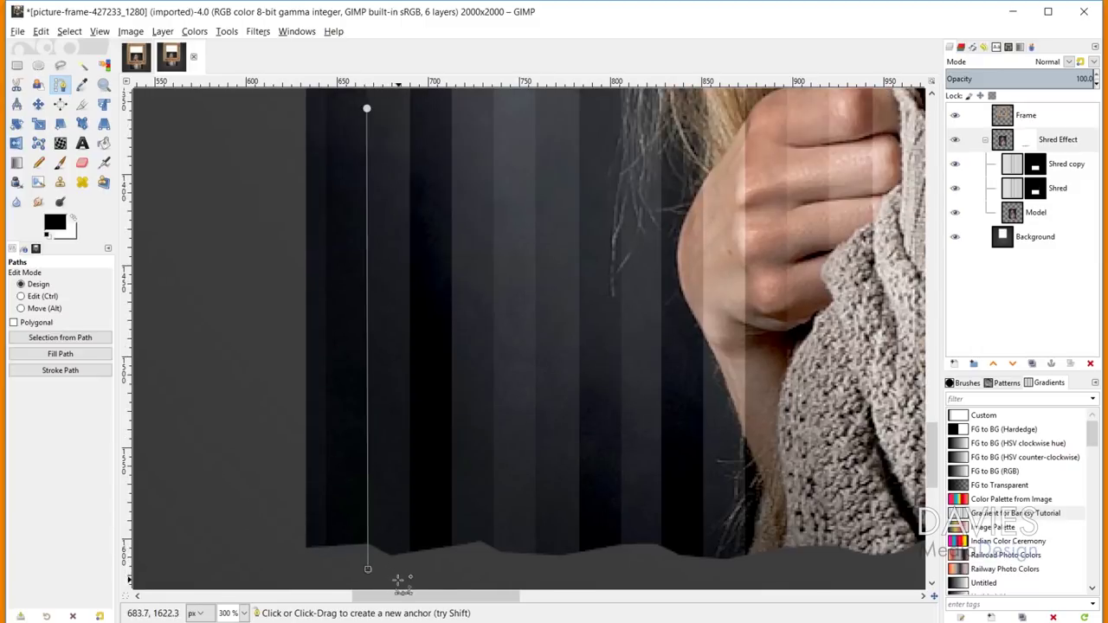
pyautogui.moveTo(368, 568); pyautogui.dragTo(367, 562)
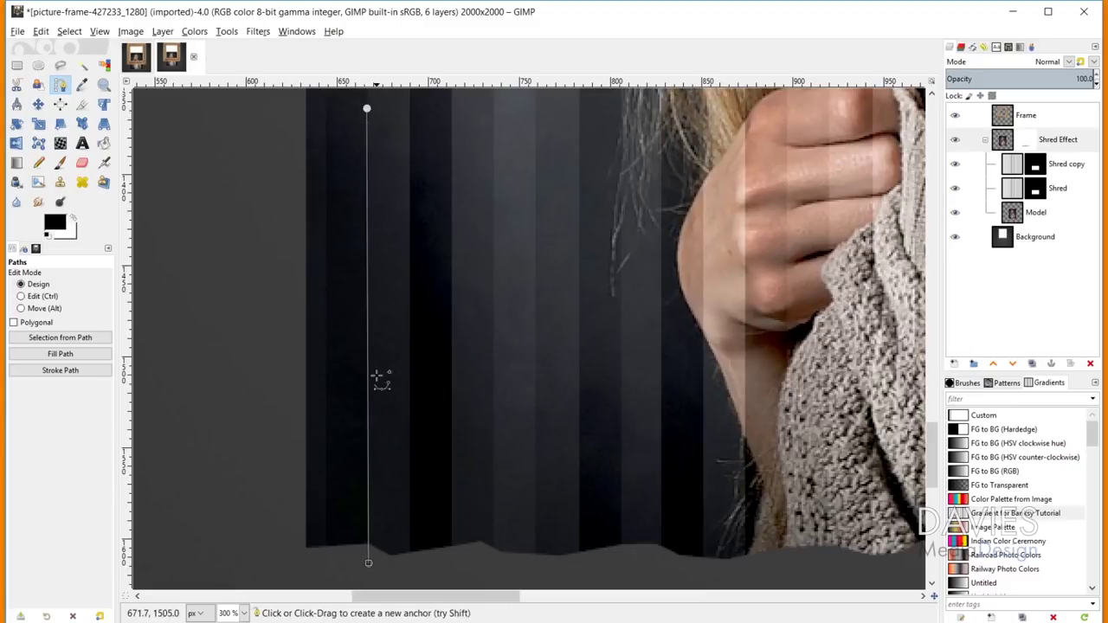
pyautogui.click(369, 563)
pyautogui.press('ctrl')
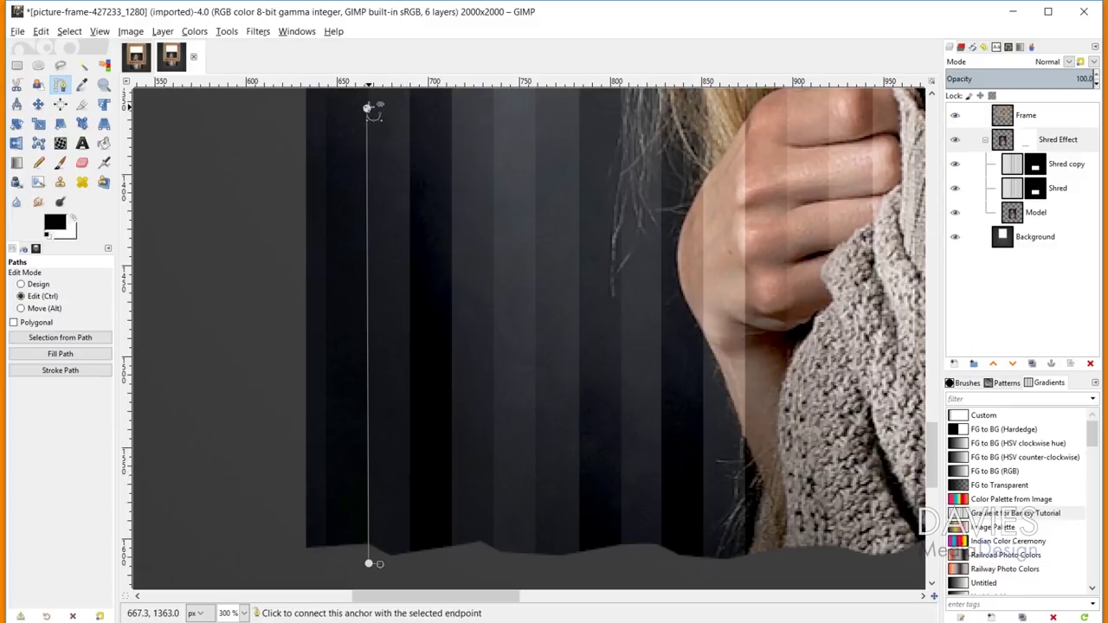
pyautogui.keyDown('ctrl'); pyautogui.click(367, 108); pyautogui.keyUp('ctrl')
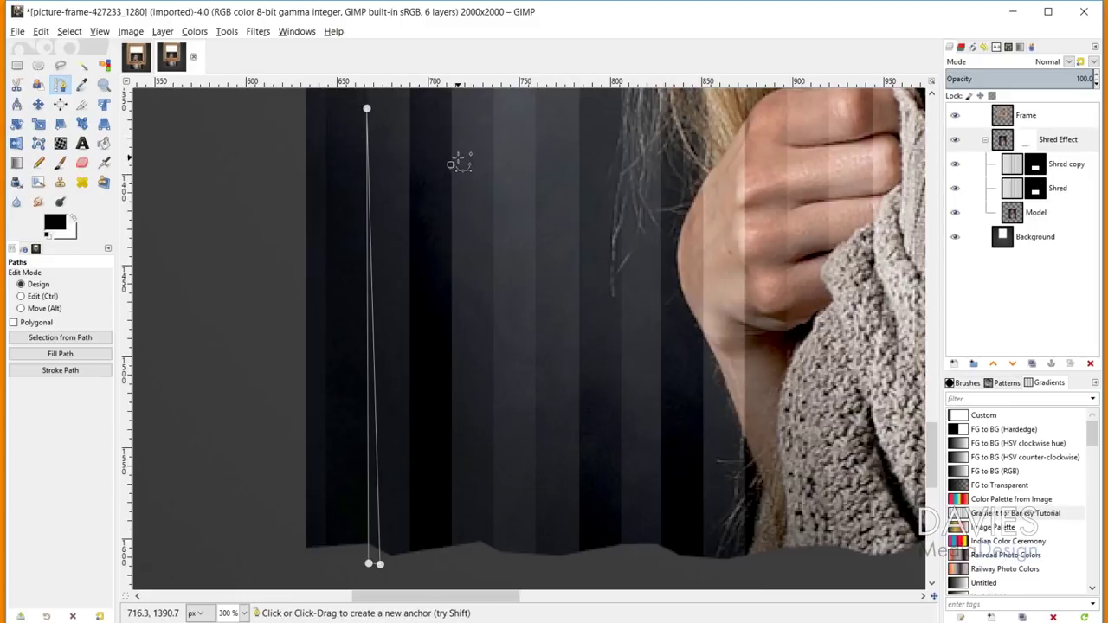
# - Add a second closed sliver about 220 px tall, two strips to the right, and narrow the first sliver's base
pyautogui.click(450, 564)
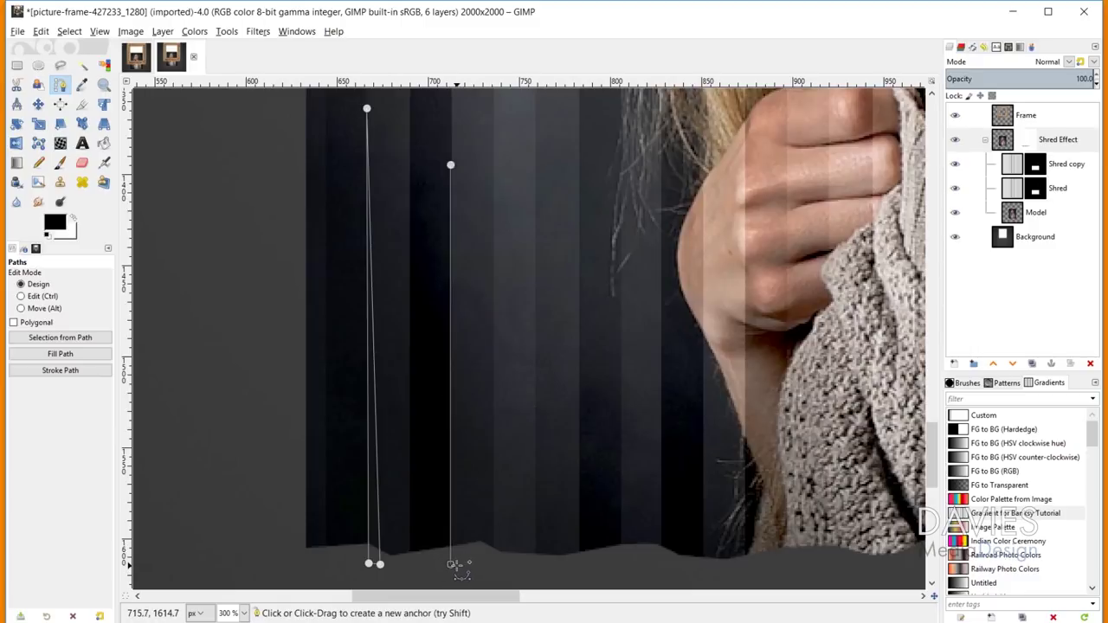
pyautogui.press('ctrl')
pyautogui.keyDown('ctrl'); pyautogui.click(450, 165); pyautogui.keyUp('ctrl')
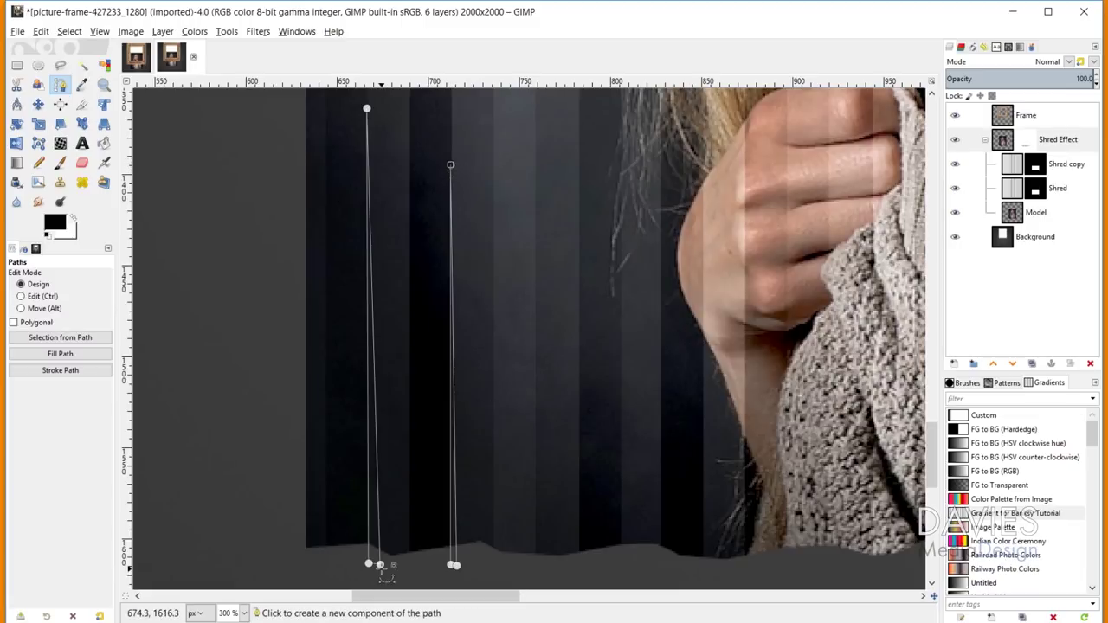
pyautogui.moveTo(380, 565); pyautogui.dragTo(373, 564)
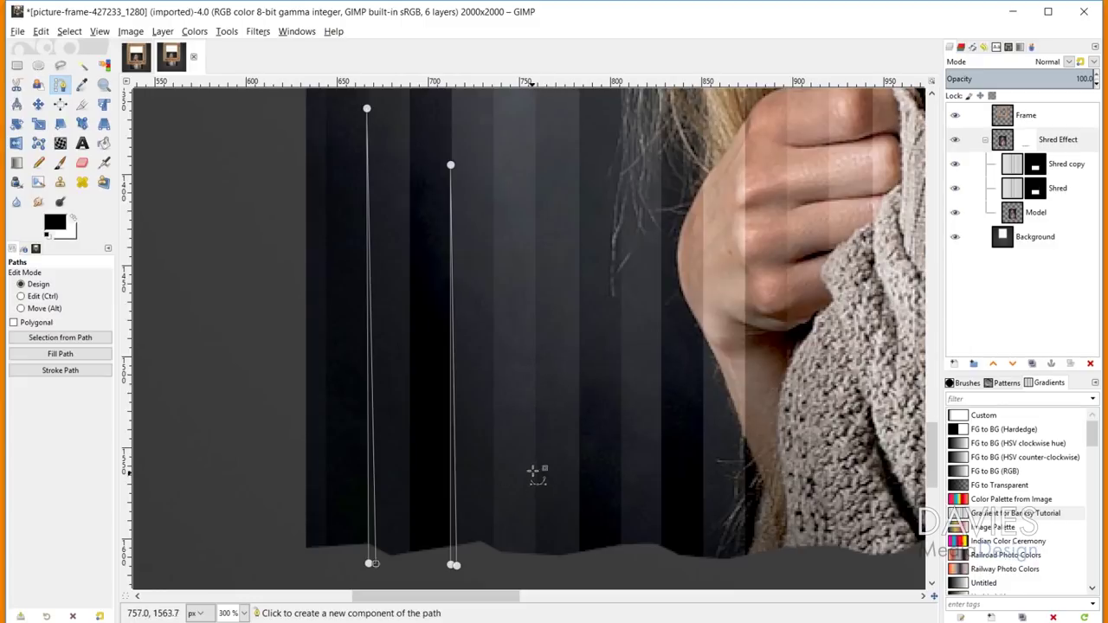
# - Add a closed sliver about 95 px tall on the next strip boundary to the right and narrow its base
pyautogui.keyDown('shift'); pyautogui.click(493, 391); pyautogui.keyUp('shift')
pyautogui.click(494, 564)
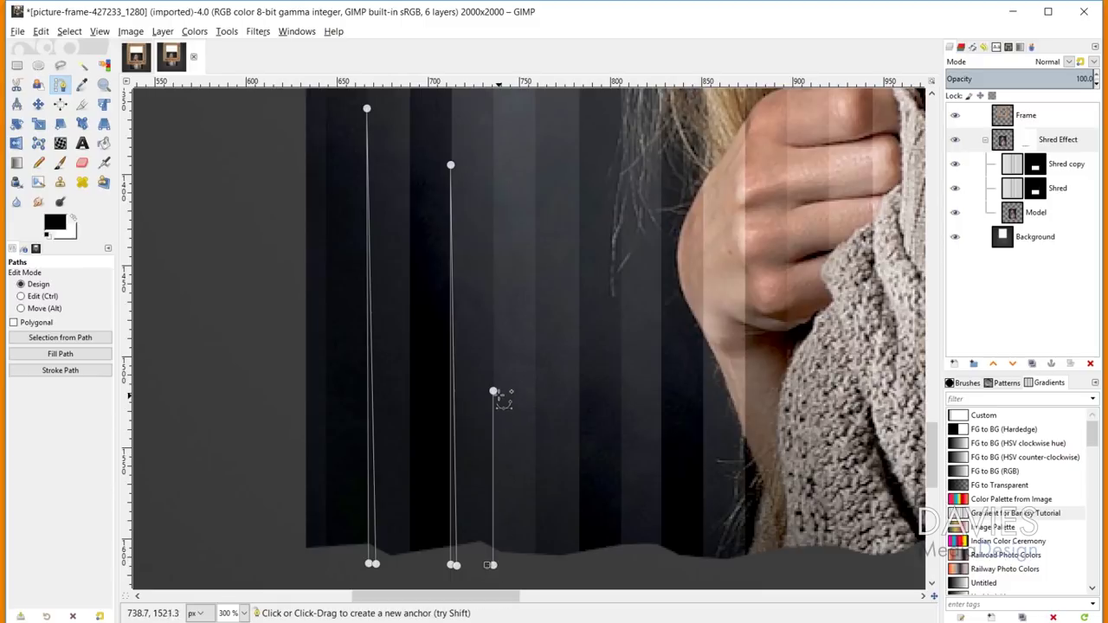
pyautogui.click(494, 391)
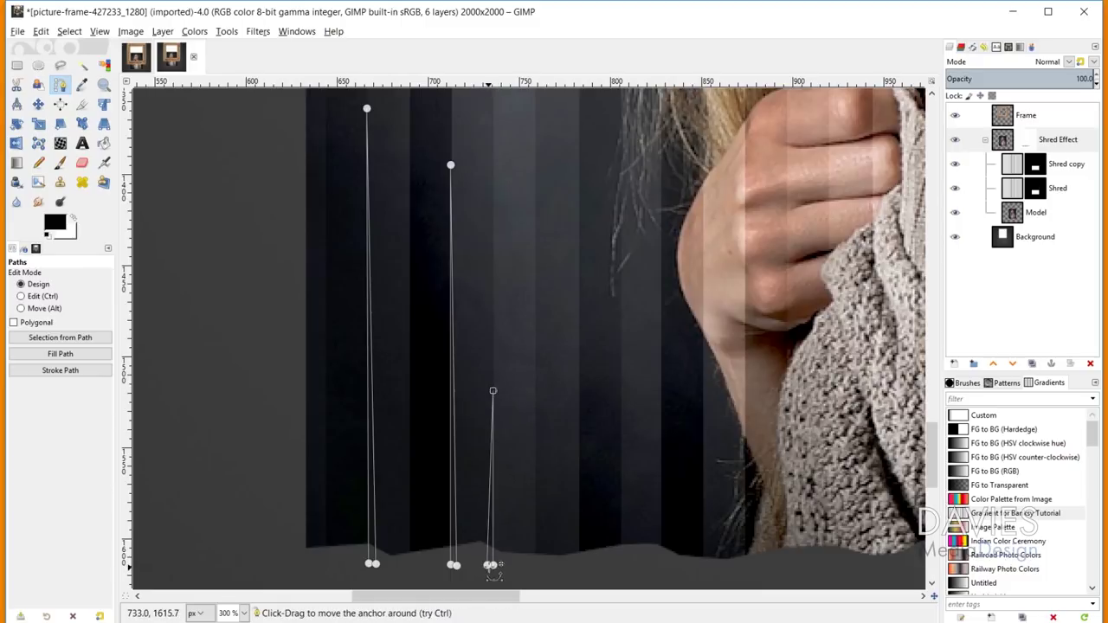
pyautogui.moveTo(492, 567); pyautogui.dragTo(495, 564)
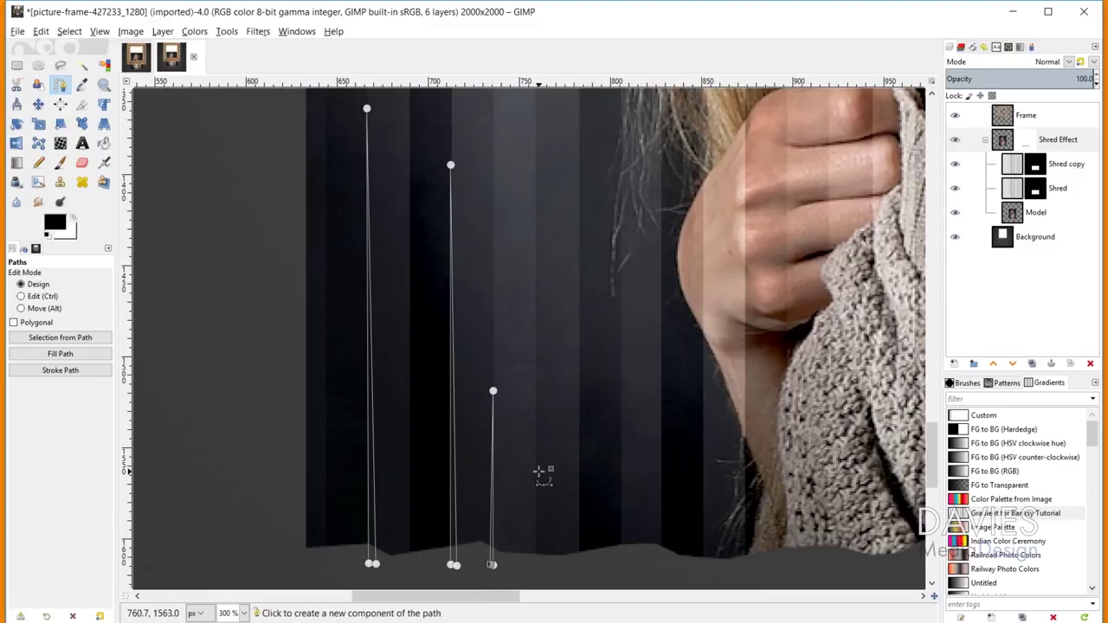
# - Add a short closed sliver about 27 px tall on the following strip boundary, crossing the portrait's ragged bottom edge
pyautogui.click(534, 516)
pyautogui.click(535, 565)
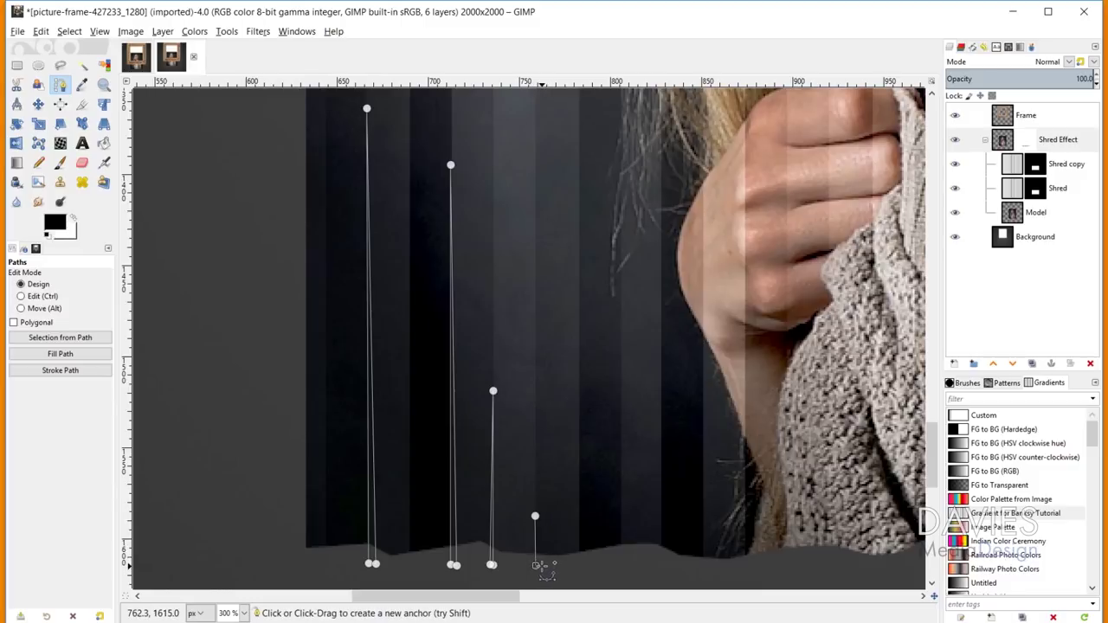
pyautogui.click(537, 518)
pyautogui.scroll(-5, 543, 317)
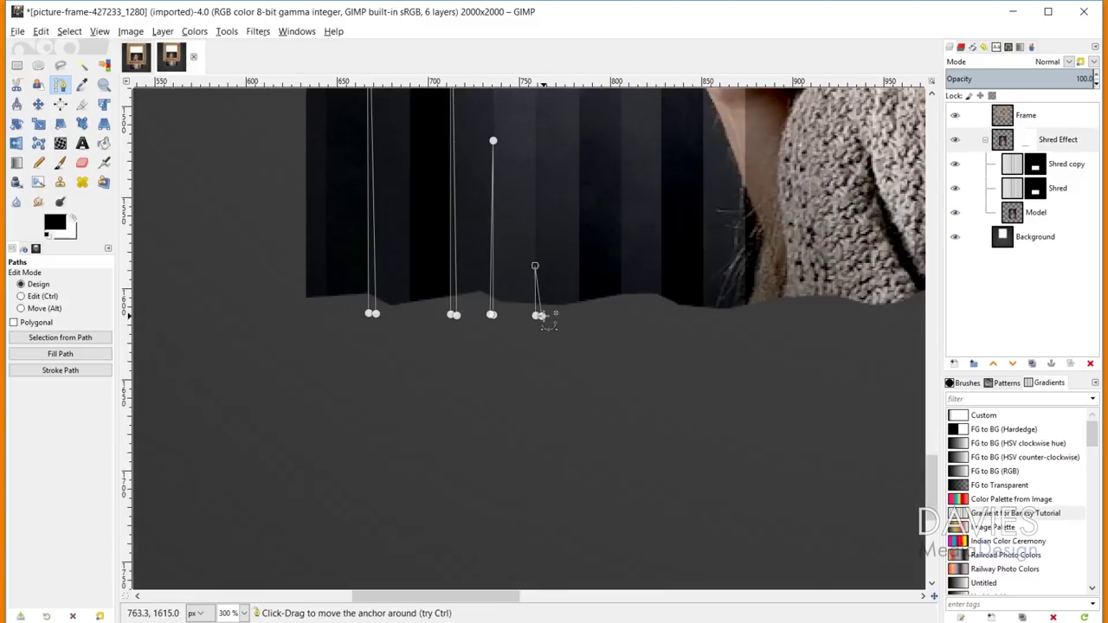
pyautogui.scroll(5, 554, 318)
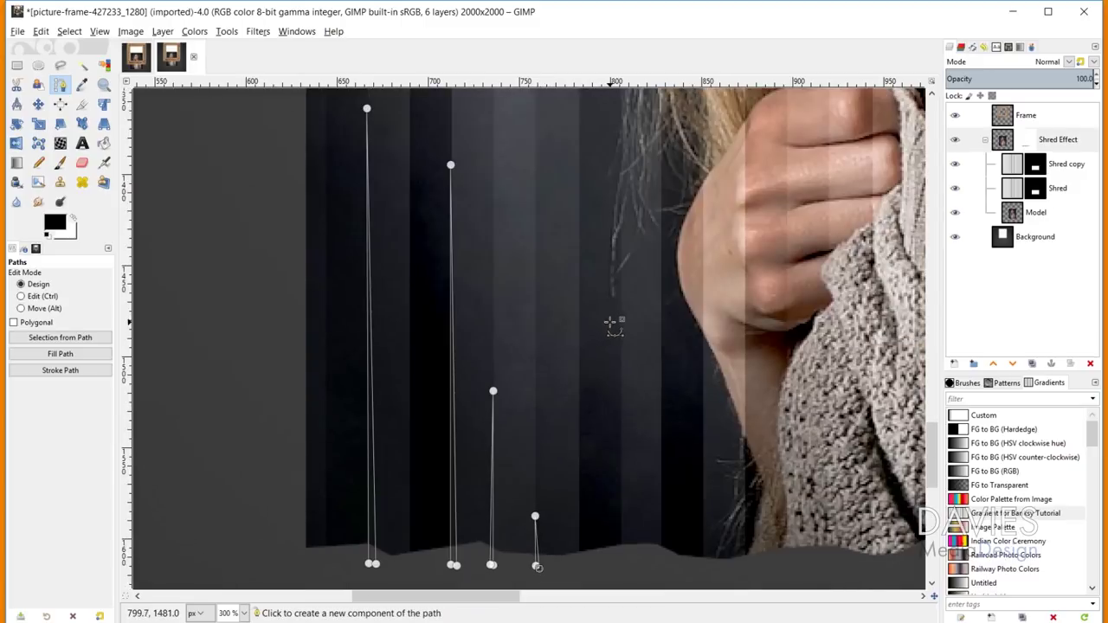
# - Add a tall closed sliver on the next strip boundary, running from just under the frame to below the ragged edge
pyautogui.scroll(3, 610, 322)
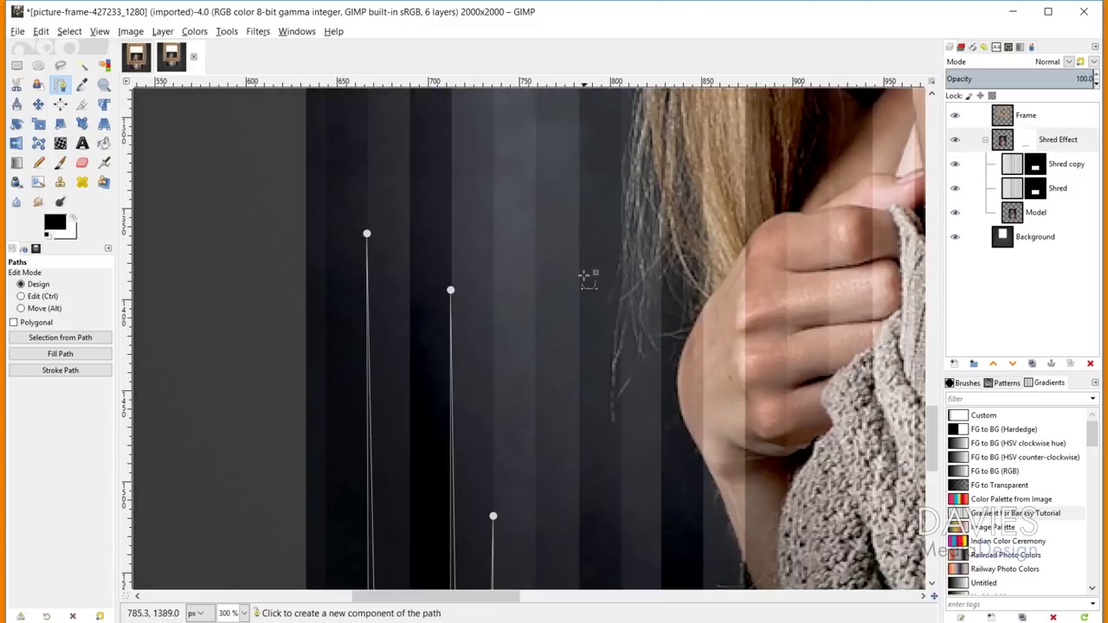
pyautogui.click(579, 111)
pyautogui.scroll(-5, 588, 389)
pyautogui.click(581, 455)
pyautogui.scroll(7, 597, 398)
pyautogui.scroll(-7, 610, 363)
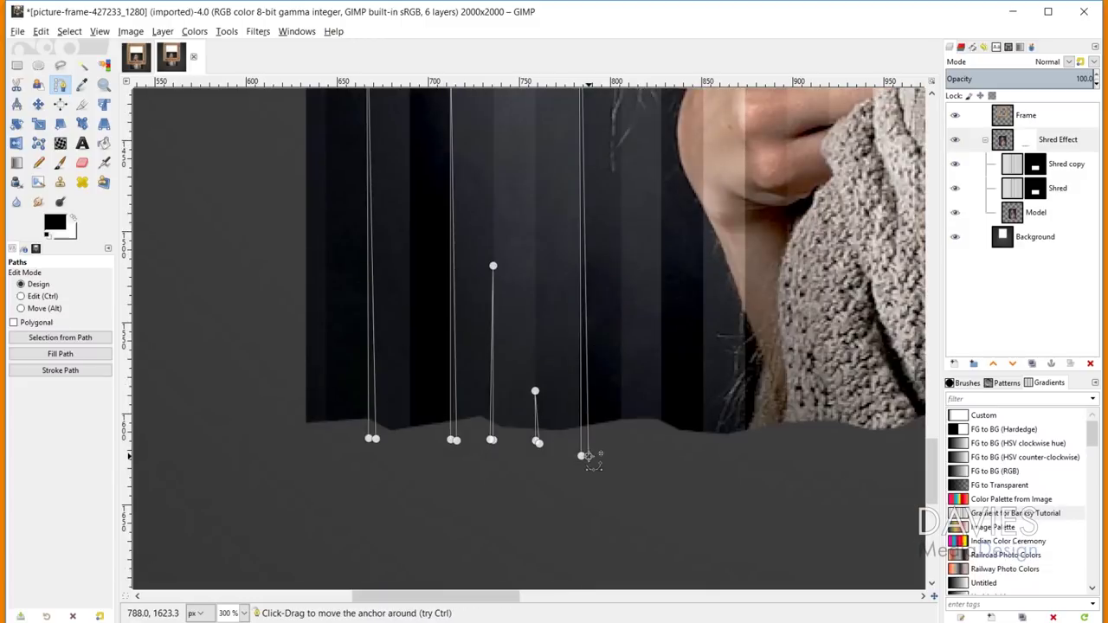
# - Add two tall closed slivers along strip boundaries through the woman's hand, extending below the portrait's ragged edge
pyautogui.keyDown('ctrl'); pyautogui.scroll(-1, 749, 427); pyautogui.keyUp('ctrl')
pyautogui.scroll(3, 705, 389)
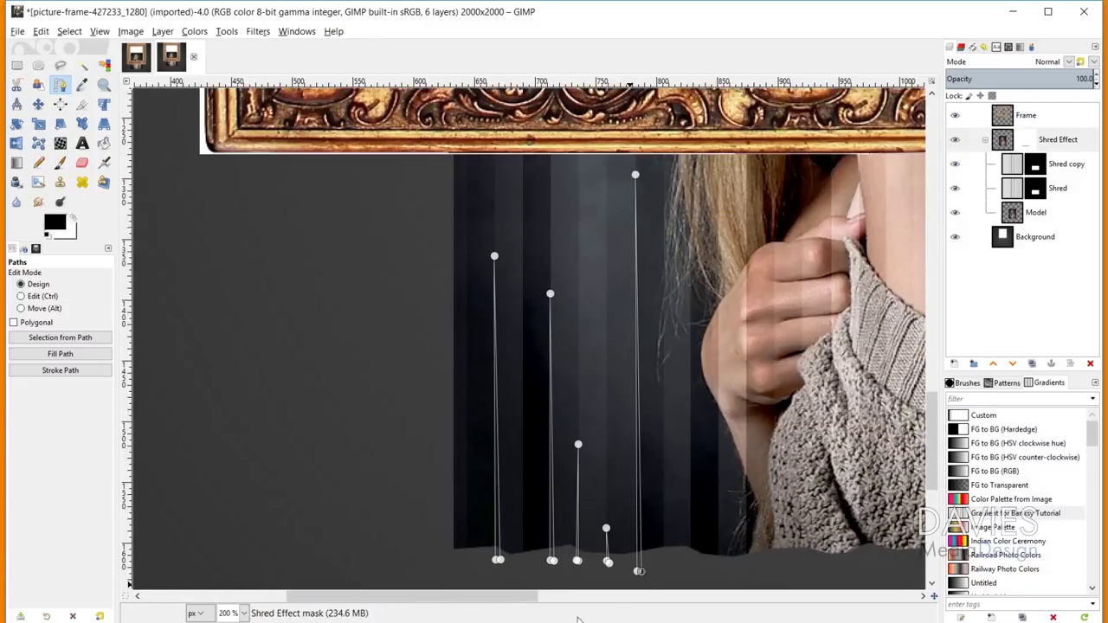
pyautogui.hscroll(5, 523, 597)
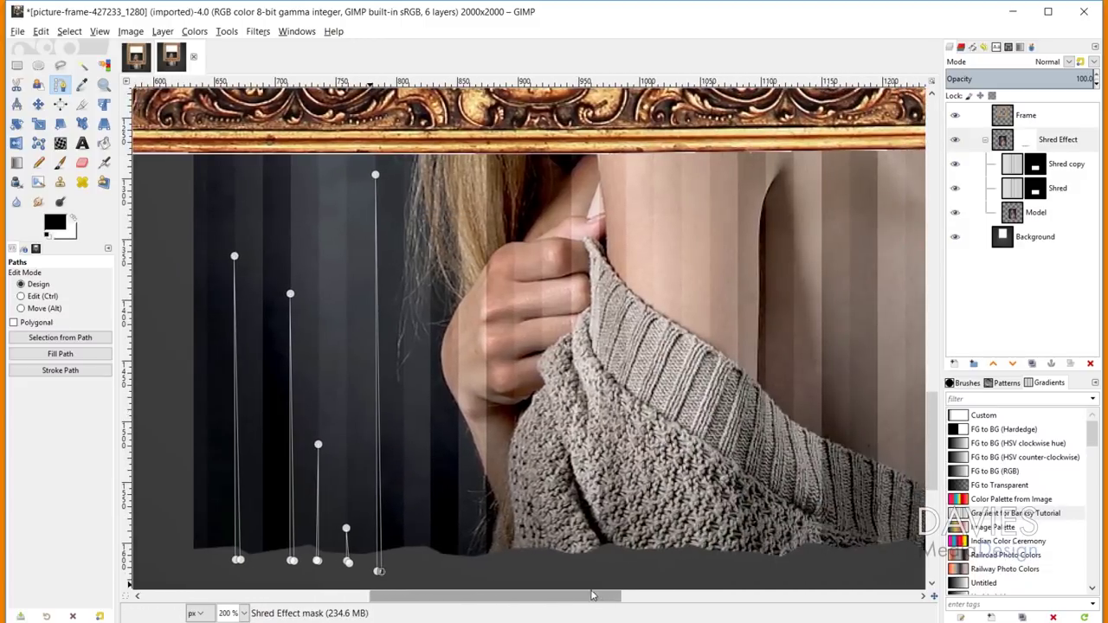
pyautogui.keyDown('ctrl'); pyautogui.scroll(2, 554, 493); pyautogui.keyUp('ctrl')
pyautogui.scroll(-3, 554, 493)
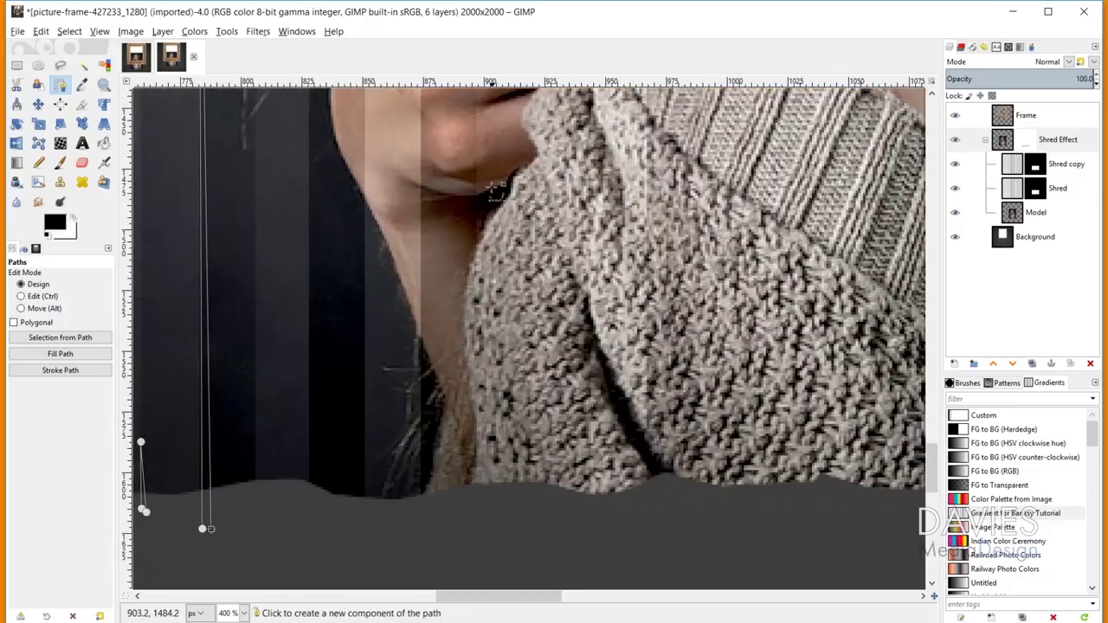
pyautogui.keyDown('ctrl'); pyautogui.scroll(-2, 492, 201); pyautogui.keyUp('ctrl')
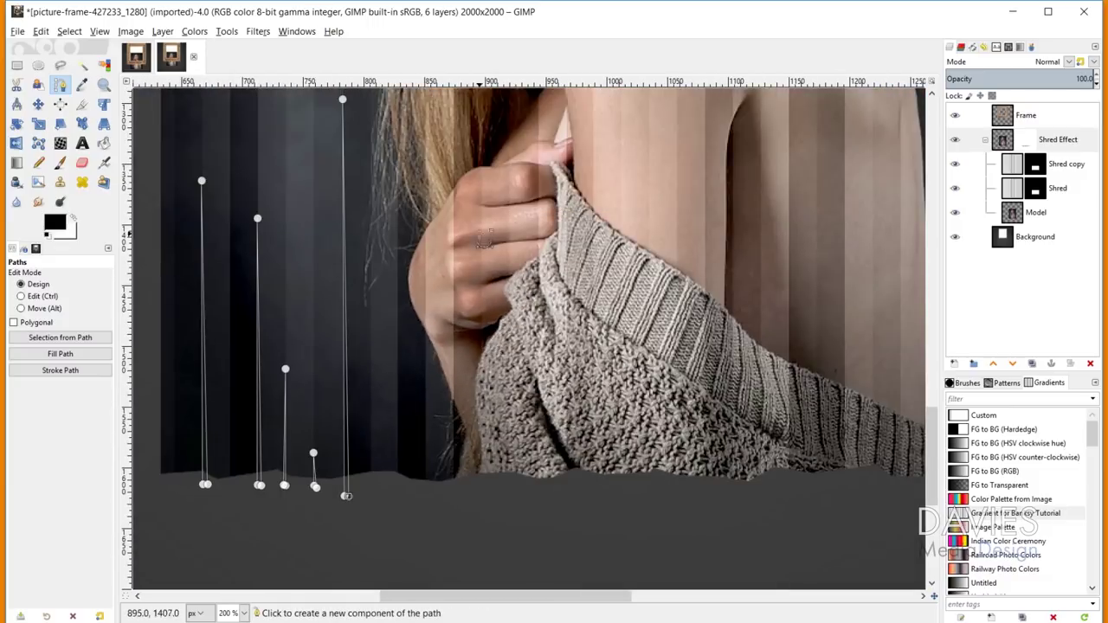
pyautogui.keyDown('shift'); pyautogui.click(480, 213); pyautogui.keyUp('shift')
pyautogui.click(484, 501)
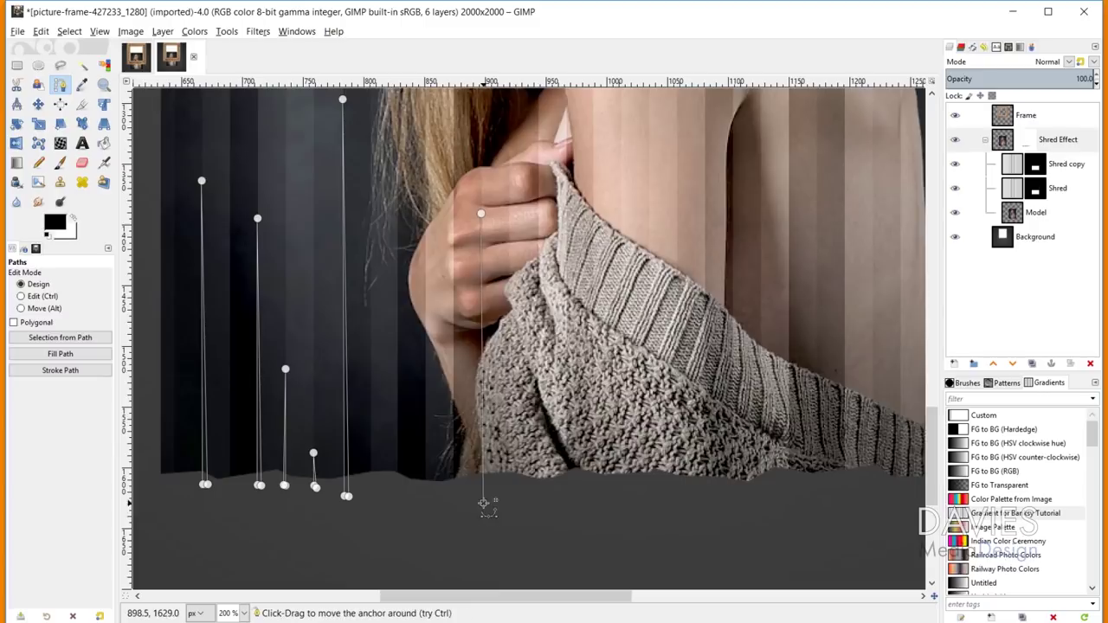
pyautogui.keyDown('shift'); pyautogui.click(537, 119); pyautogui.keyUp('shift')
pyautogui.click(536, 517)
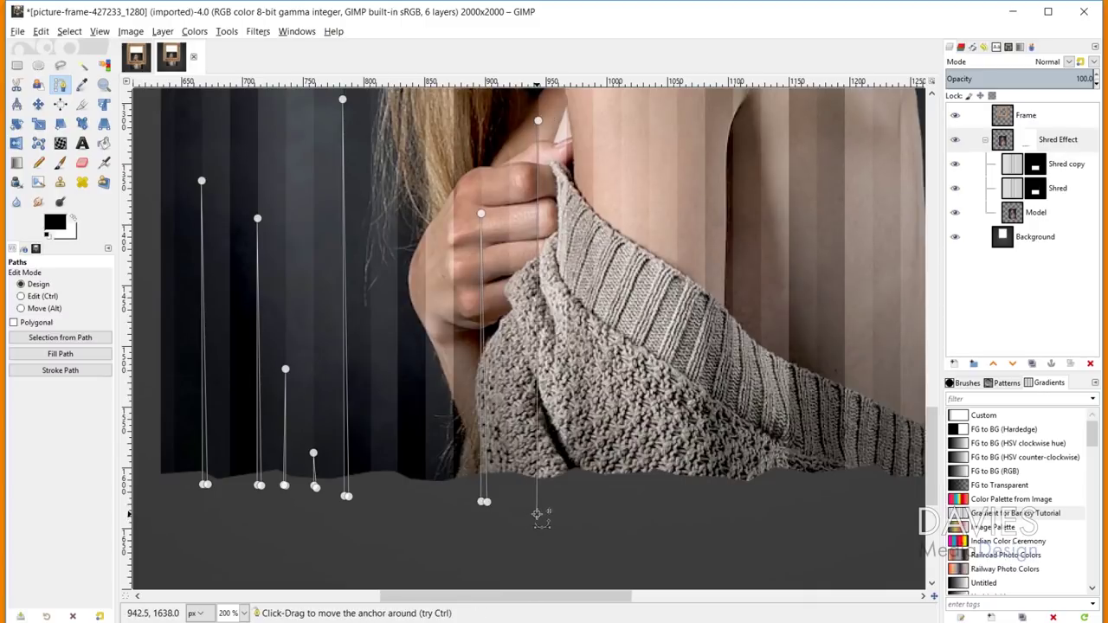
pyautogui.scroll(3, 534, 514)
pyautogui.scroll(-3, 703, 483)
# - Add four closed slivers of varied heights along strip boundaries across the middle of the sweater, each ending below the ragged edge
pyautogui.keyDown('shift'); pyautogui.click(593, 174); pyautogui.keyUp('shift')
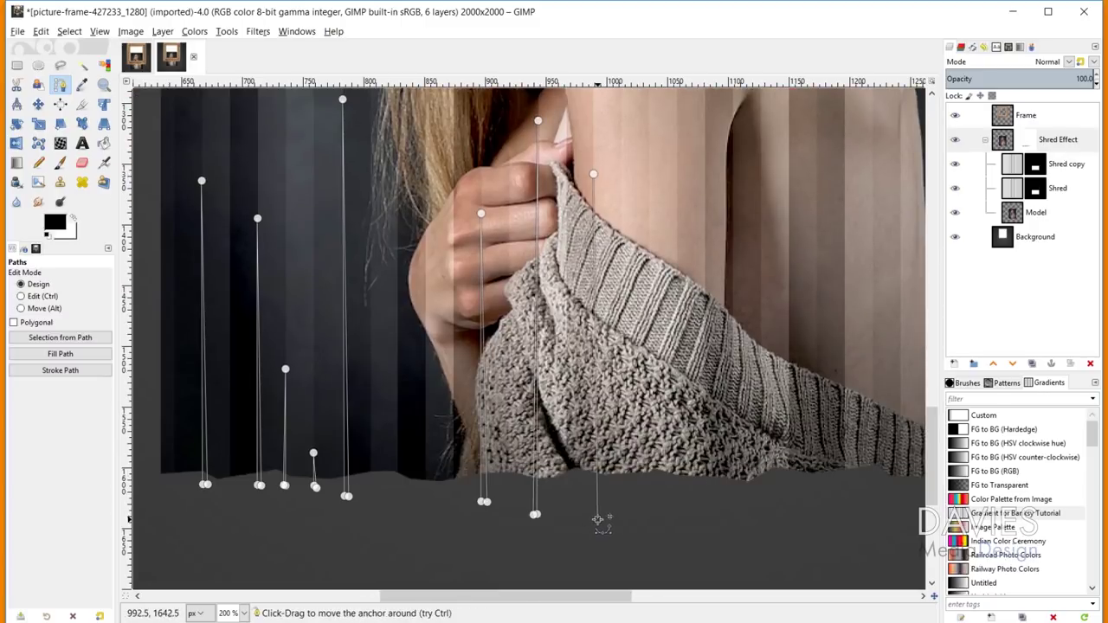
pyautogui.click(597, 517)
pyautogui.keyDown('shift'); pyautogui.click(648, 220); pyautogui.keyUp('shift')
pyautogui.click(653, 517)
pyautogui.scroll(3, 723, 349)
pyautogui.keyDown('shift'); pyautogui.click(705, 261); pyautogui.keyUp('shift')
pyautogui.scroll(-3, 705, 261)
pyautogui.click(702, 520)
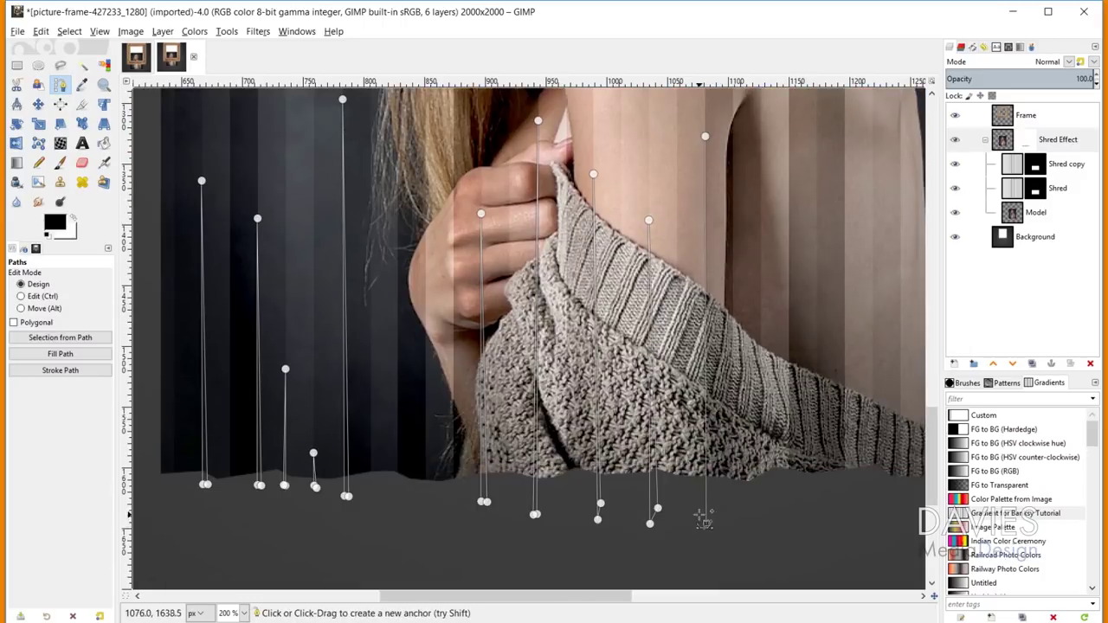
pyautogui.keyDown('shift'); pyautogui.click(732, 310); pyautogui.keyUp('shift')
pyautogui.click(731, 514)
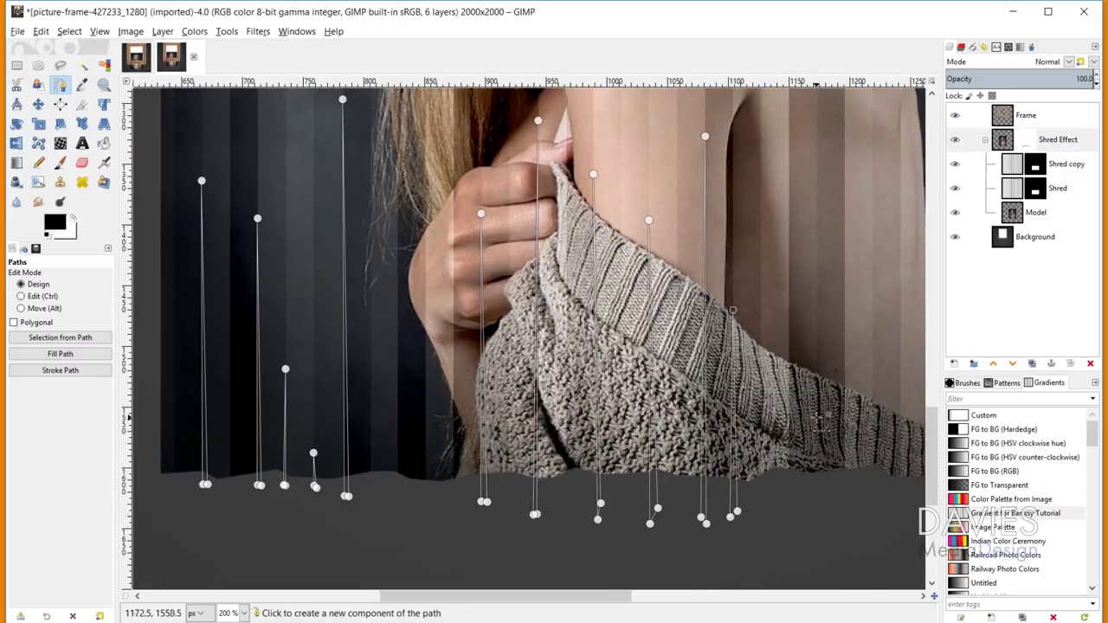
# - Add four more closed slivers of varied heights along strip boundaries across the portrait's right side, up to its dark right edge
pyautogui.hscroll(5, 639, 313)
pyautogui.keyDown('shift'); pyautogui.click(597, 185); pyautogui.keyUp('shift')
pyautogui.click(597, 524)
pyautogui.keyDown('shift'); pyautogui.click(652, 358); pyautogui.keyUp('shift')
pyautogui.click(652, 500)
pyautogui.keyDown('shift'); pyautogui.click(736, 201); pyautogui.keyUp('shift')
pyautogui.click(741, 519)
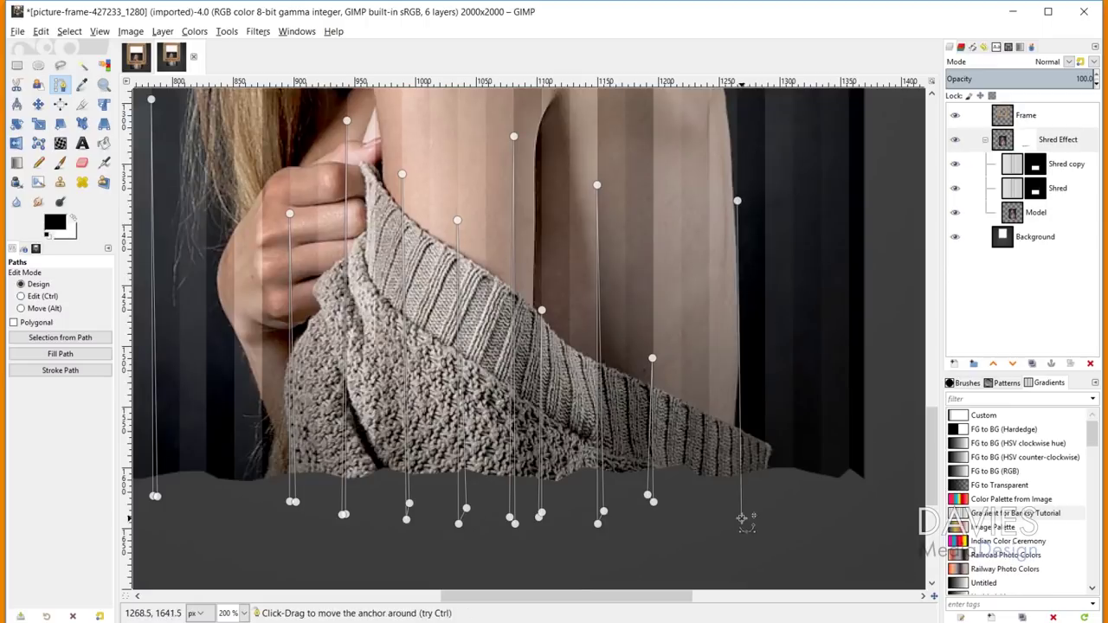
pyautogui.keyDown('shift'); pyautogui.click(822, 282); pyautogui.keyUp('shift')
pyautogui.click(823, 530)
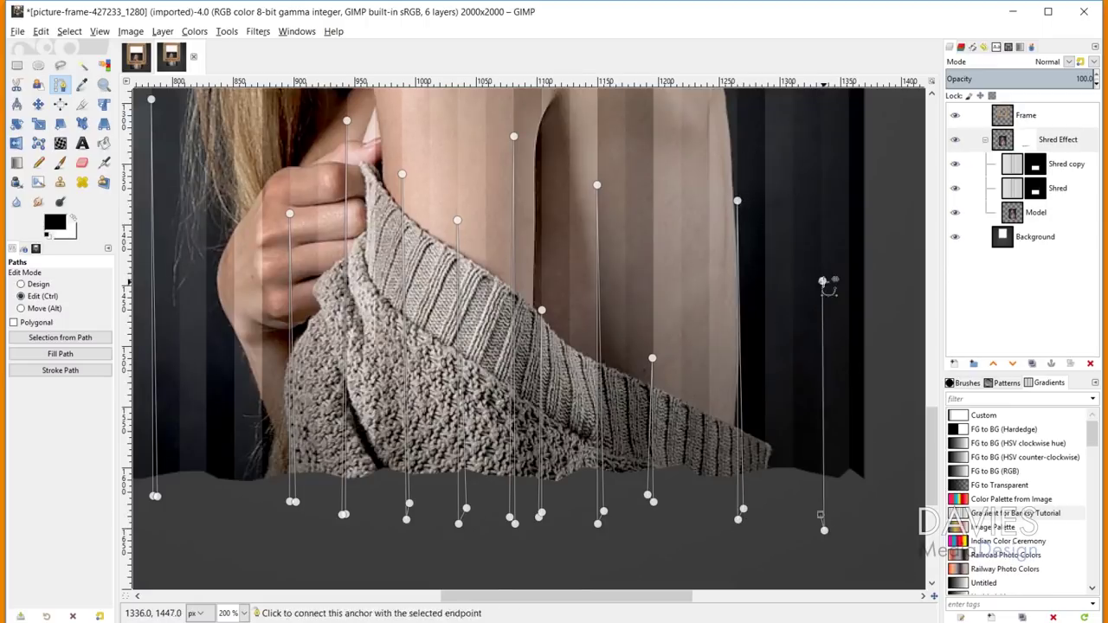
# - Fill all the sliver paths with solid black on the Shred Effect mask, with antialiasing, to cut gaps between the strips
pyautogui.press('1')
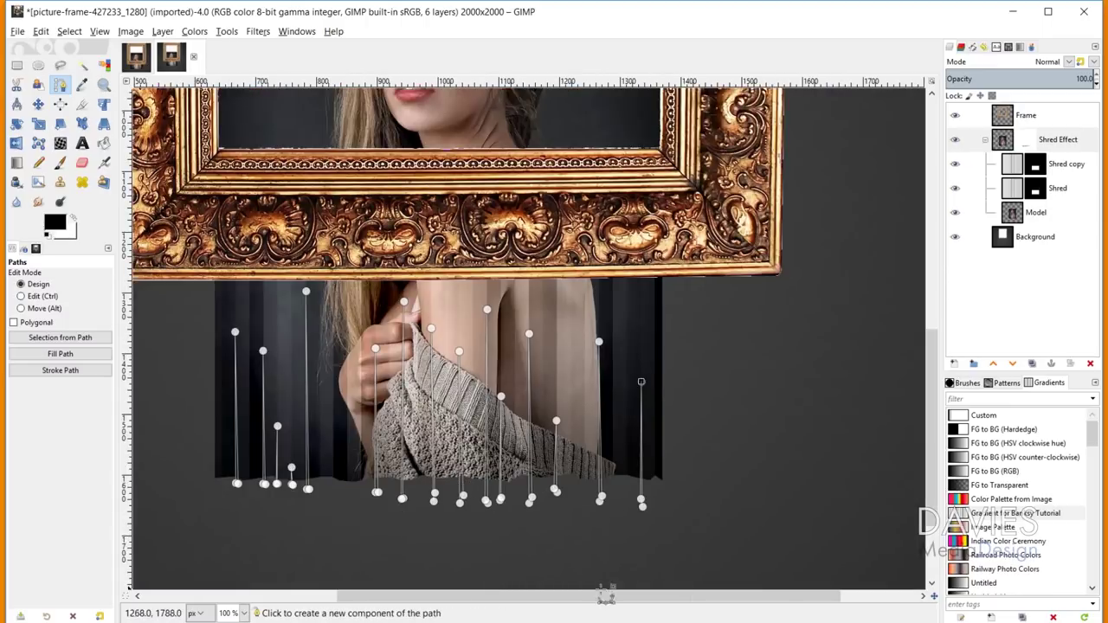
pyautogui.moveTo(596, 594); pyautogui.dragTo(517, 594)
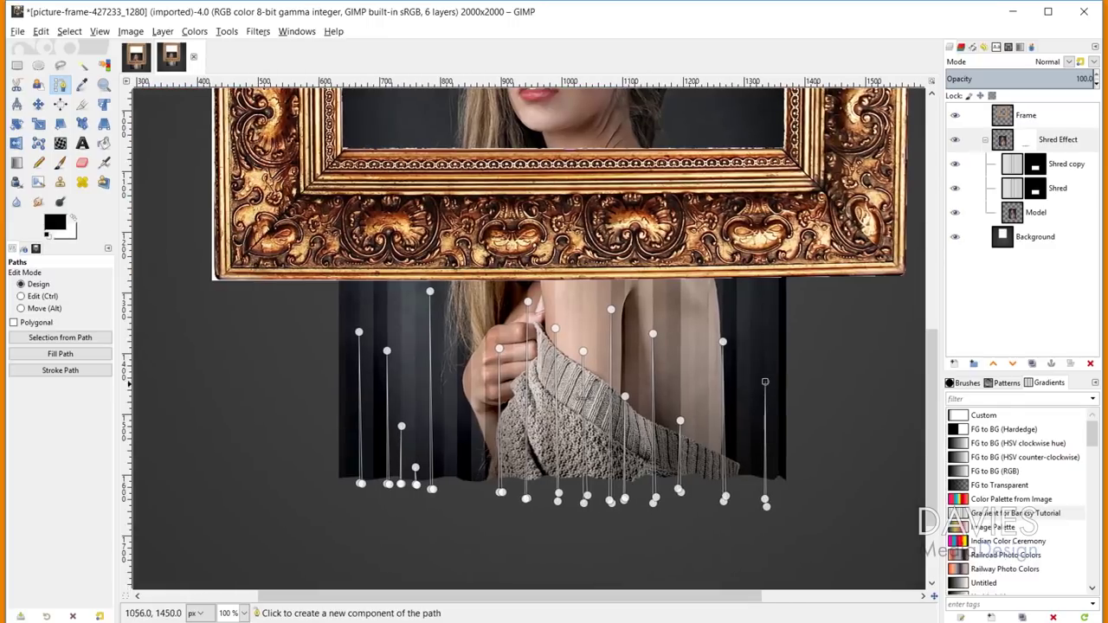
pyautogui.keyDown('ctrl'); pyautogui.scroll(1, 608, 467); pyautogui.keyUp('ctrl')
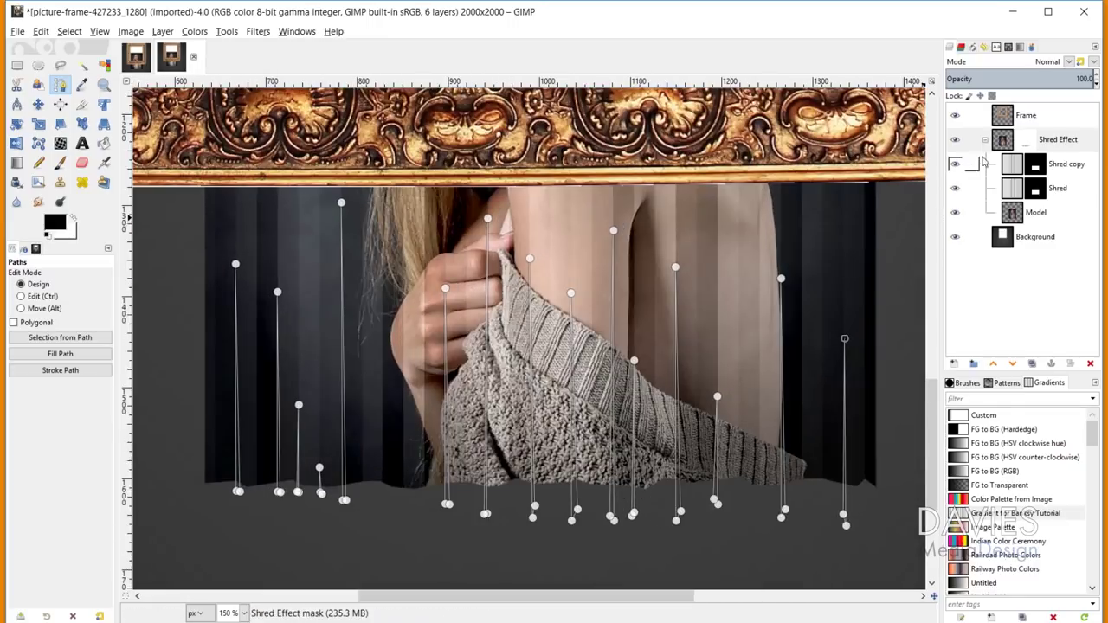
pyautogui.click(1029, 141)
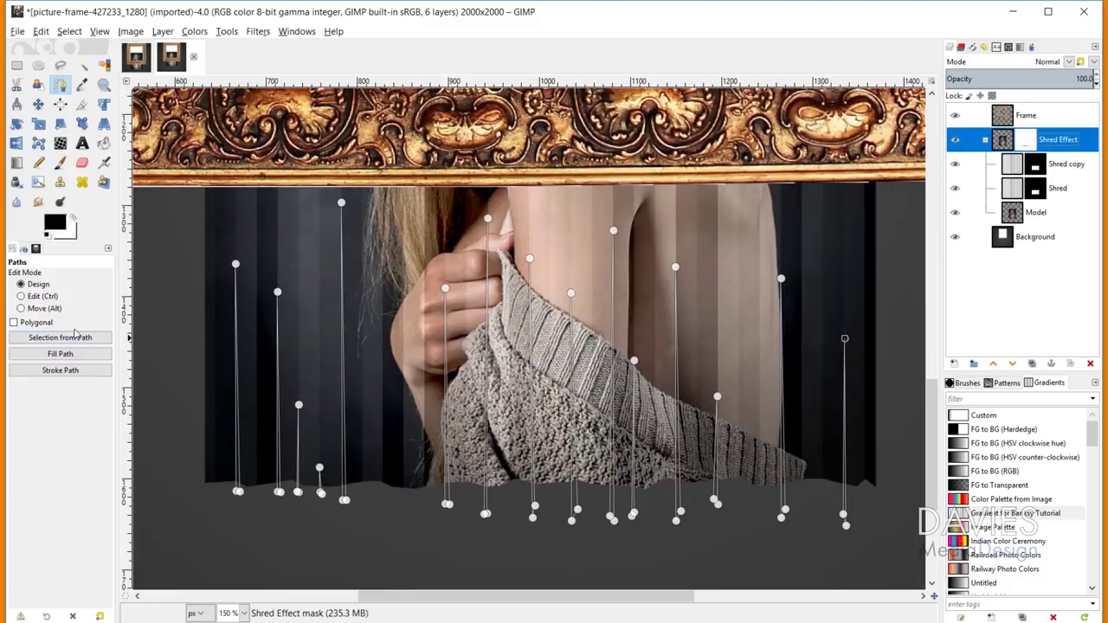
pyautogui.click(61, 353)
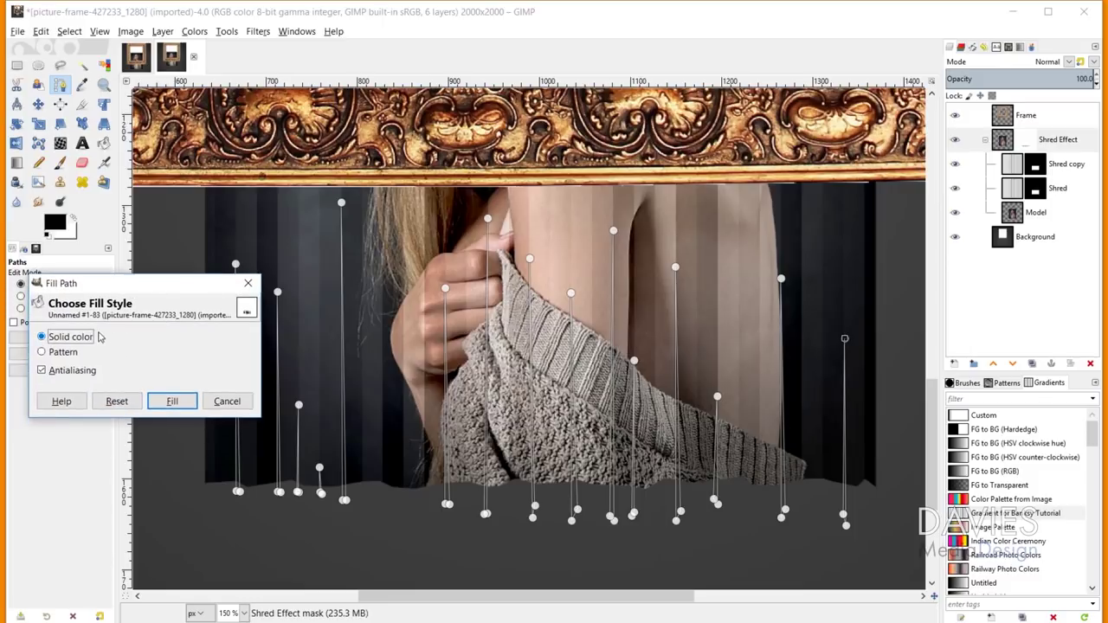
pyautogui.click(173, 402)
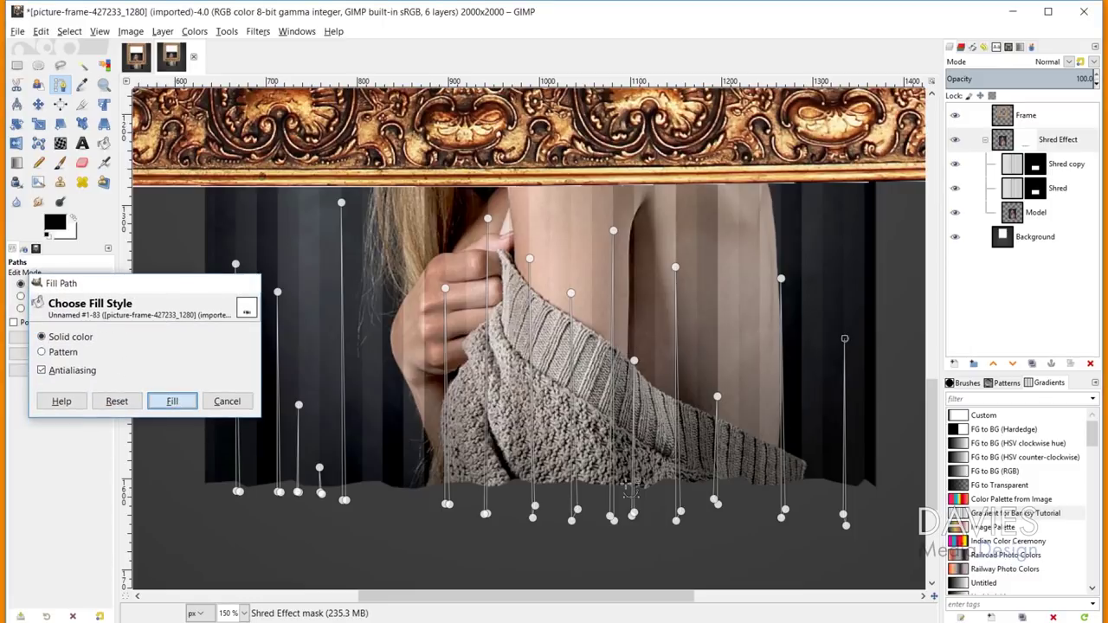
# - Leave path editing with the Move tool and inspect the gaps cut between the portrait strips
pyautogui.click(38, 105)
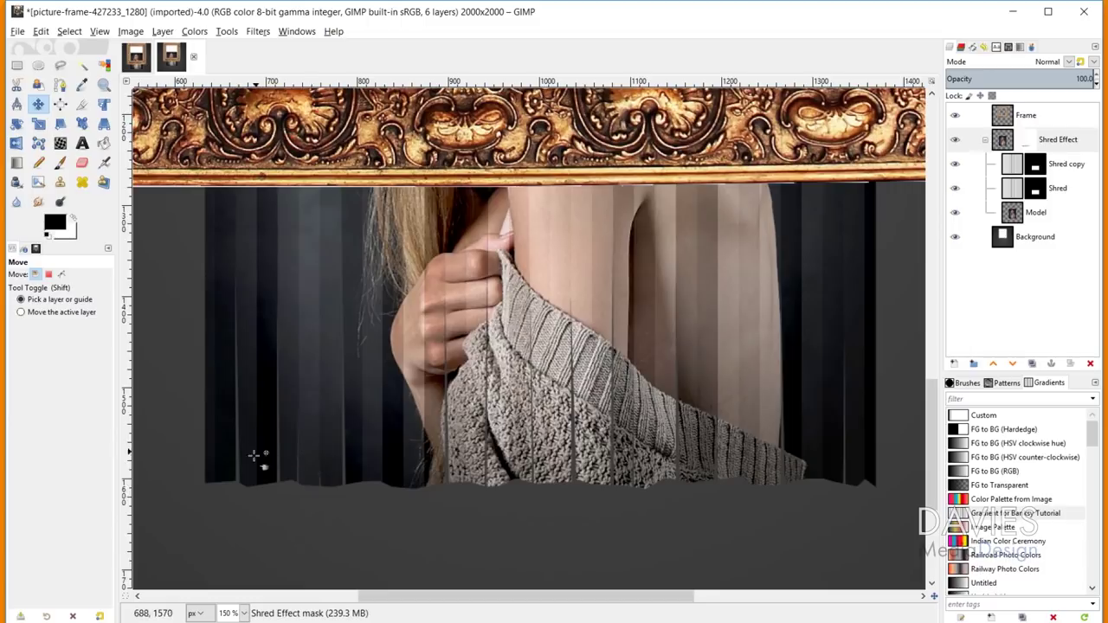
pyautogui.keyDown('ctrl'); pyautogui.scroll(-2, 673, 446); pyautogui.keyUp('ctrl')
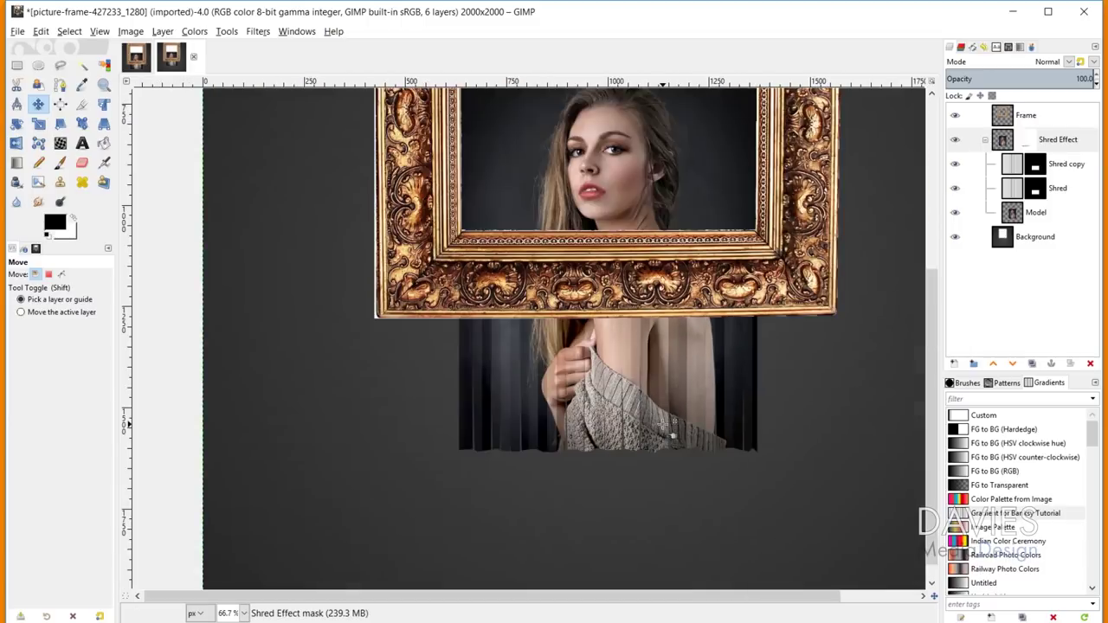
pyautogui.keyDown('ctrl'); pyautogui.scroll(2, 699, 437); pyautogui.keyUp('ctrl')
pyautogui.keyDown('ctrl'); pyautogui.scroll(-2, 600, 460); pyautogui.keyUp('ctrl')
pyautogui.keyDown('ctrl'); pyautogui.scroll(1, 603, 465); pyautogui.keyUp('ctrl')
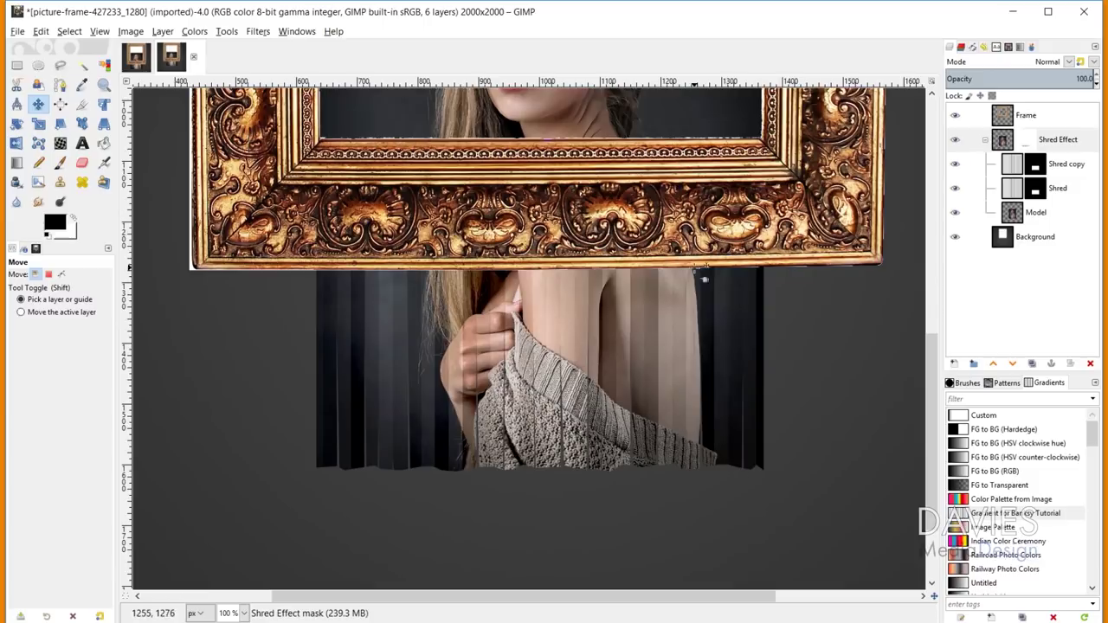
# - Target the Shred Effect mask and ready the MyPaint Brush with the dry brush for the portrait's lower left edge
pyautogui.click(1029, 140)
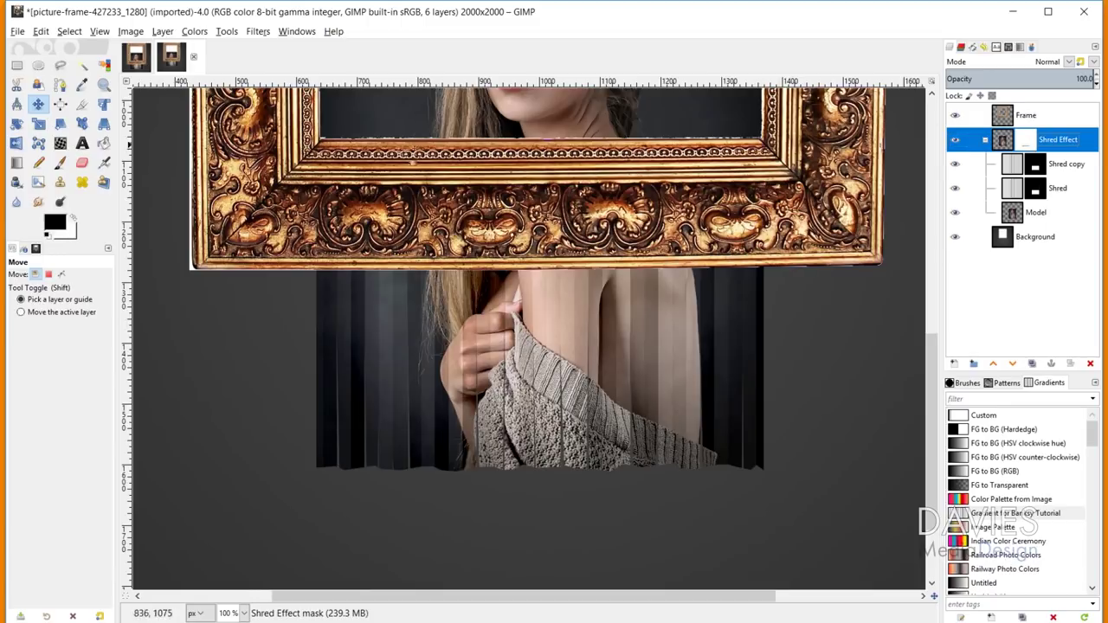
pyautogui.click(39, 184)
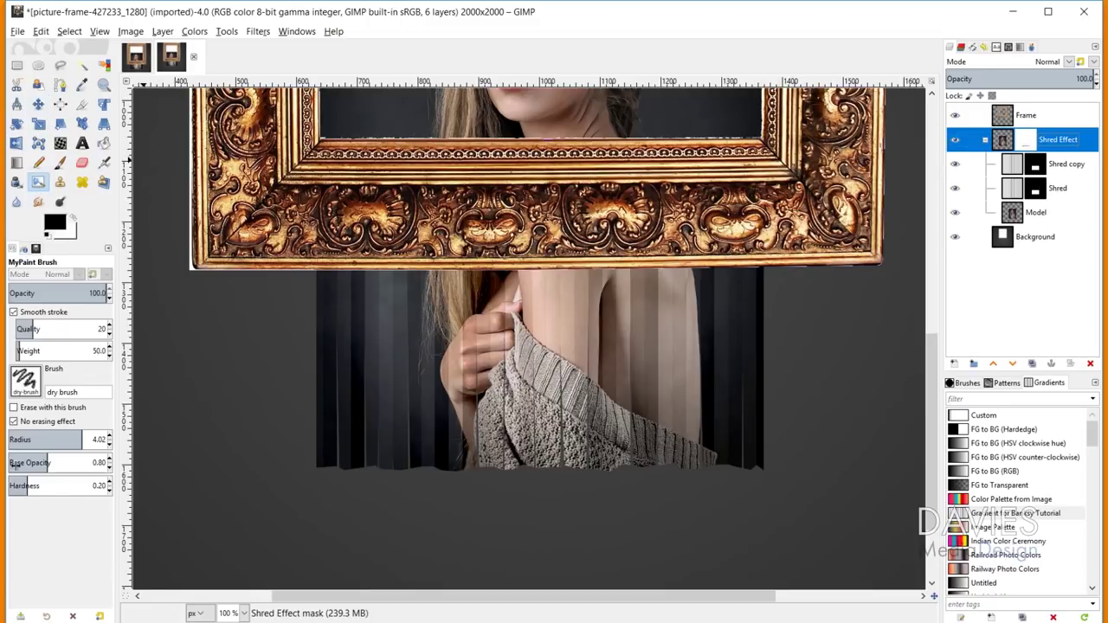
pyautogui.click(33, 387)
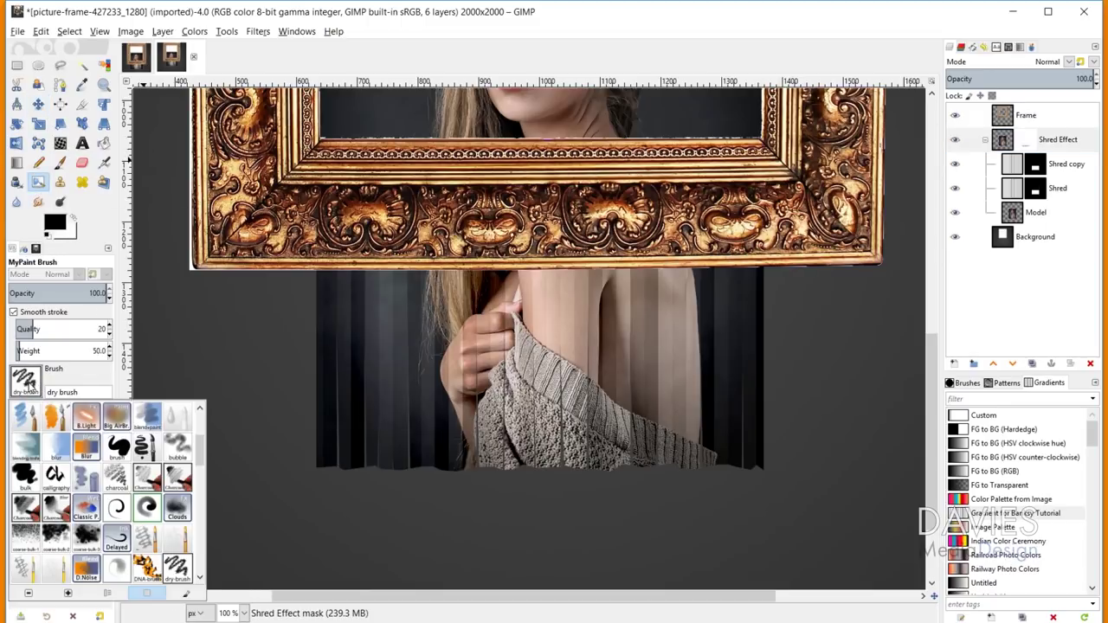
pyautogui.click(31, 380)
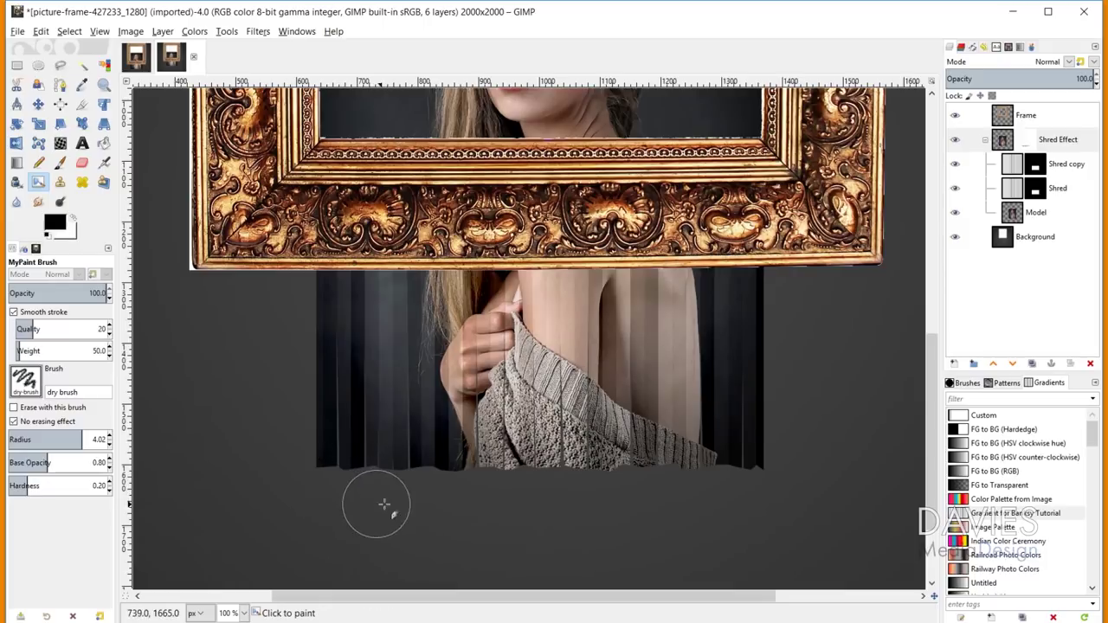
pyautogui.keyDown('ctrl'); pyautogui.scroll(4, 378, 510); pyautogui.keyUp('ctrl')
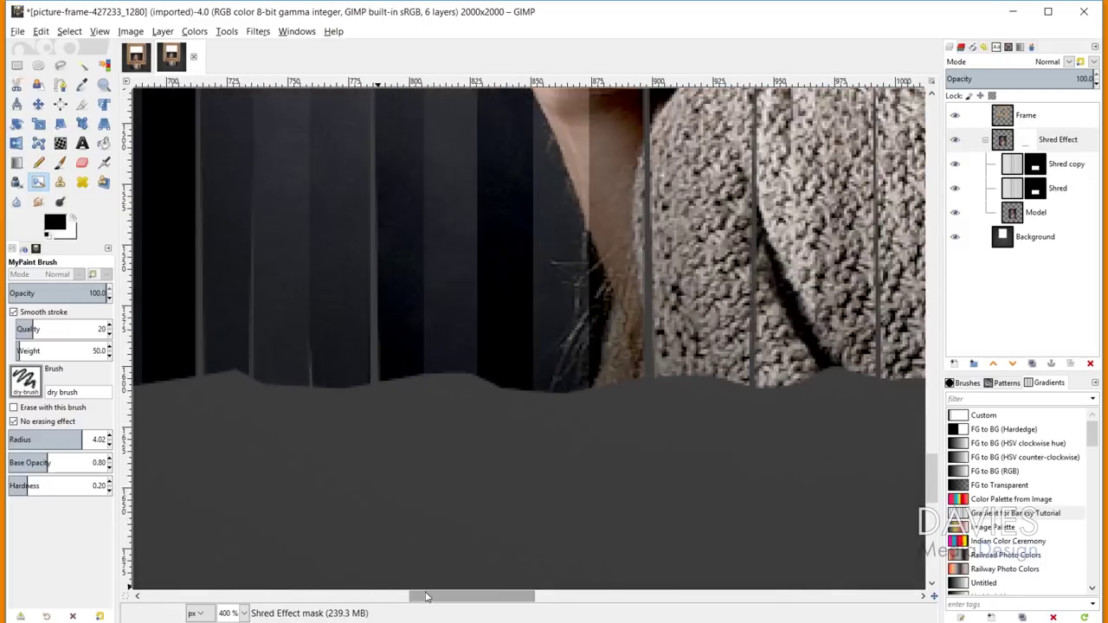
pyautogui.moveTo(420, 595); pyautogui.dragTo(382, 596)
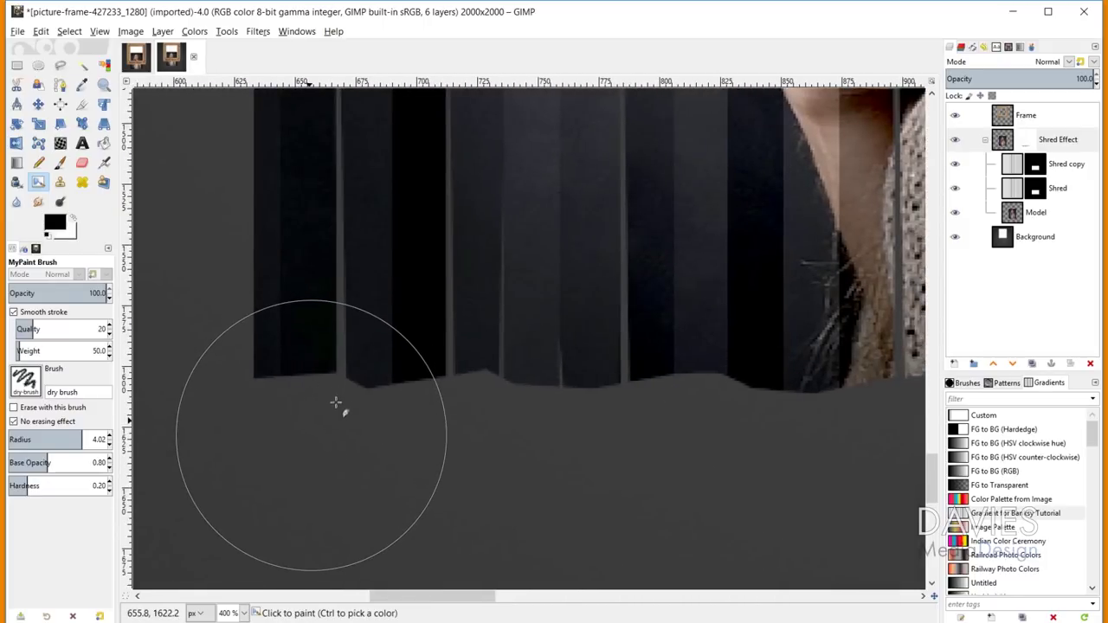
pyautogui.moveTo(433, 358); pyautogui.dragTo(322, 384)
pyautogui.hotkey('ctrl', 'z')
pyautogui.scroll(-5, 111, 440)
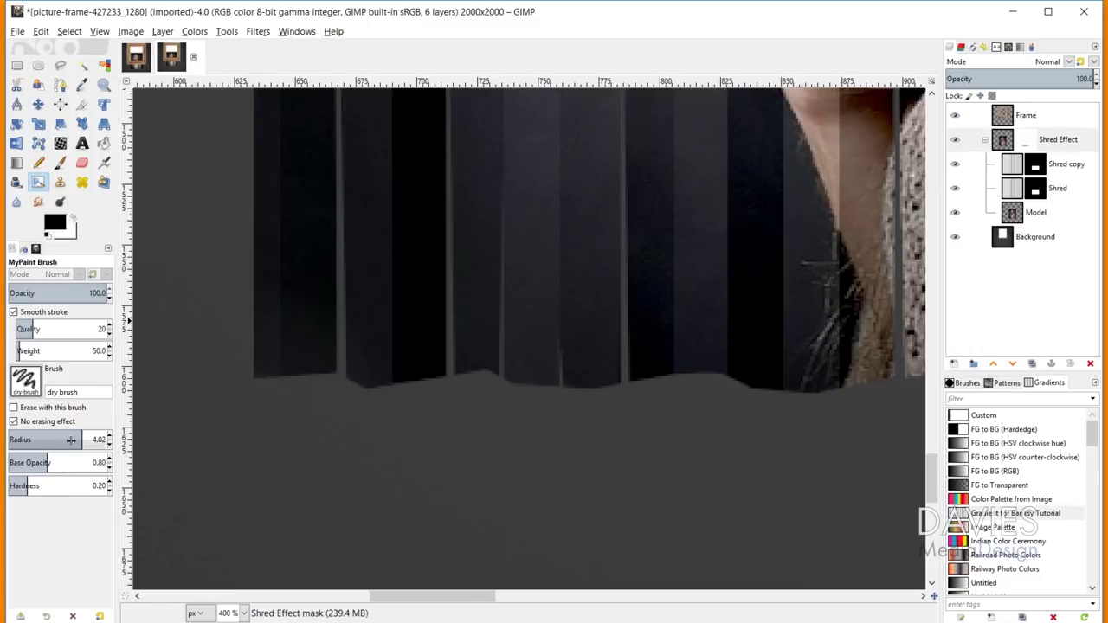
# - Reduce the MyPaint brush radius to 1.06 and roughen the lower ends of the dark strips on the portrait's left side in black
pyautogui.moveTo(70, 440)
pyautogui.mouseDown()
pyautogui.moveTo(24, 440)
pyautogui.moveTo(34, 439)
pyautogui.mouseUp()
pyautogui.click(57, 437)
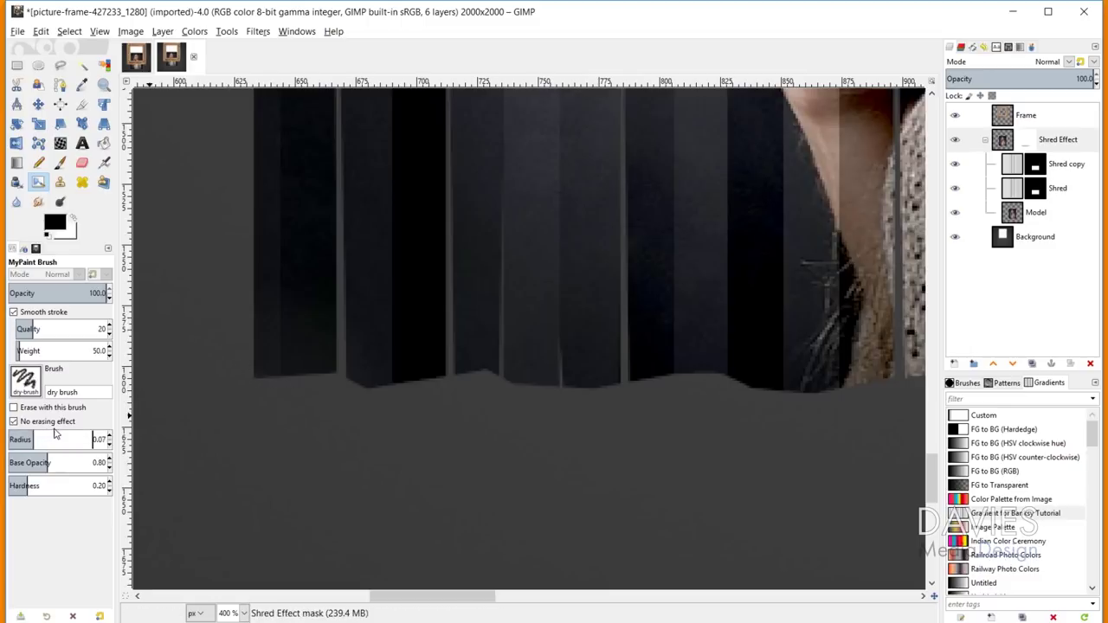
pyautogui.press('[')
pyautogui.press('[')
pyautogui.press('[')
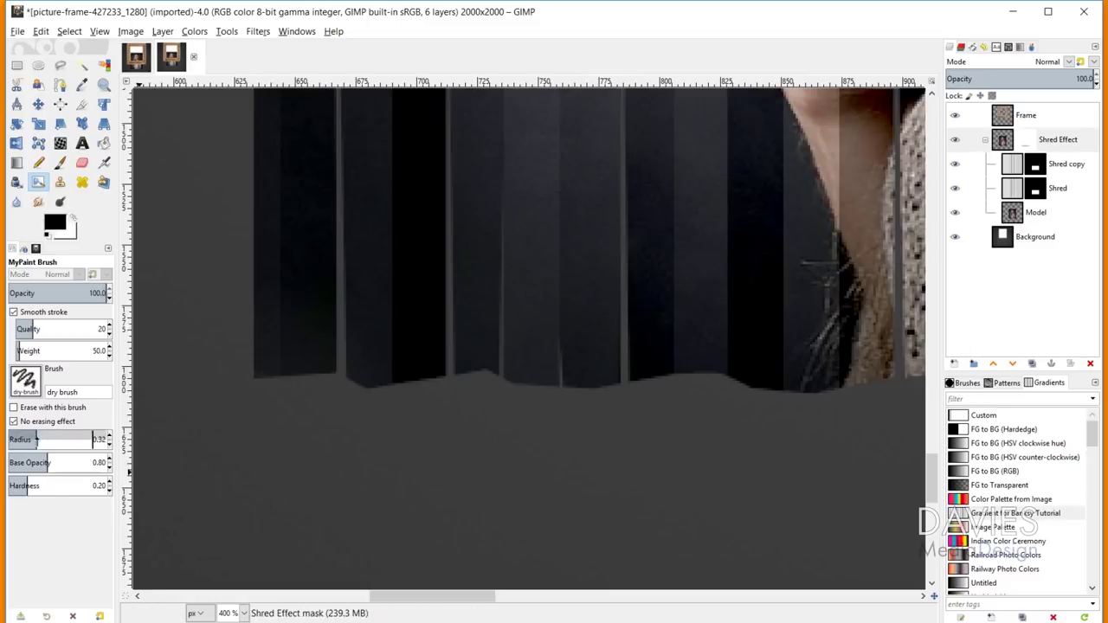
pyautogui.click(48, 437)
pyautogui.click(45, 439)
pyautogui.moveTo(282, 389)
pyautogui.mouseDown()
pyautogui.moveTo(247, 386)
pyautogui.moveTo(322, 381)
pyautogui.moveTo(279, 364)
pyautogui.mouseUp()
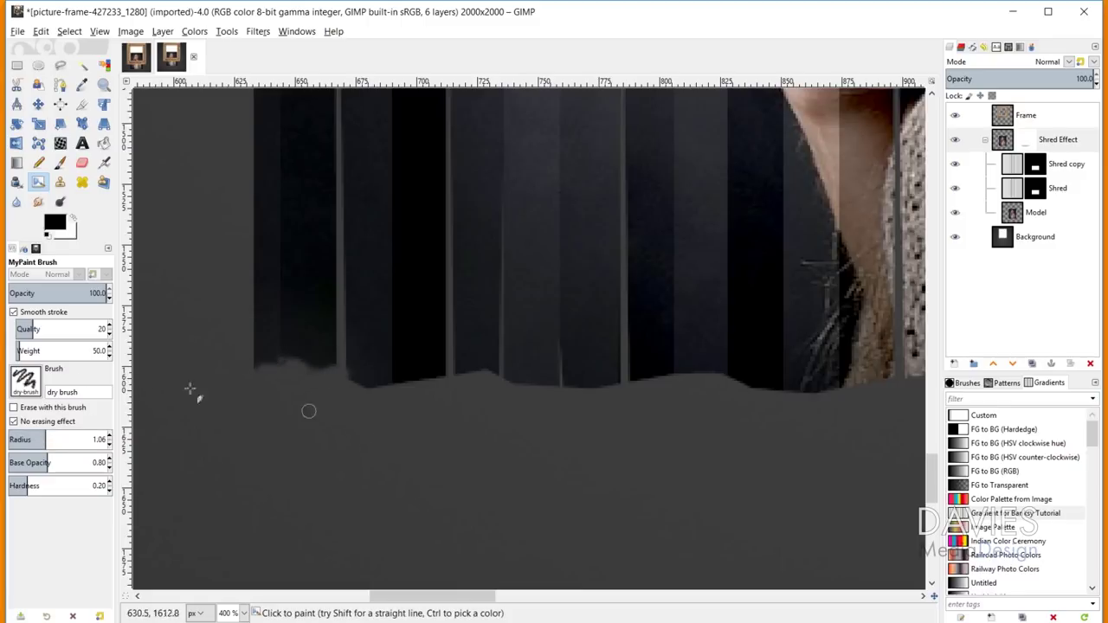
pyautogui.moveTo(351, 390)
pyautogui.mouseDown()
pyautogui.moveTo(439, 379)
pyautogui.moveTo(460, 392)
pyautogui.moveTo(467, 374)
pyautogui.moveTo(470, 387)
pyautogui.moveTo(495, 379)
pyautogui.moveTo(481, 388)
pyautogui.moveTo(516, 459)
pyautogui.moveTo(486, 417)
pyautogui.moveTo(507, 385)
pyautogui.moveTo(501, 401)
pyautogui.moveTo(560, 387)
pyautogui.moveTo(534, 406)
pyautogui.moveTo(582, 406)
pyautogui.moveTo(622, 386)
pyautogui.moveTo(619, 412)
pyautogui.moveTo(635, 390)
pyautogui.moveTo(714, 380)
pyautogui.moveTo(738, 397)
pyautogui.moveTo(804, 402)
pyautogui.moveTo(861, 448)
pyautogui.mouseUp()
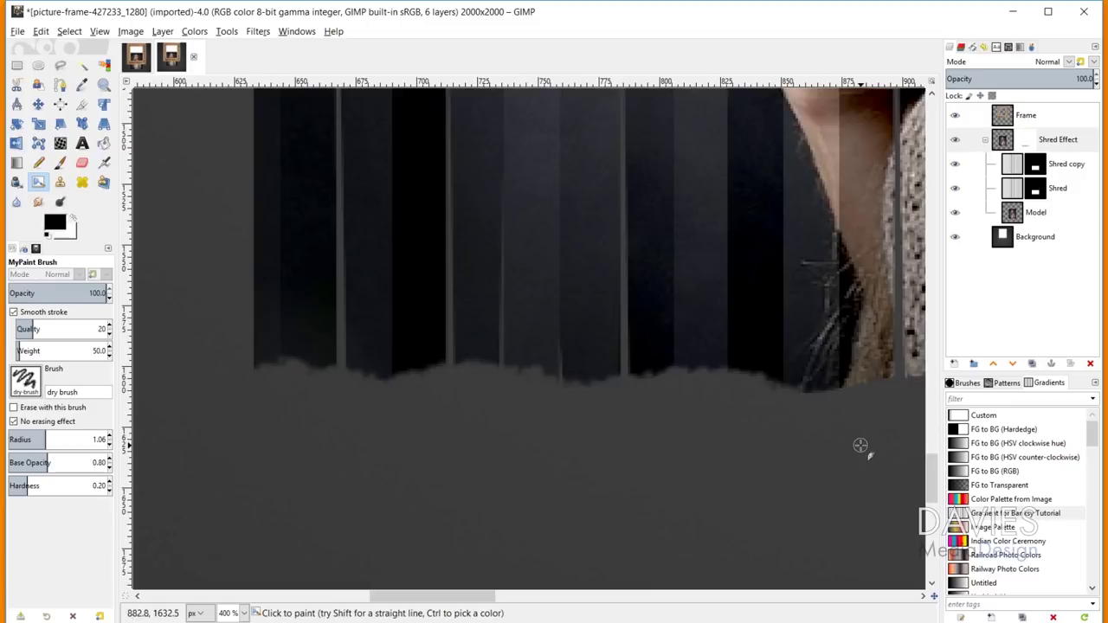
# - Set the brush radius to 1.41 and continue roughening the mask's lower edge across the hair and sweater strips
pyautogui.scroll(-4, 860, 447)
pyautogui.scroll(5, 818, 477)
pyautogui.press(']')
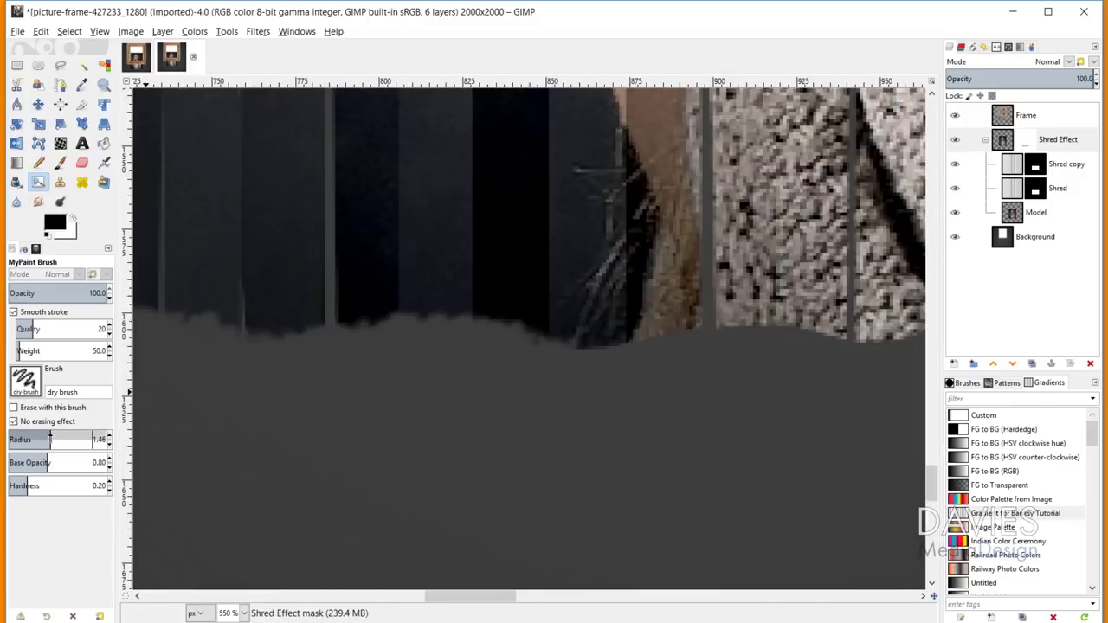
pyautogui.moveTo(502, 596); pyautogui.dragTo(567, 596)
pyautogui.moveTo(467, 320)
pyautogui.mouseDown()
pyautogui.moveTo(412, 339)
pyautogui.moveTo(680, 343)
pyautogui.moveTo(774, 320)
pyautogui.mouseUp()
pyautogui.moveTo(567, 596); pyautogui.dragTo(636, 596)
pyautogui.moveTo(265, 354)
pyautogui.mouseDown()
pyautogui.moveTo(465, 321)
pyautogui.moveTo(684, 305)
pyautogui.mouseUp()
pyautogui.moveTo(606, 596); pyautogui.dragTo(631, 597)
# - Roughen the remaining lower edge from the sweater's right tip to the portrait's dark right edge
pyautogui.scroll(-4, 442, 396)
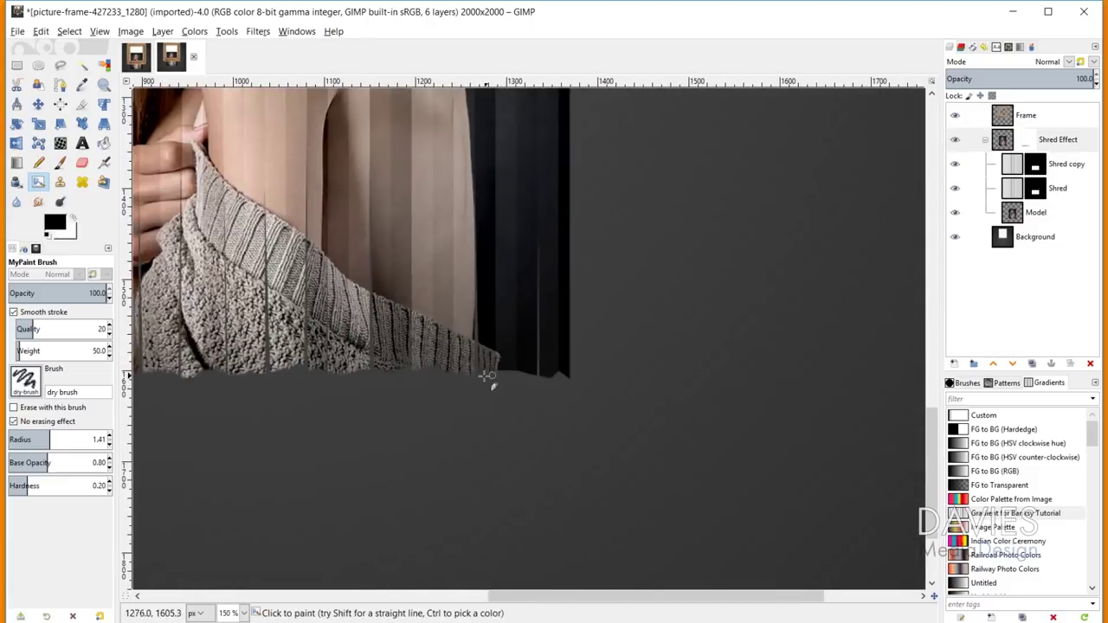
pyautogui.scroll(4, 490, 377)
pyautogui.moveTo(452, 339)
pyautogui.mouseDown()
pyautogui.moveTo(660, 367)
pyautogui.moveTo(739, 364)
pyautogui.mouseUp()
pyautogui.scroll(-4, 663, 460)
pyautogui.moveTo(692, 596)
pyautogui.mouseDown()
pyautogui.moveTo(623, 596)
pyautogui.moveTo(603, 584)
pyautogui.mouseUp()
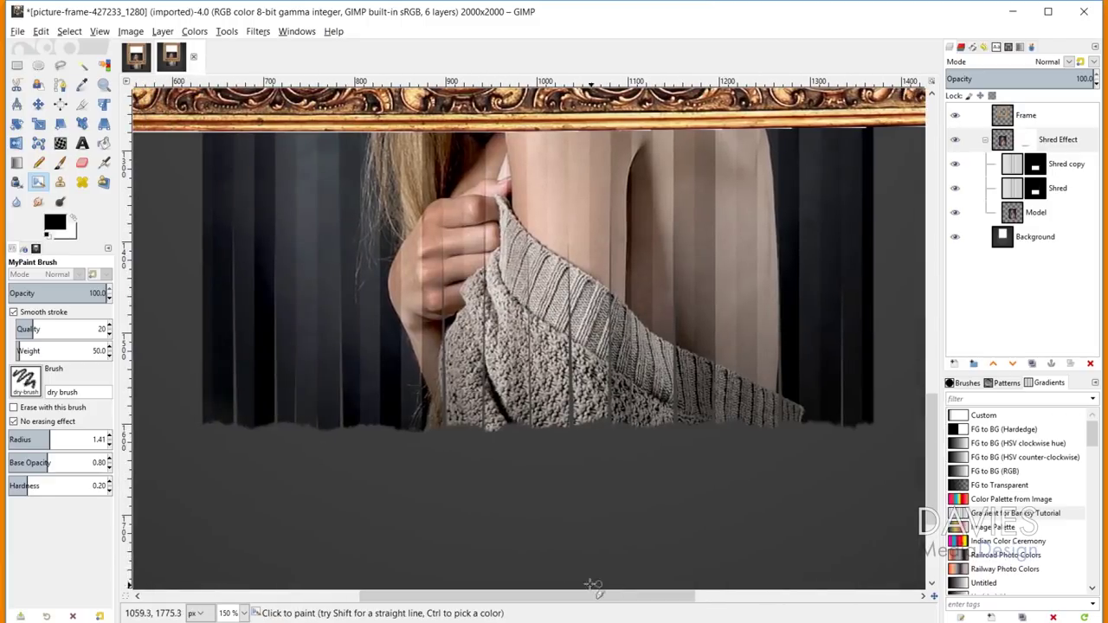
pyautogui.scroll(-4, 506, 430)
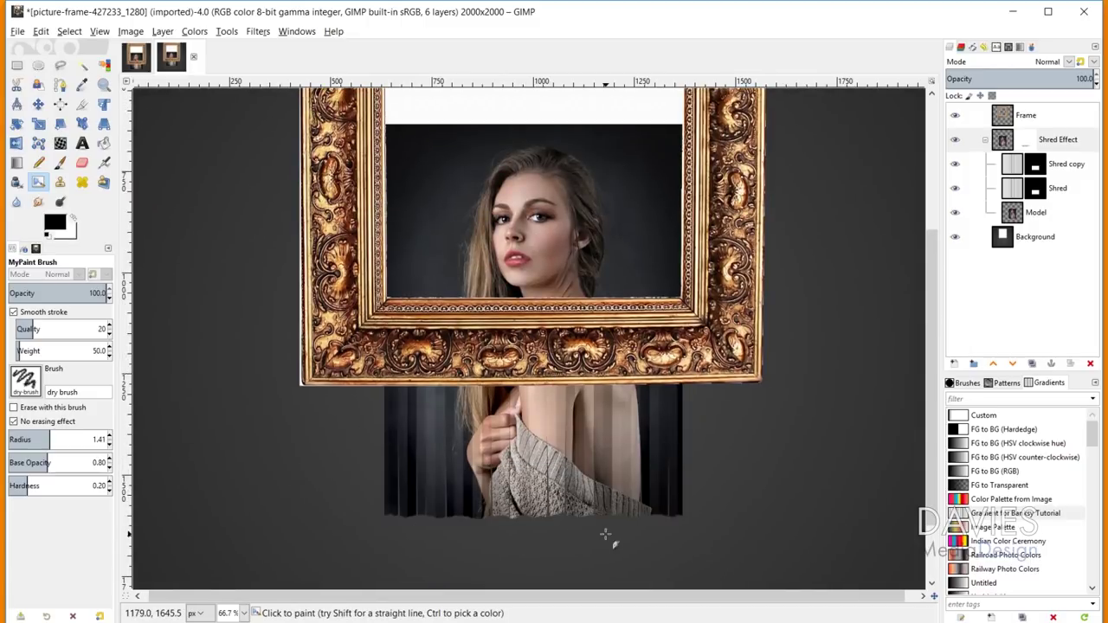
# - Create a transparent 2000 x 2000 px layer named Indent above Shred copy in the Shred Effect group
pyautogui.click(1016, 169)
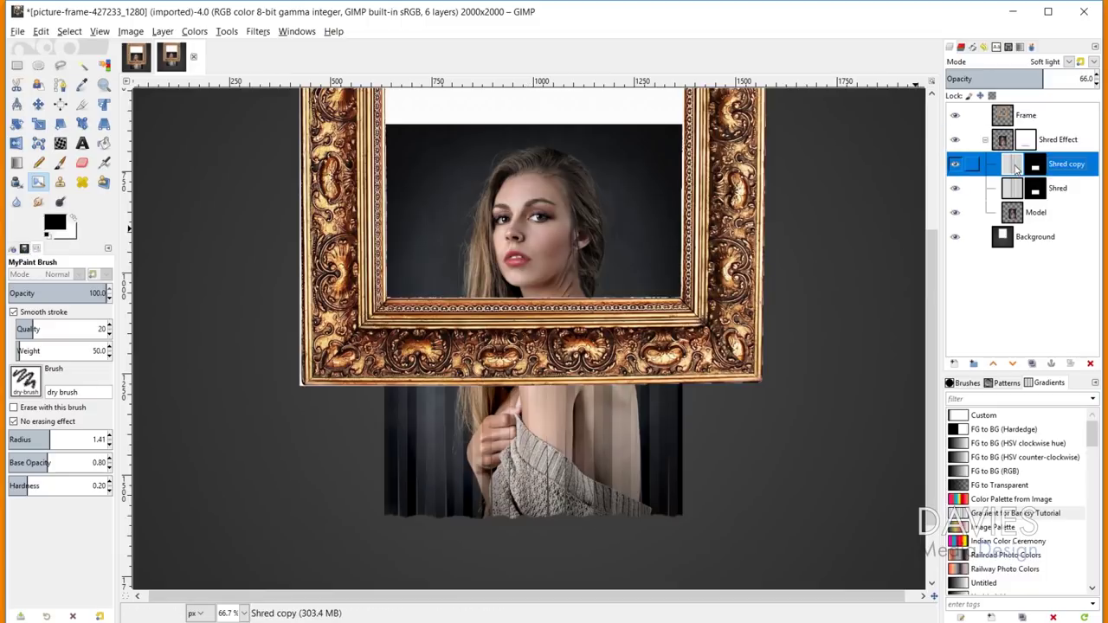
pyautogui.click(955, 363)
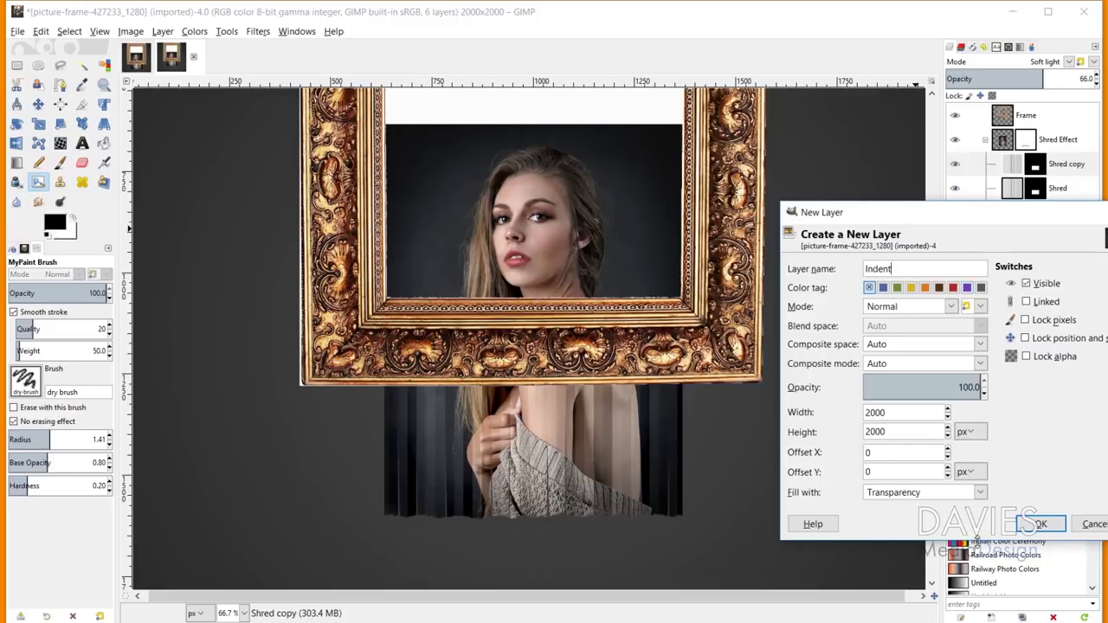
pyautogui.click(1041, 523)
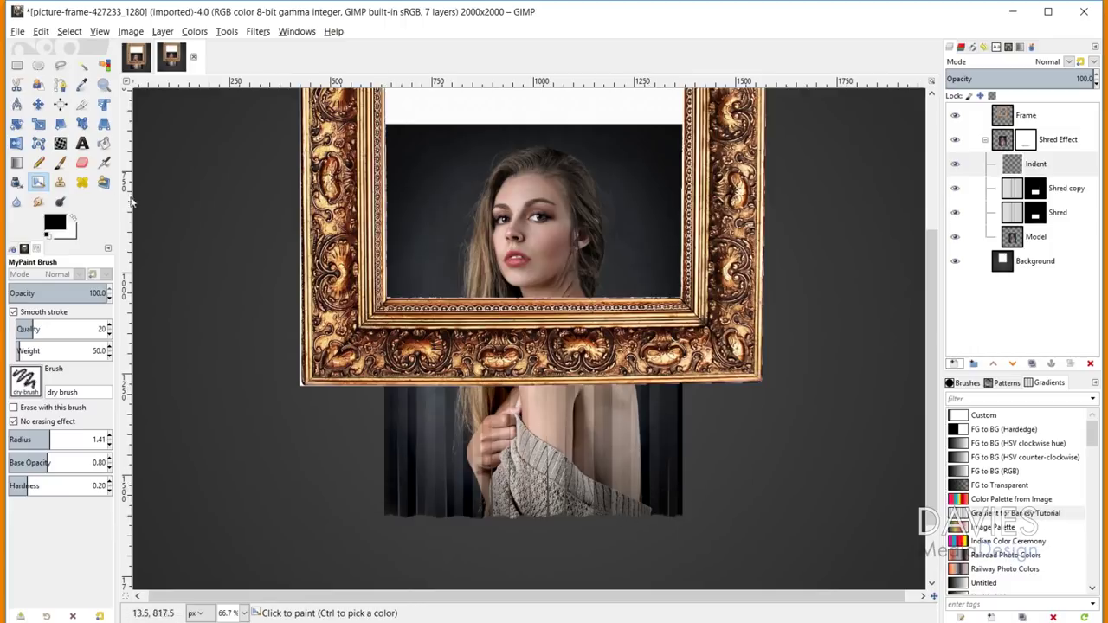
# - Paint a black horizontal band across the lower part of the strips with the Paintbrush, using the 2. Hardness 050 brush at size 51
pyautogui.click(60, 162)
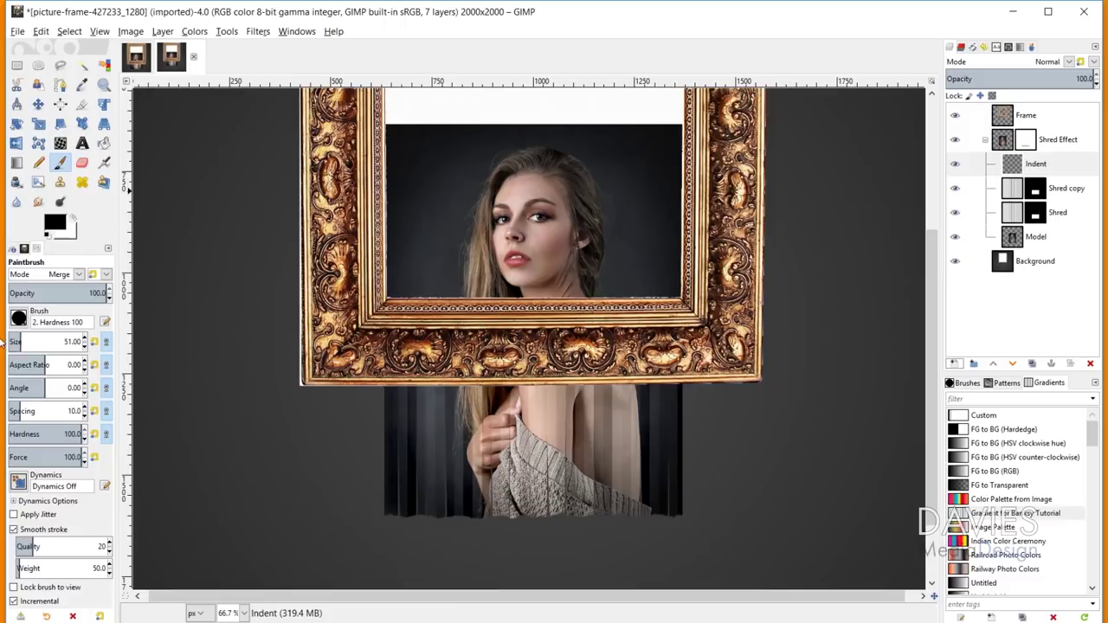
pyautogui.click(18, 318)
pyautogui.click(55, 360)
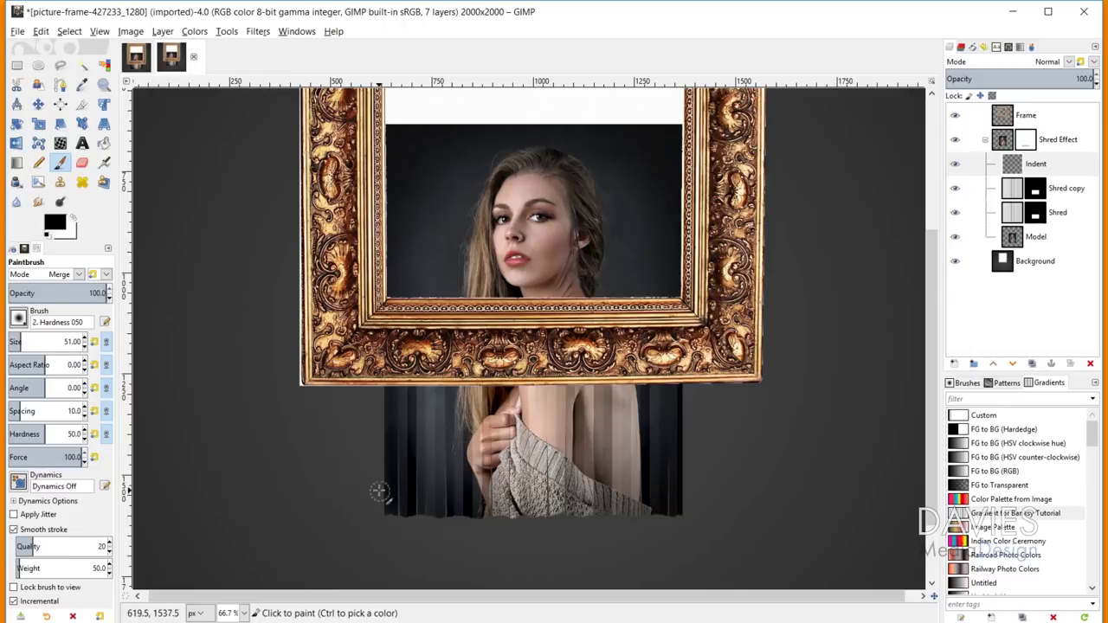
pyautogui.moveTo(382, 483)
pyautogui.mouseDown()
pyautogui.moveTo(728, 478)
pyautogui.moveTo(676, 488)
pyautogui.moveTo(372, 482)
pyautogui.mouseUp()
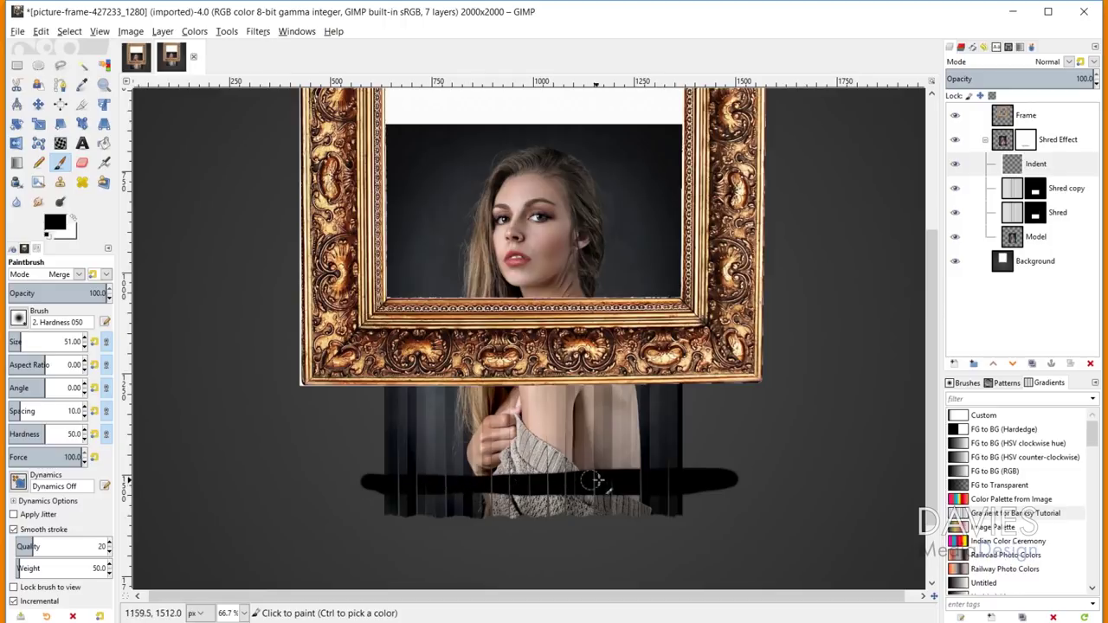
pyautogui.moveTo(592, 478); pyautogui.dragTo(714, 487)
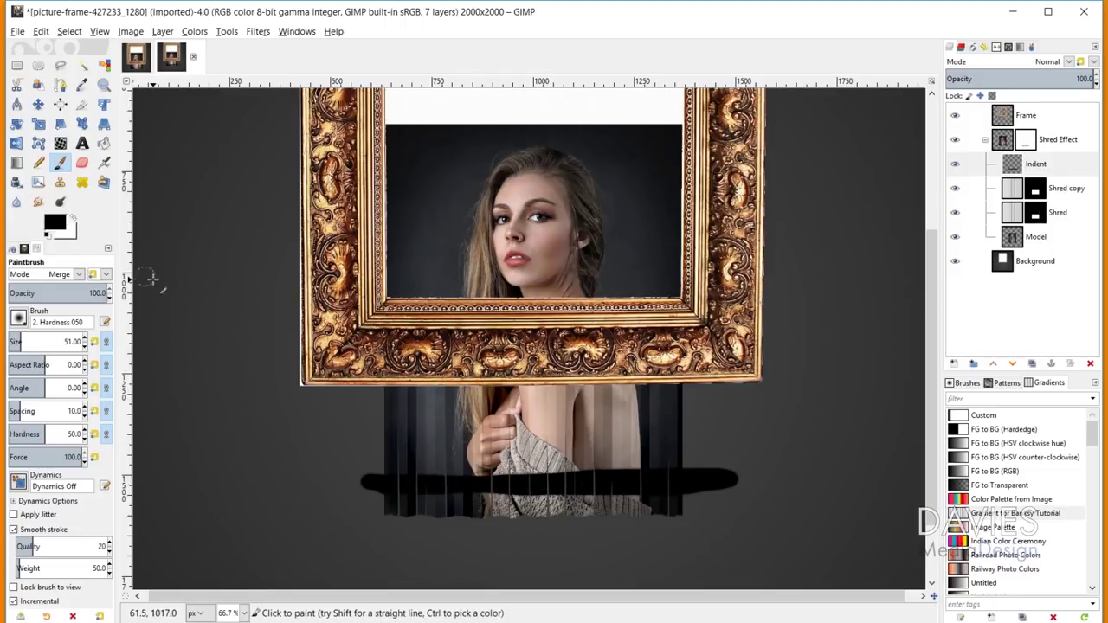
# - Paint a white horizontal band directly above the black one, and touch up the black band's left end in black
pyautogui.press('x')
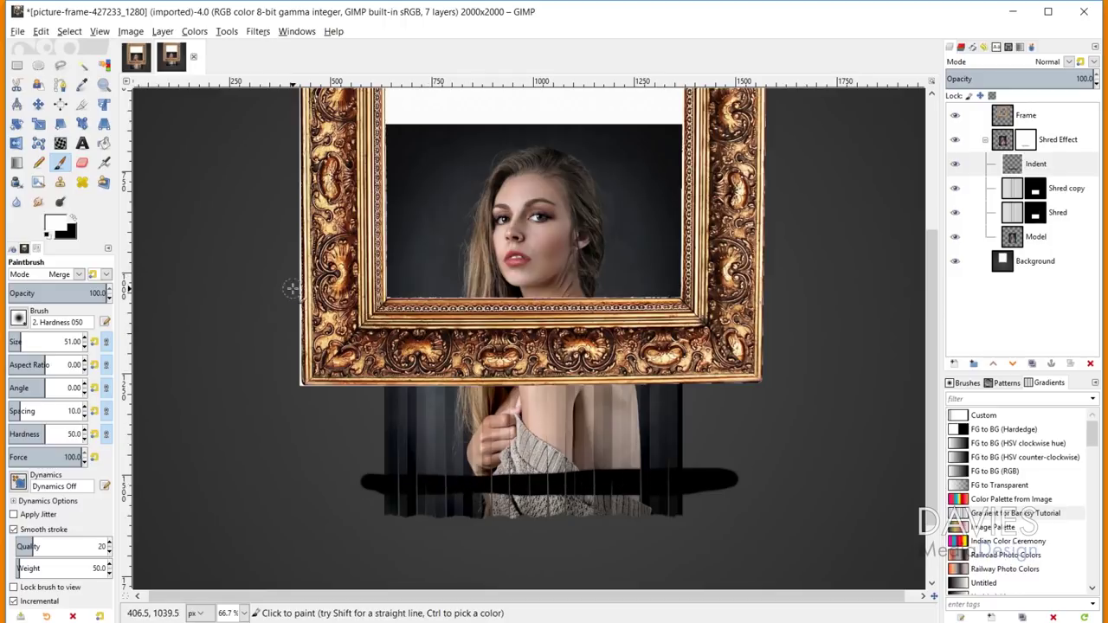
pyautogui.click(71, 220)
pyautogui.click(73, 221)
pyautogui.moveTo(368, 474)
pyautogui.mouseDown()
pyautogui.moveTo(697, 465)
pyautogui.moveTo(304, 456)
pyautogui.mouseUp()
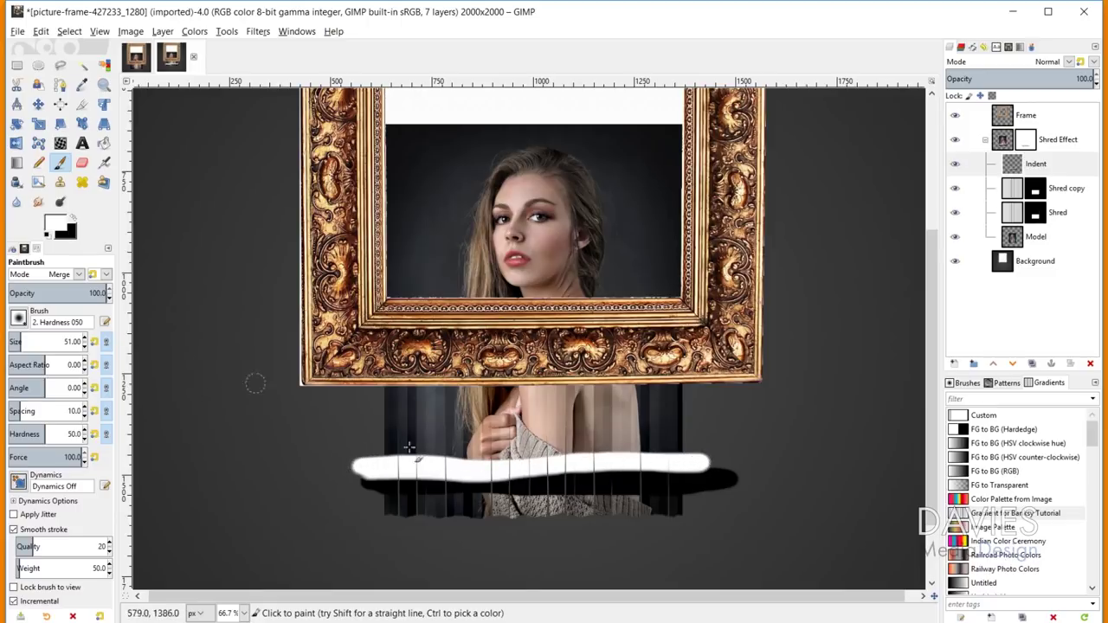
pyautogui.press('x')
pyautogui.moveTo(371, 490)
pyautogui.mouseDown()
pyautogui.moveTo(504, 487)
pyautogui.moveTo(367, 488)
pyautogui.mouseUp()
pyautogui.moveTo(482, 487)
pyautogui.mouseDown()
pyautogui.moveTo(549, 487)
pyautogui.moveTo(350, 487)
pyautogui.mouseUp()
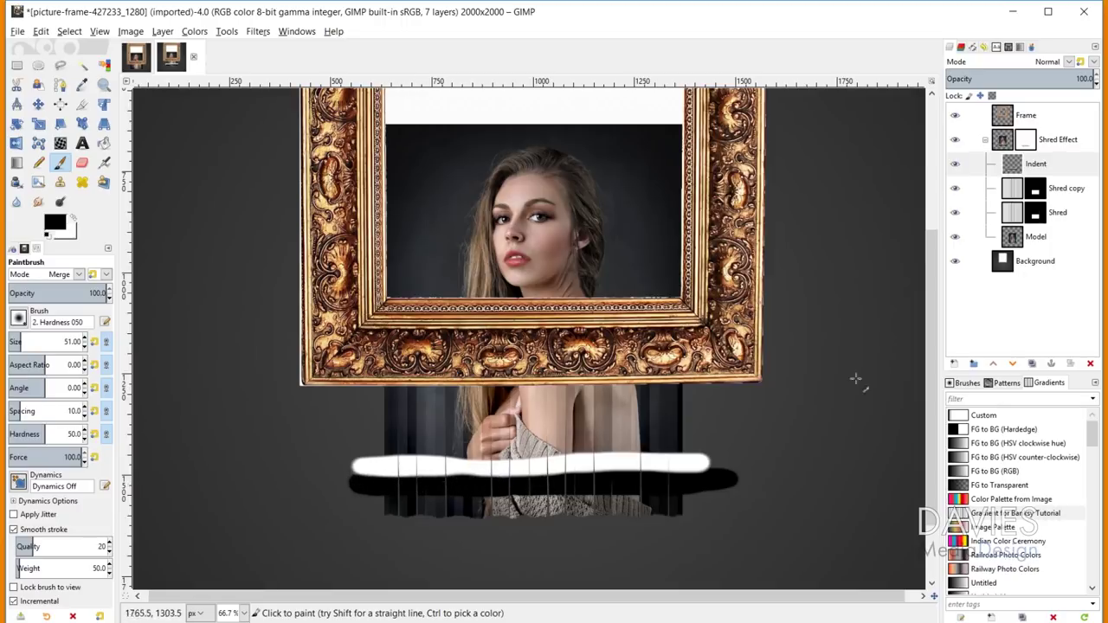
# - Set the Indent layer's blend mode to Soft light and its opacity to 46.3
pyautogui.click(1069, 61)
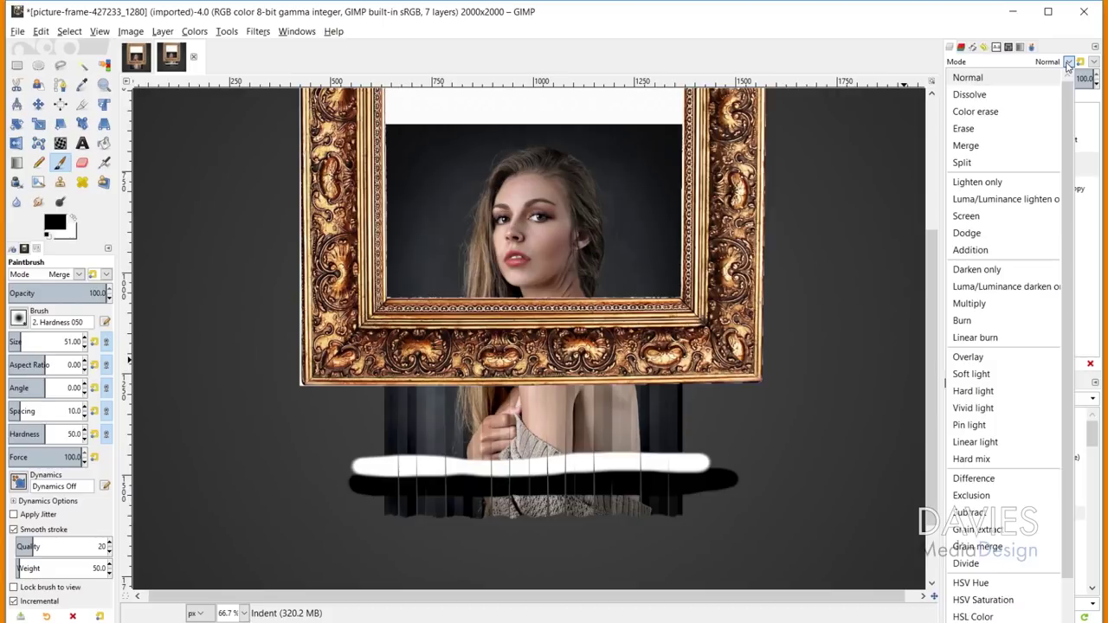
pyautogui.click(997, 375)
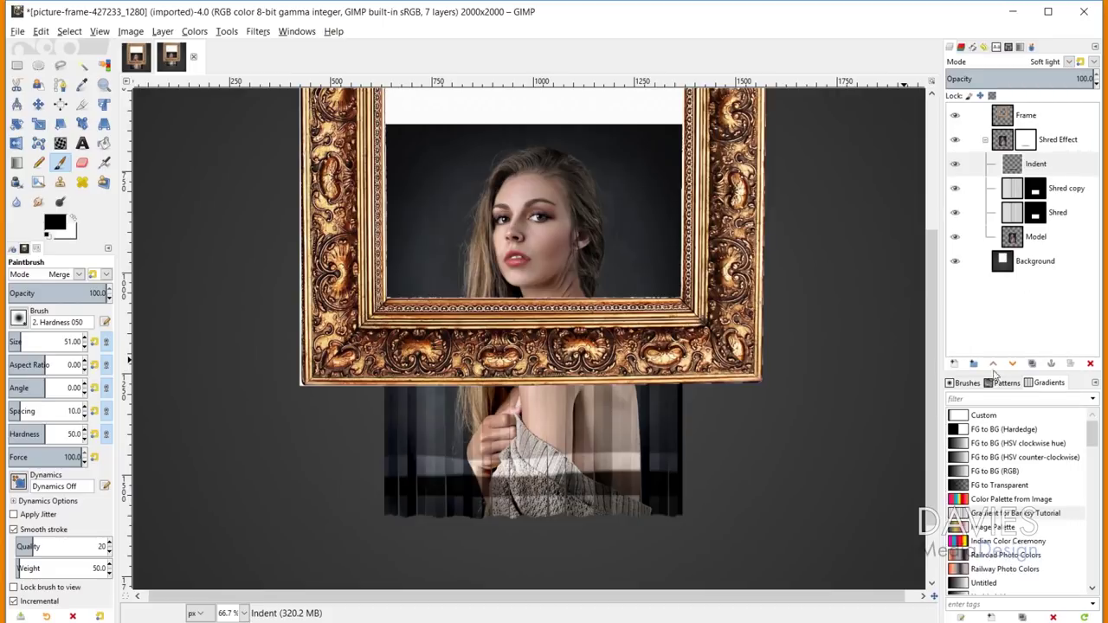
pyautogui.click(1014, 77)
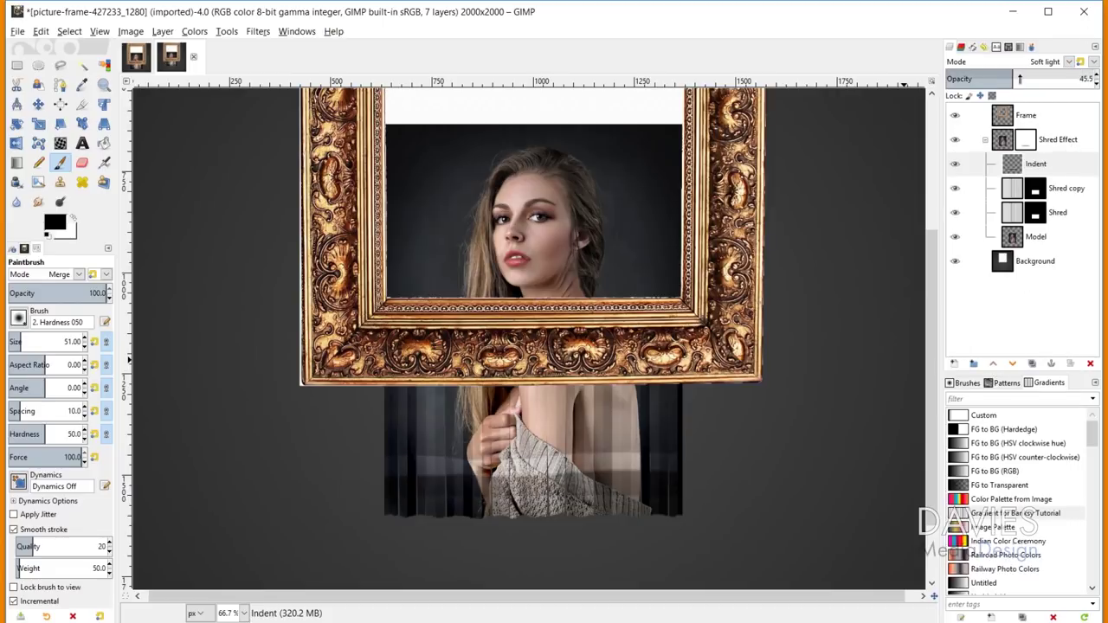
pyautogui.moveTo(1002, 79); pyautogui.dragTo(1014, 78)
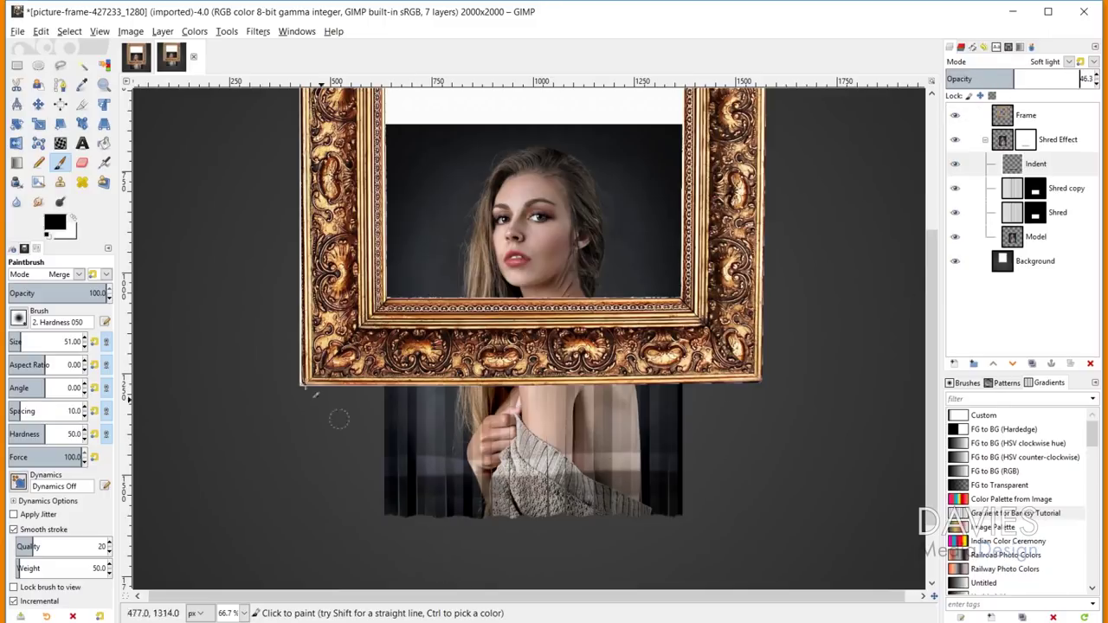
# - Soften the upper edge of the Indent layer's white band using the Eraser at size 128.22
pyautogui.click(82, 165)
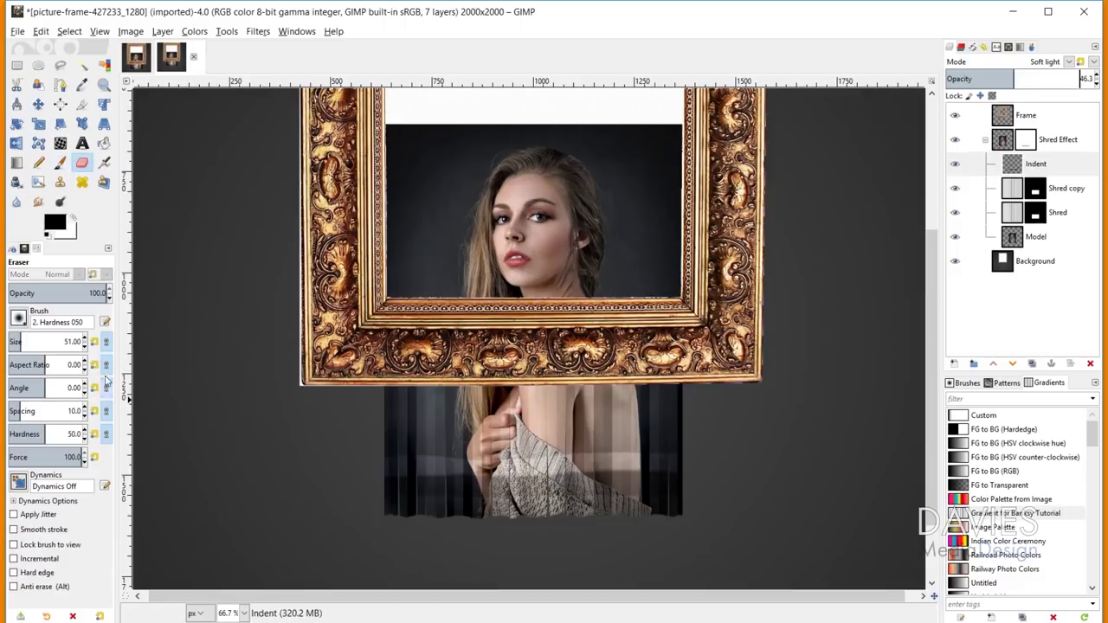
pyautogui.moveTo(21, 340)
pyautogui.mouseDown()
pyautogui.moveTo(45, 340)
pyautogui.moveTo(29, 341)
pyautogui.mouseUp()
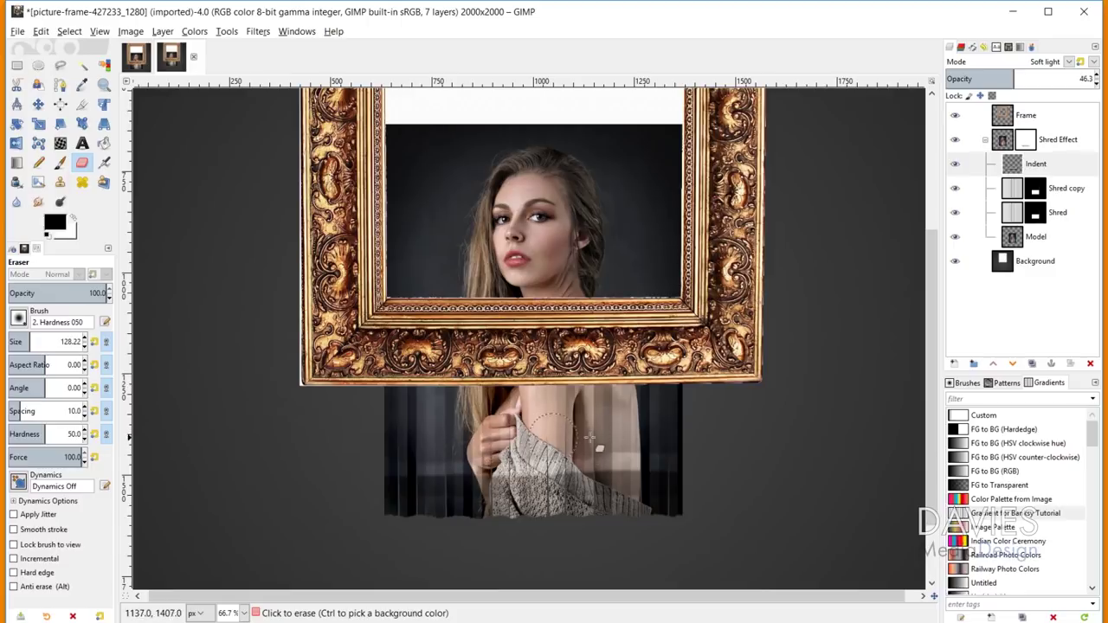
pyautogui.click(658, 445)
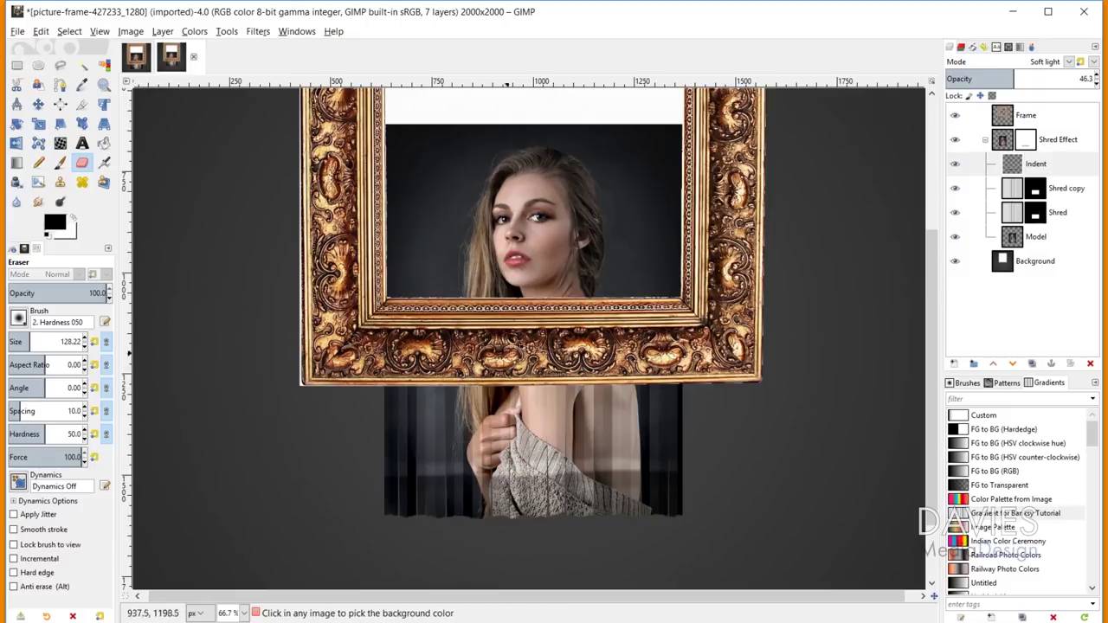
# - Select the Frame layer and expand its boundary to the full image size
pyautogui.scroll(-2, 516, 344)
pyautogui.scroll(1, 547, 345)
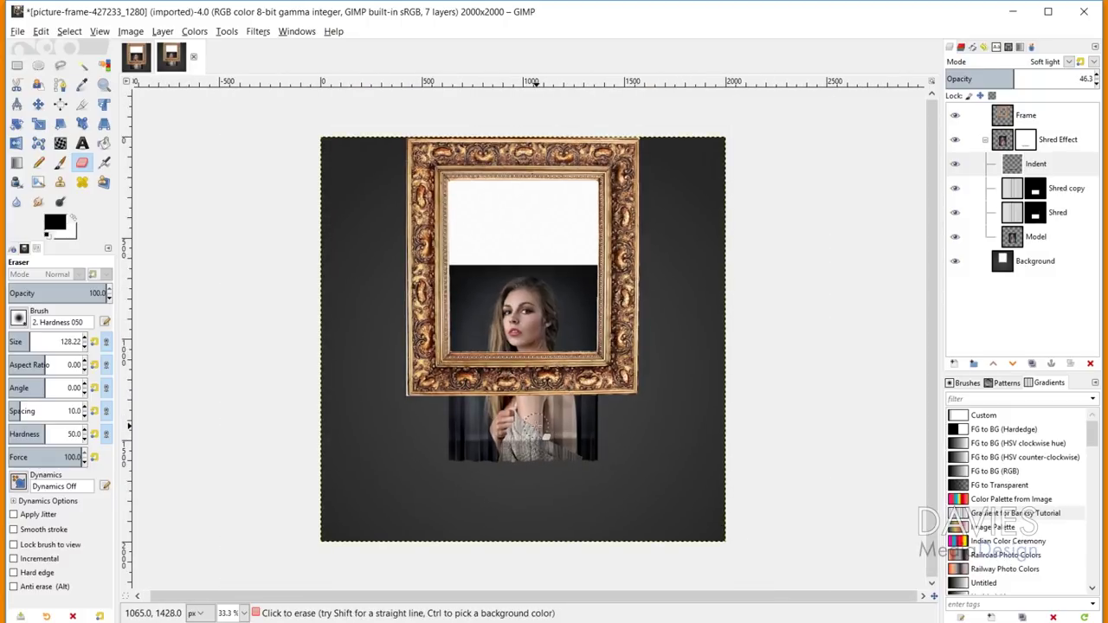
pyautogui.click(1002, 116)
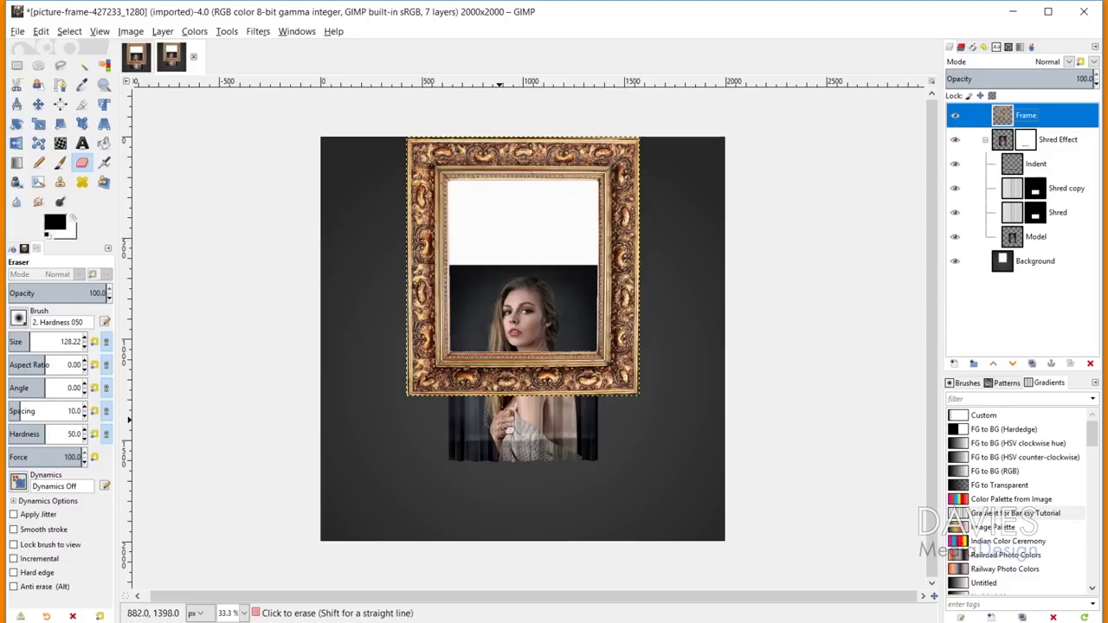
pyautogui.press('1')
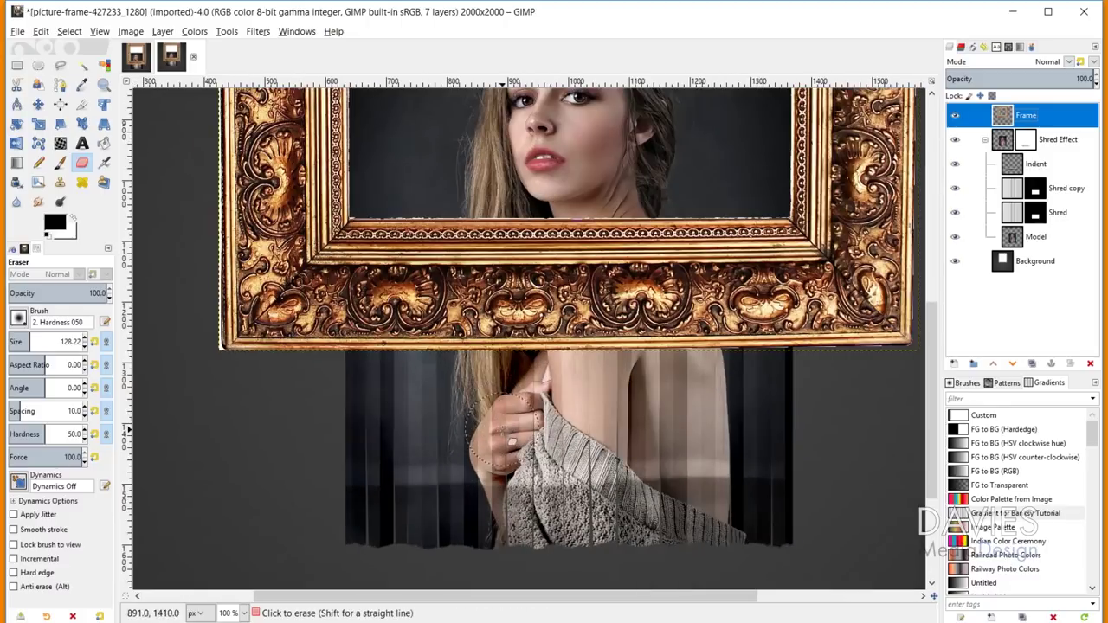
pyautogui.click(162, 32)
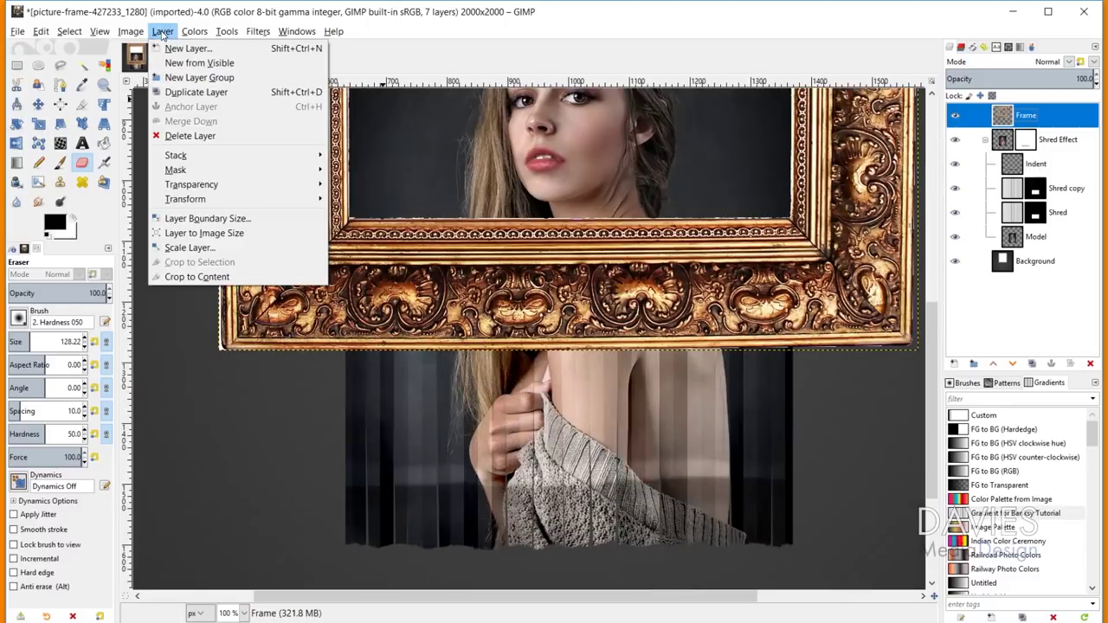
pyautogui.click(204, 232)
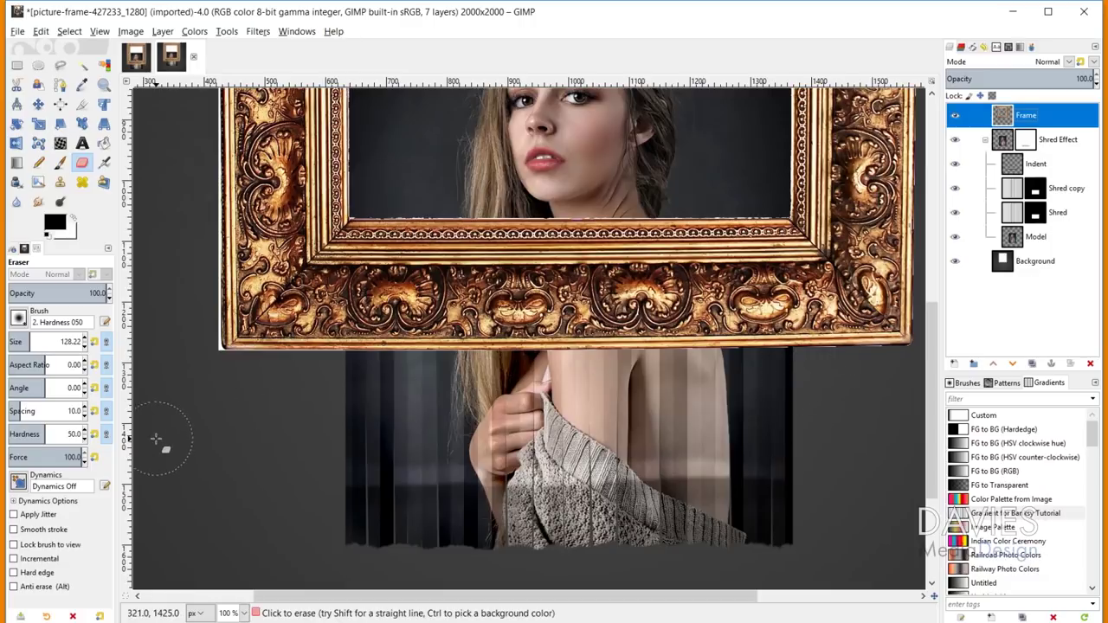
# - Fuzzy-select the white fringe around the frame's lower-left corner, delete it, and clear the selection
pyautogui.moveTo(52, 342); pyautogui.dragTo(23, 342)
pyautogui.scroll(5, 267, 361)
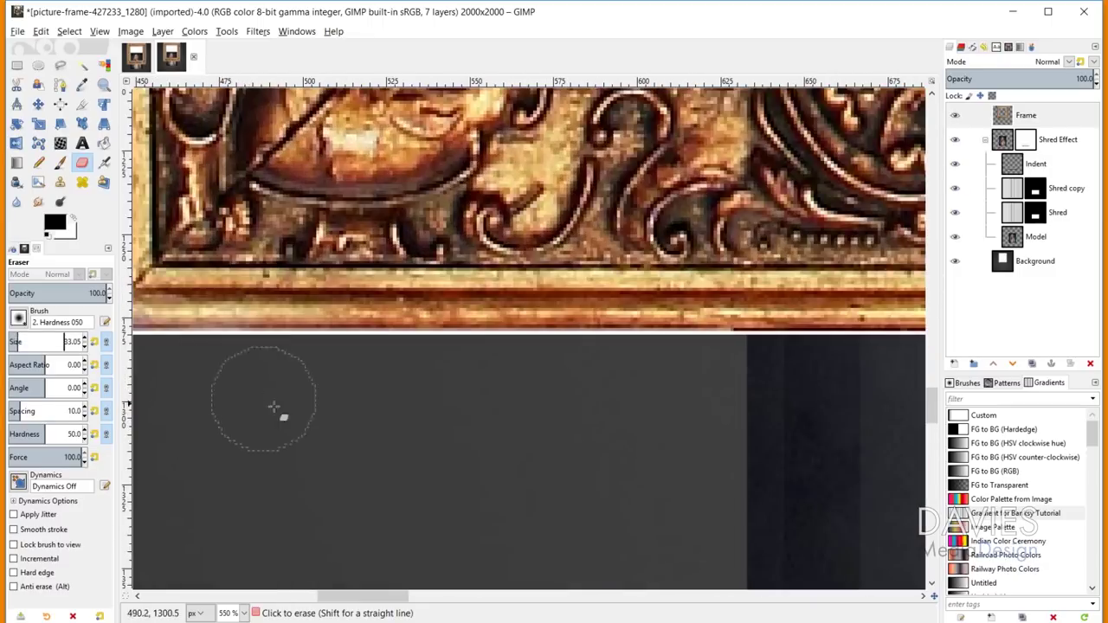
pyautogui.moveTo(372, 596); pyautogui.dragTo(343, 595)
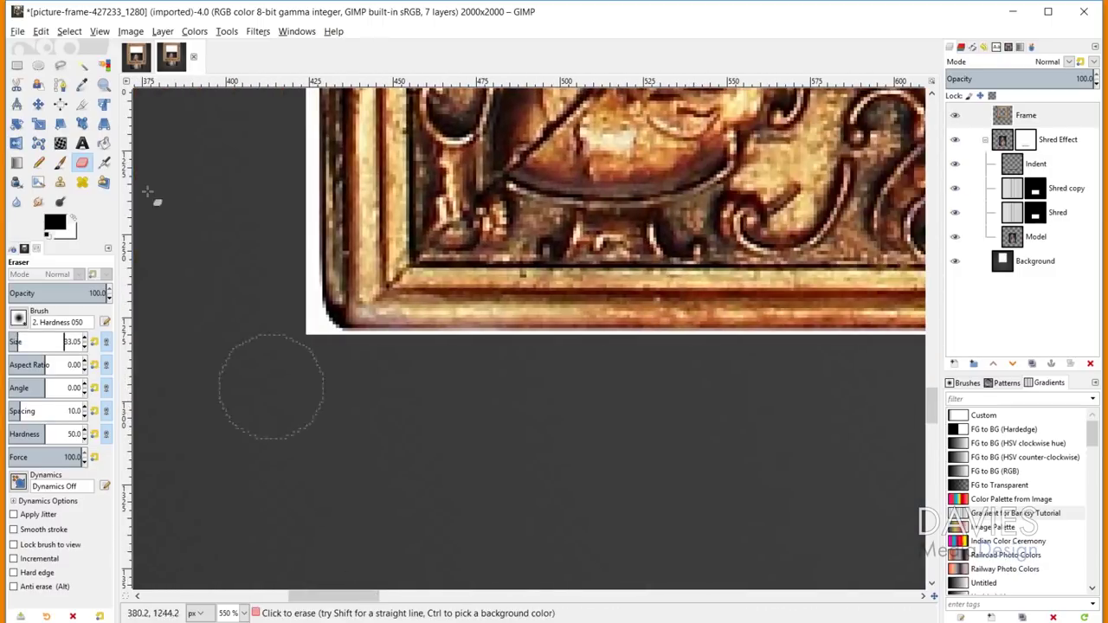
pyautogui.click(81, 67)
pyautogui.moveTo(317, 302); pyautogui.dragTo(319, 341)
pyautogui.press('Delete')
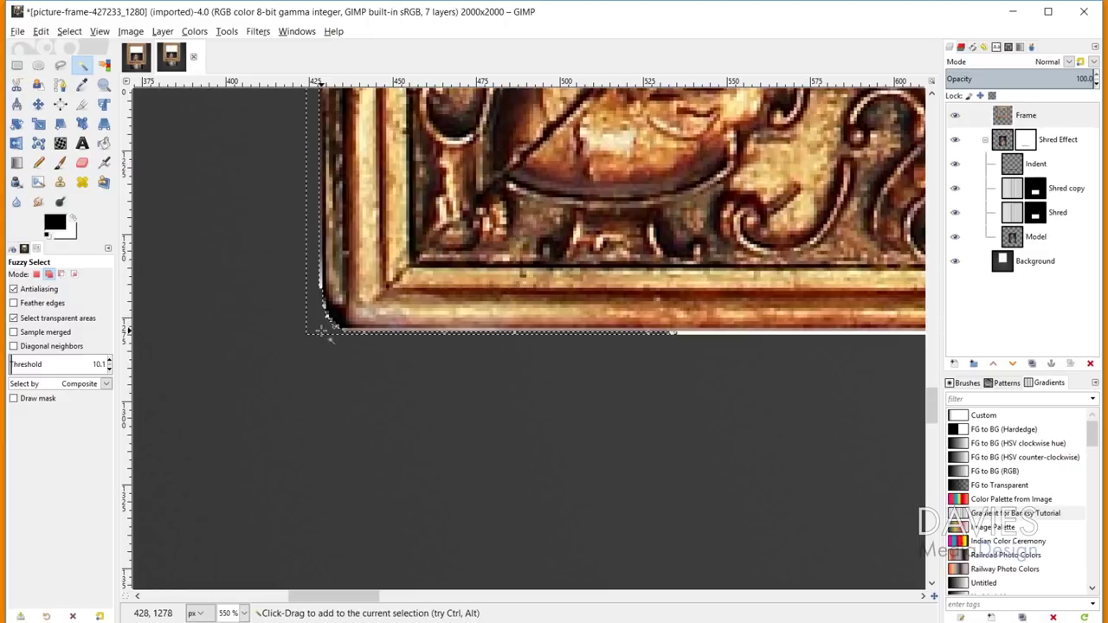
pyautogui.hotkey('ctrl', 'shift', 'a')
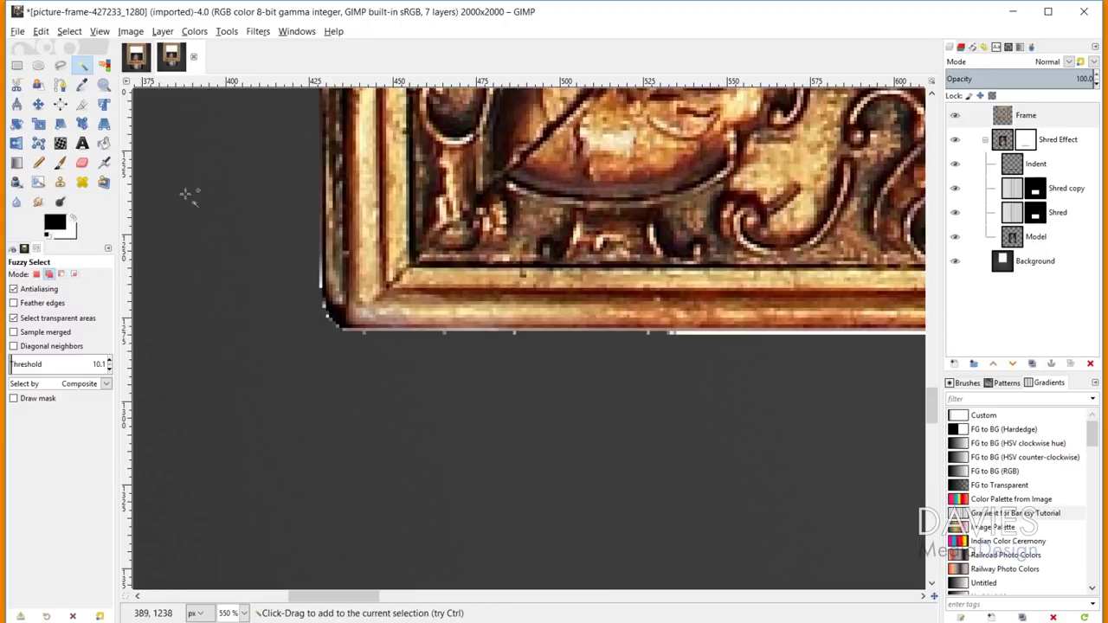
# - Erase the leftover fringe along the left end of the frame's bottom edge using the 2. Hardness 100 brush at size 15.42
pyautogui.click(82, 164)
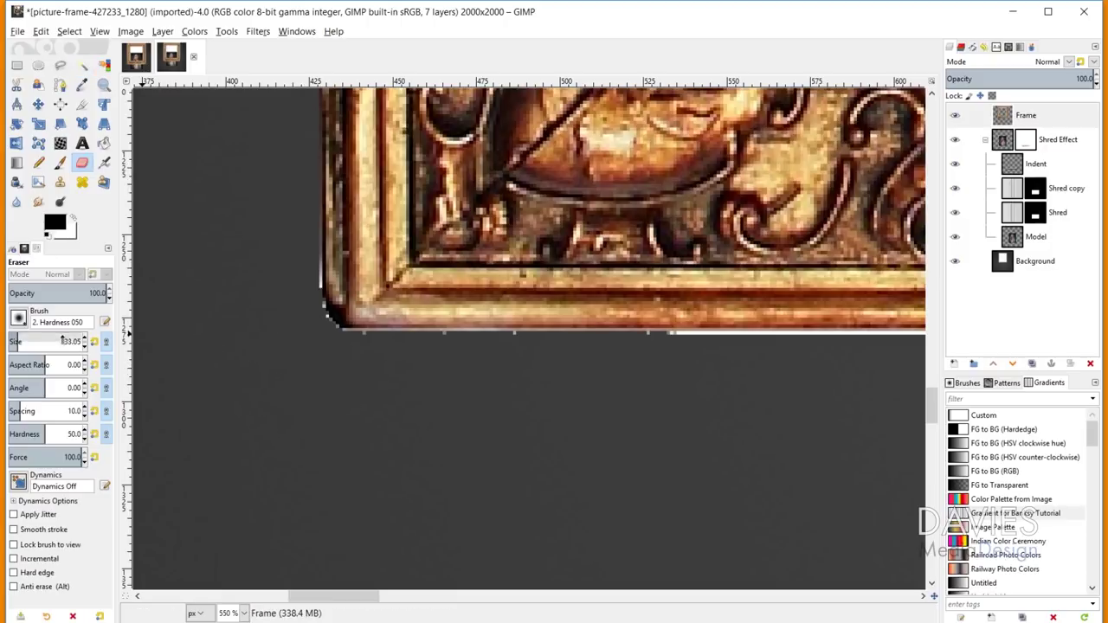
pyautogui.moveTo(13, 340); pyautogui.dragTo(16, 341)
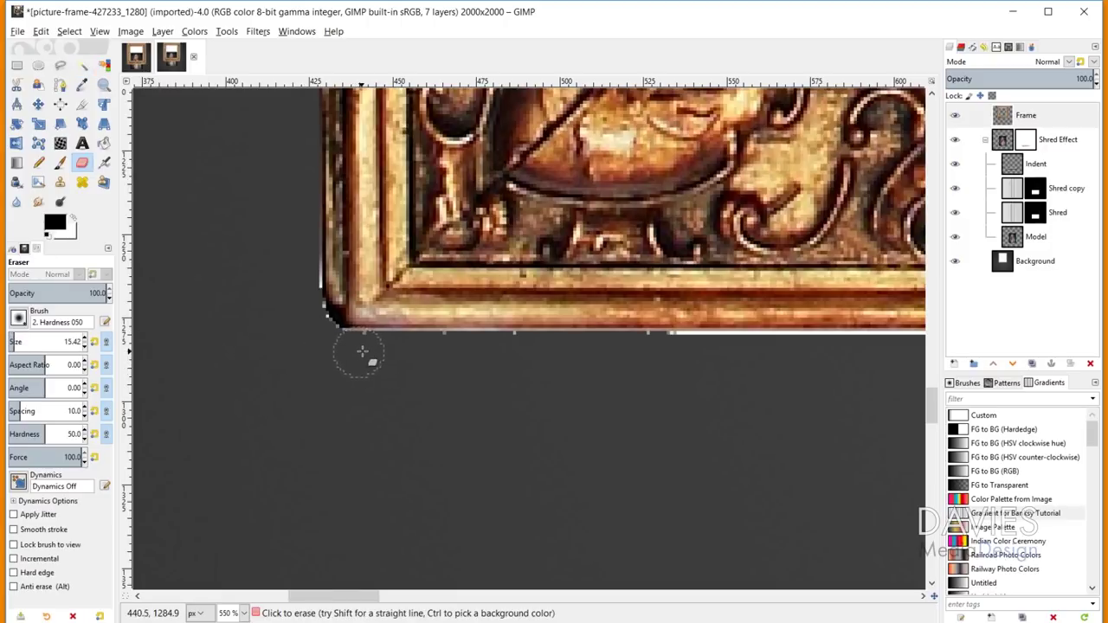
pyautogui.click(18, 319)
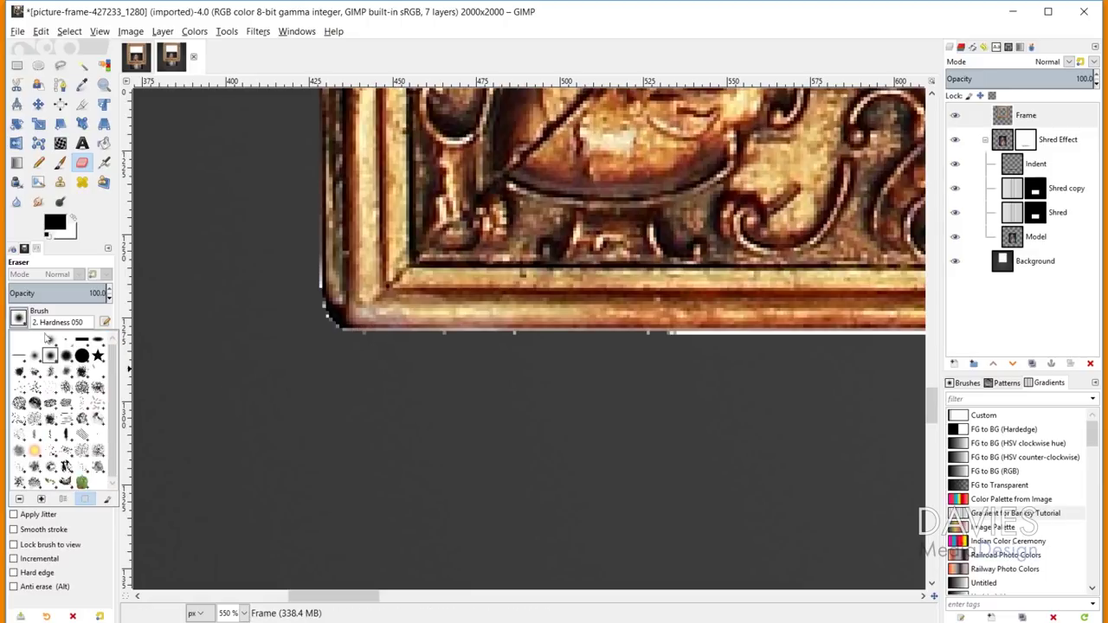
pyautogui.click(82, 354)
pyautogui.moveTo(34, 342); pyautogui.dragTo(16, 342)
pyautogui.click(356, 352)
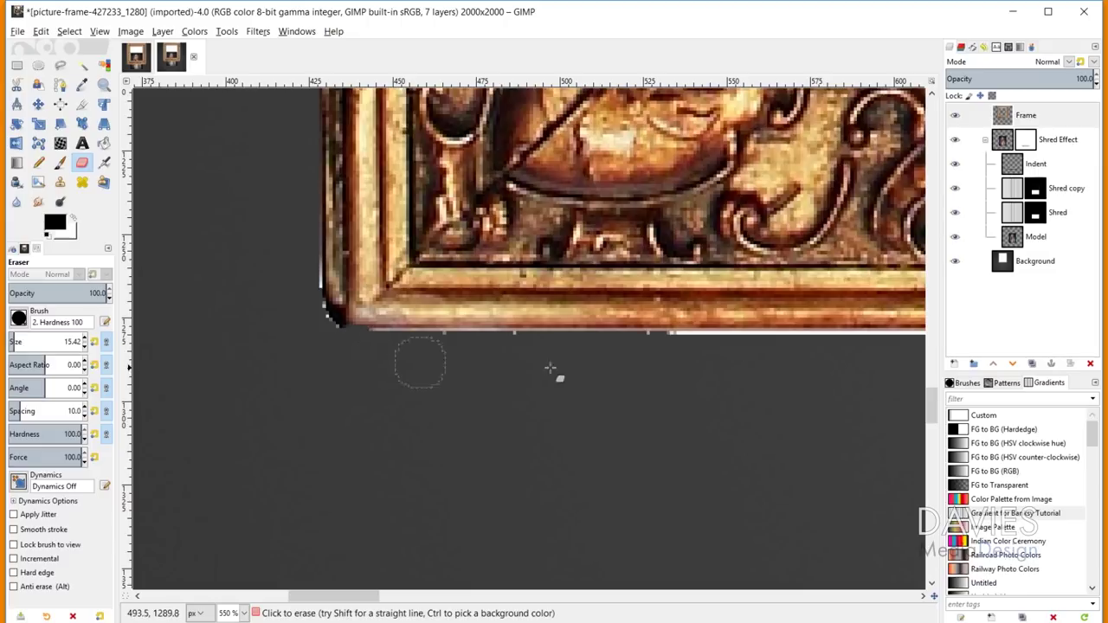
pyautogui.keyDown('shift'); pyautogui.click(815, 355); pyautogui.keyUp('shift')
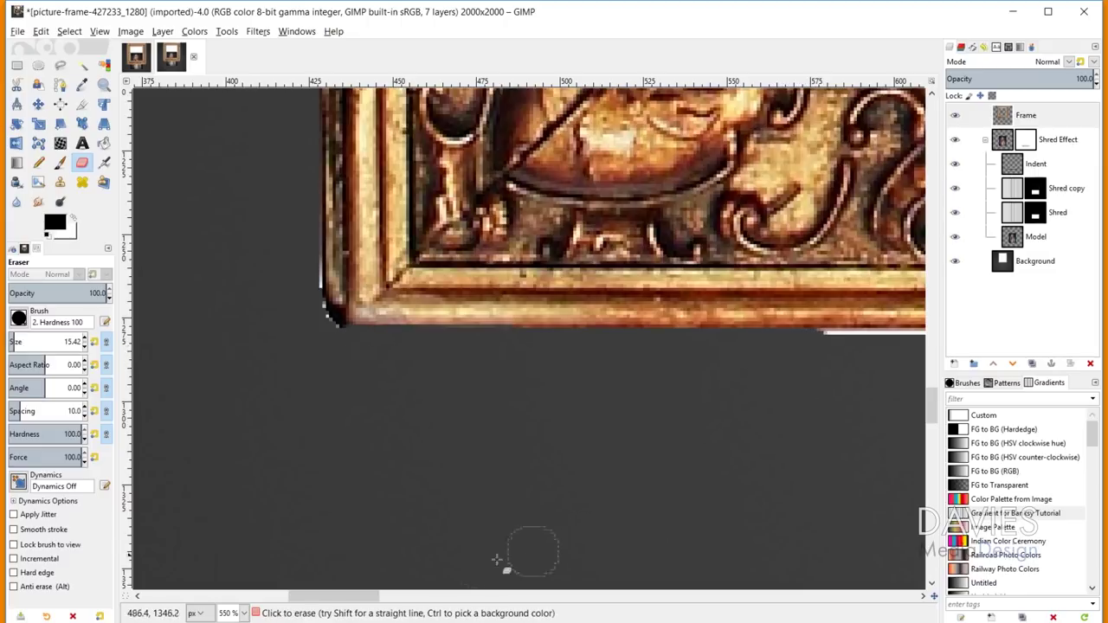
# - Erase the white line in straight strokes along the frame's bottom edge, from above the left strips to the woman's hair
pyautogui.moveTo(829, 386)
pyautogui.mouseDown()
pyautogui.moveTo(534, 366)
pyautogui.moveTo(277, 404)
pyautogui.mouseUp()
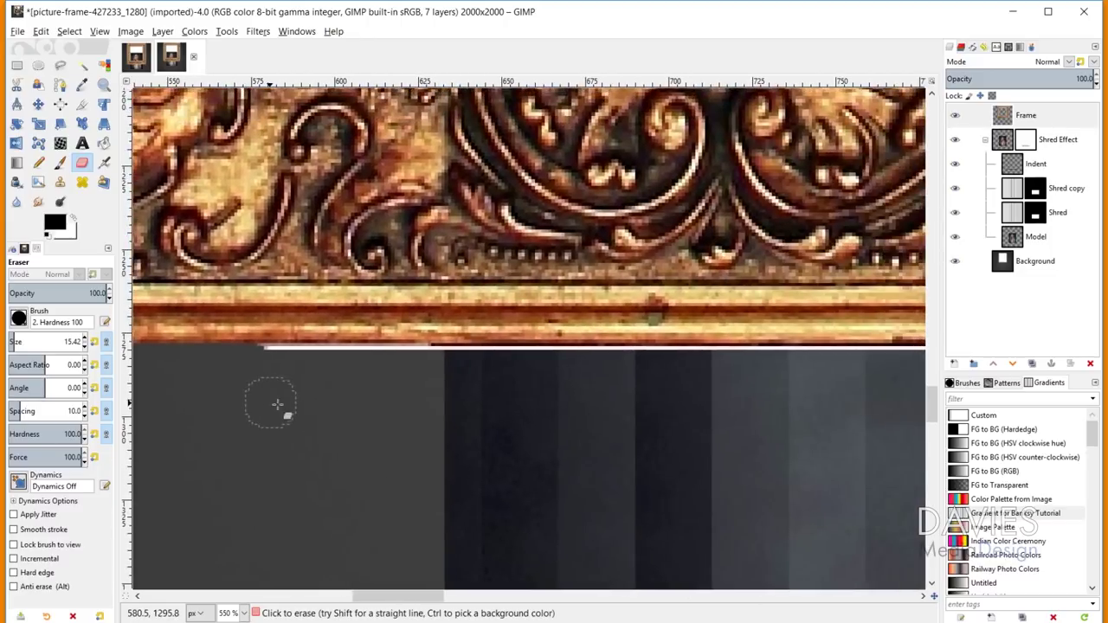
pyautogui.keyDown('shift'); pyautogui.click(626, 370); pyautogui.keyUp('shift')
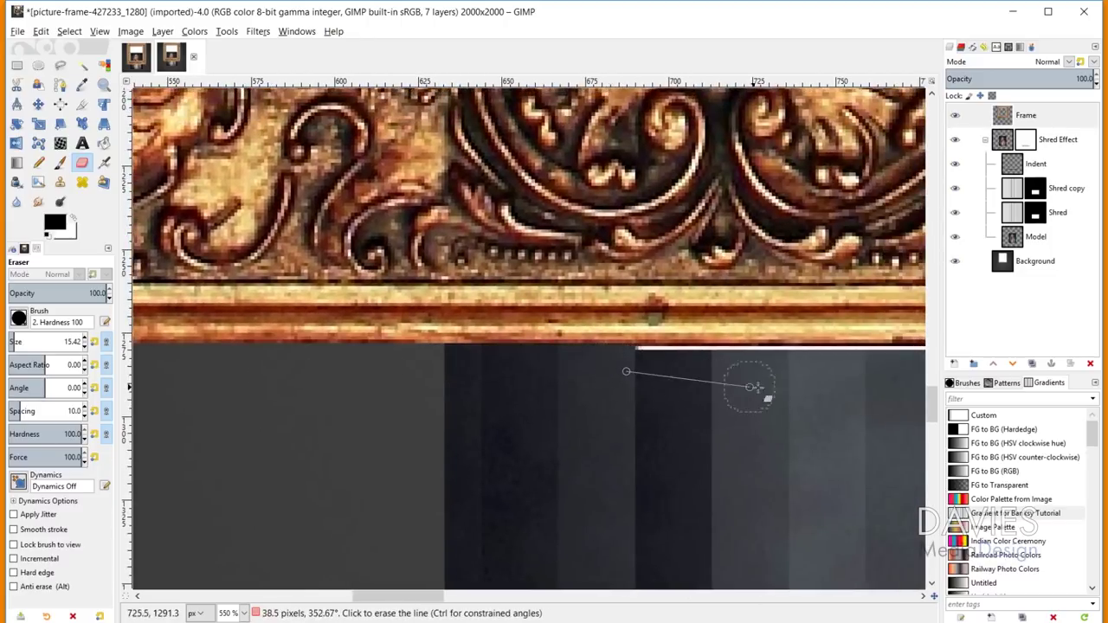
pyautogui.keyDown('shift'); pyautogui.click(867, 370); pyautogui.keyUp('shift')
pyautogui.moveTo(868, 371); pyautogui.dragTo(181, 364)
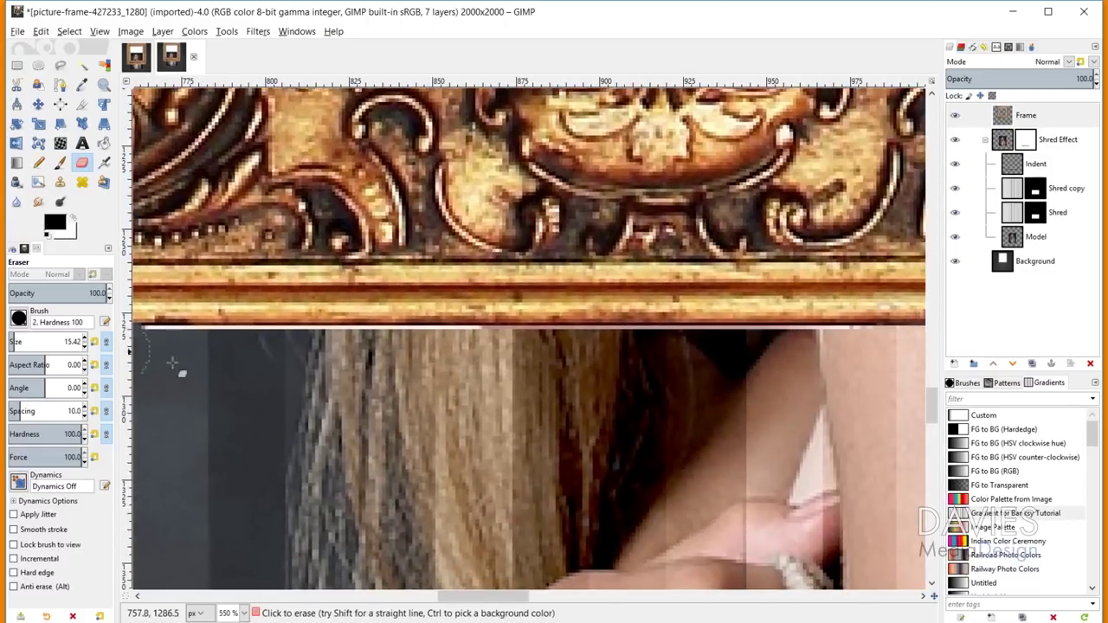
pyautogui.keyDown('shift'); pyautogui.click(670, 353); pyautogui.keyUp('shift')
pyautogui.moveTo(670, 353)
pyautogui.mouseDown()
pyautogui.moveTo(551, 372)
pyautogui.moveTo(267, 338)
pyautogui.moveTo(219, 346)
pyautogui.mouseUp()
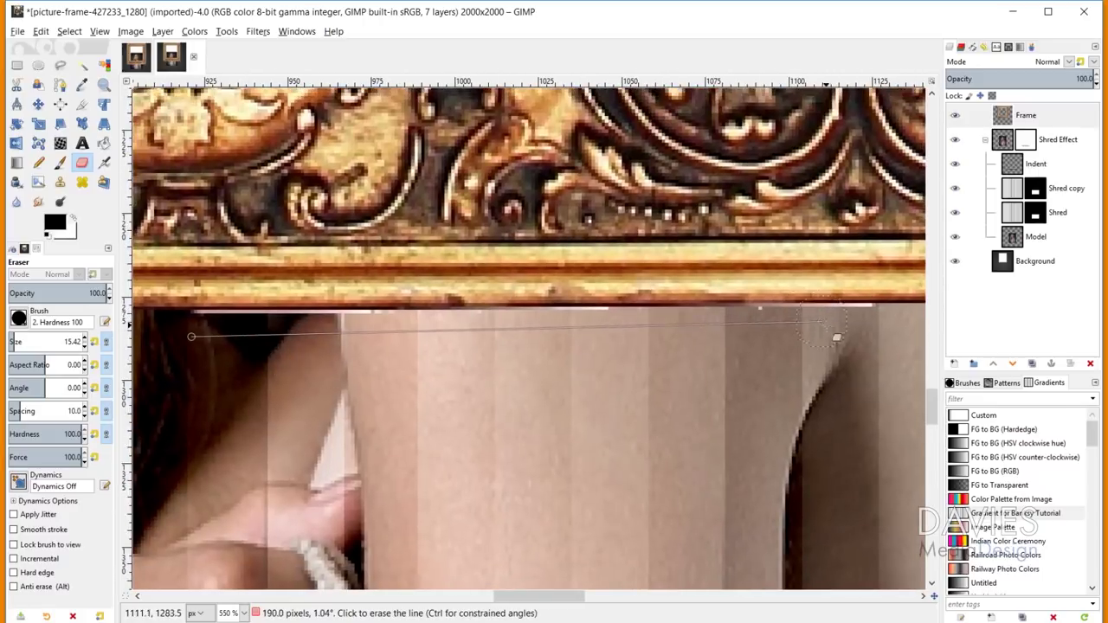
# - Continue erasing the white line along the frame's bottom edge from the woman's arm to the lower-right corner
pyautogui.keyDown('shift'); pyautogui.click(887, 335); pyautogui.keyUp('shift')
pyautogui.hscroll(5, 856, 320)
pyautogui.keyDown('shift'); pyautogui.click(824, 296); pyautogui.keyUp('shift')
pyautogui.hscroll(5, 824, 297)
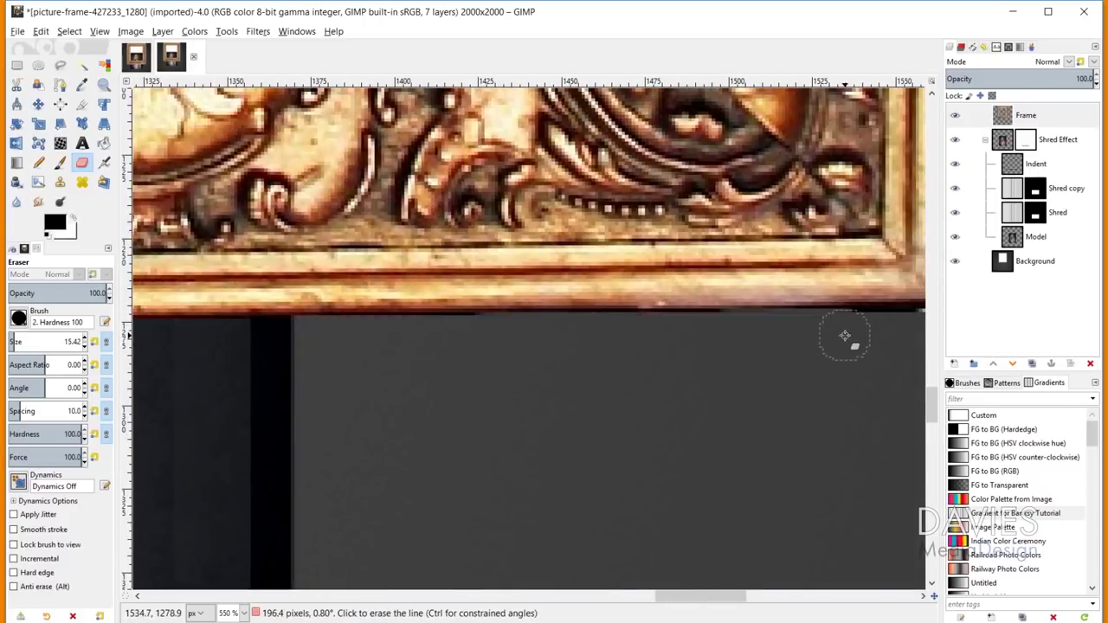
pyautogui.keyDown('shift'); pyautogui.click(845, 334); pyautogui.keyUp('shift')
pyautogui.hscroll(4, 846, 334)
# - Erase the white fringe along the frame's outer right edge in straight strokes, from the lower corner up to the upper corner
pyautogui.keyDown('shift'); pyautogui.click(457, 302); pyautogui.keyUp('shift')
pyautogui.scroll(5, 457, 302)
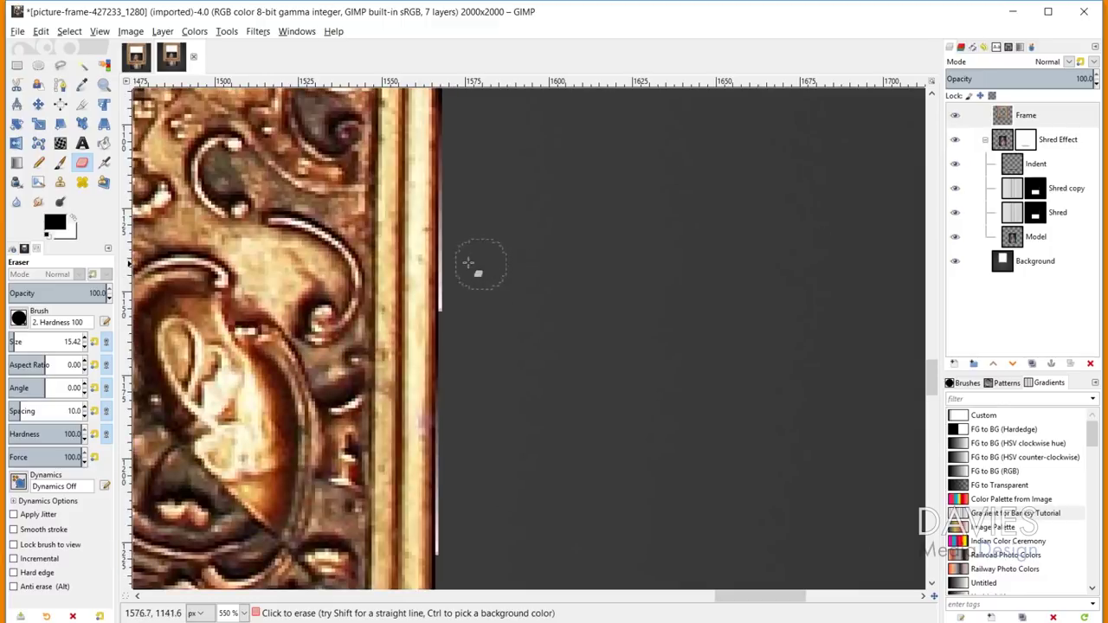
pyautogui.keyDown('shift'); pyautogui.click(462, 260); pyautogui.keyUp('shift')
pyautogui.scroll(5, 467, 257)
pyautogui.keyDown('shift'); pyautogui.click(472, 181); pyautogui.keyUp('shift')
pyautogui.scroll(5, 485, 173)
pyautogui.keyDown('shift'); pyautogui.click(488, 169); pyautogui.keyUp('shift')
pyautogui.scroll(5, 492, 162)
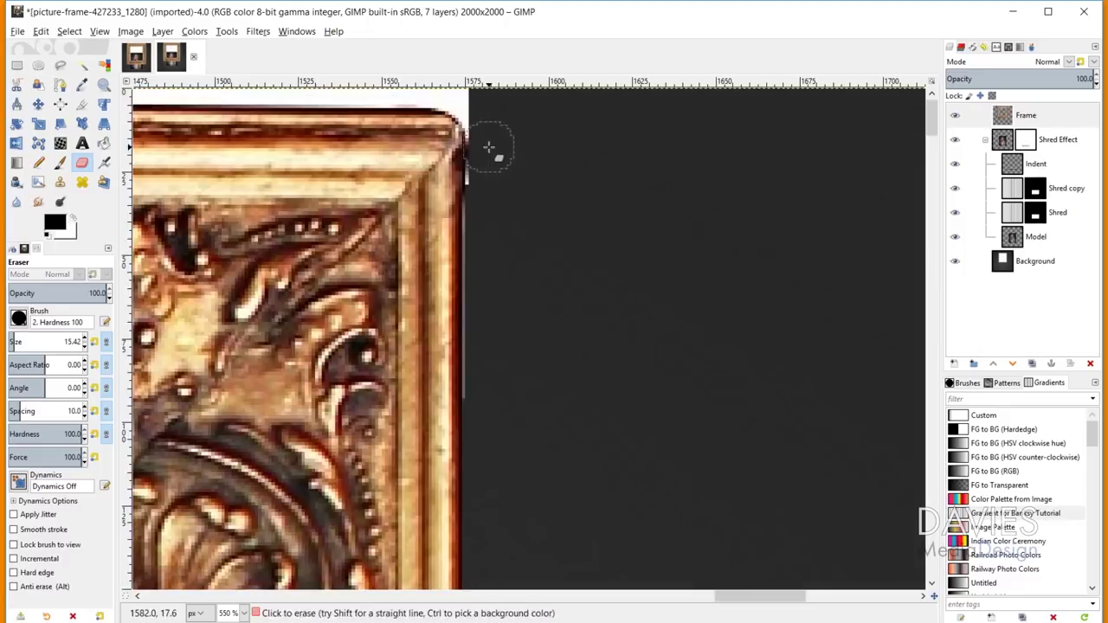
# - Fuzzy-select the white area above the frame's top edge and around its upper-right corner, and delete it
pyautogui.click(82, 65)
pyautogui.keyDown('shift'); pyautogui.click(327, 105); pyautogui.keyUp('shift')
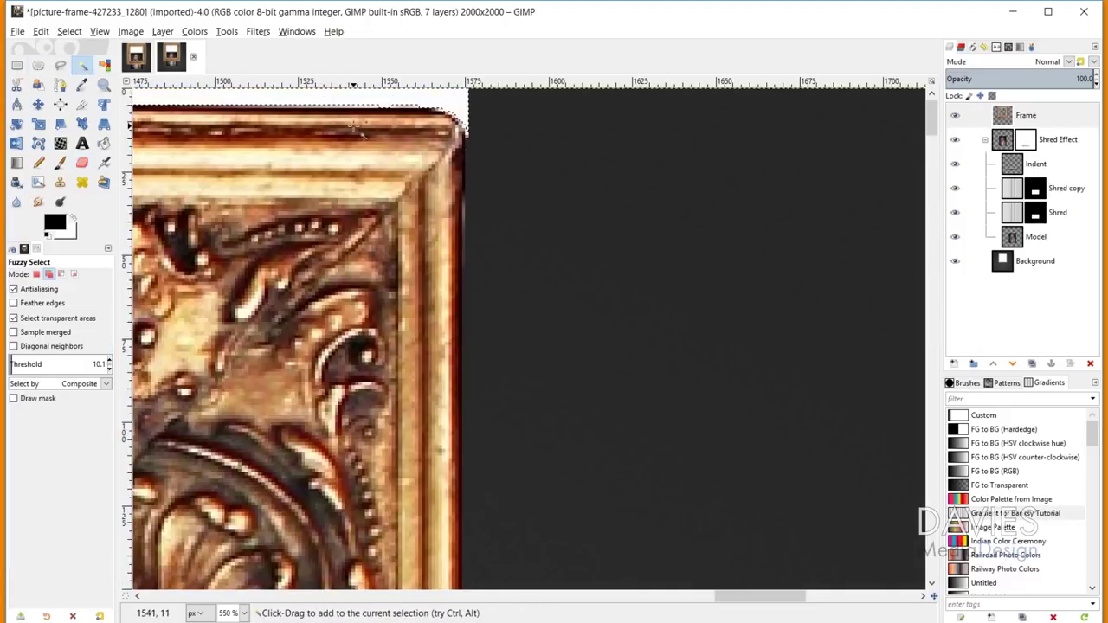
pyautogui.press('Delete')
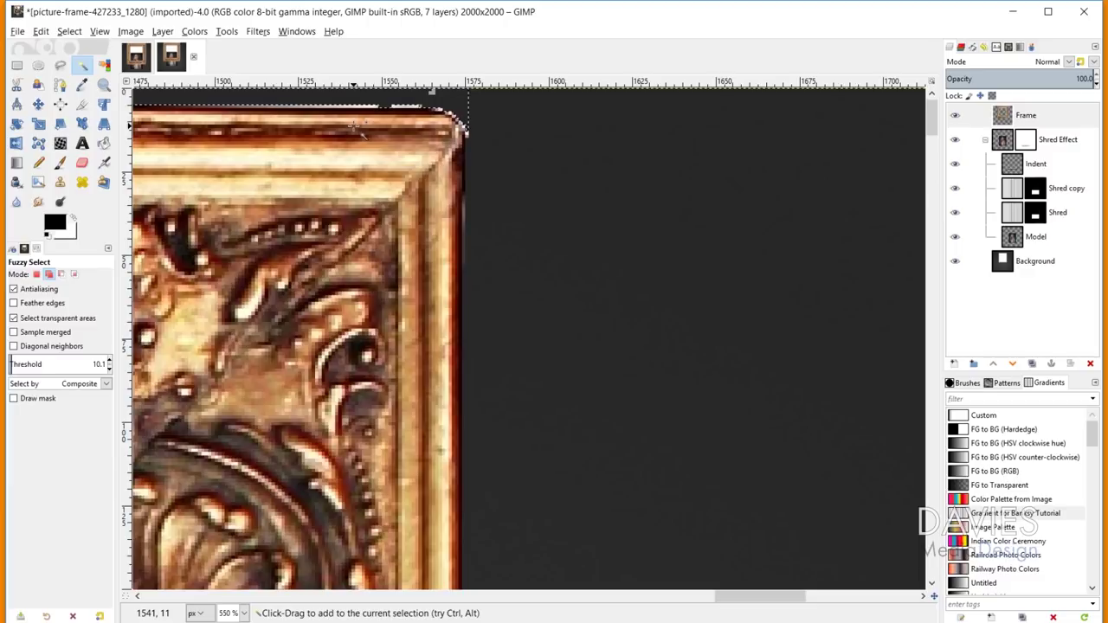
# - Reduce the Eraser size to 4.42 and erase the remaining white specks at the right end of the frame's top edge
pyautogui.click(84, 161)
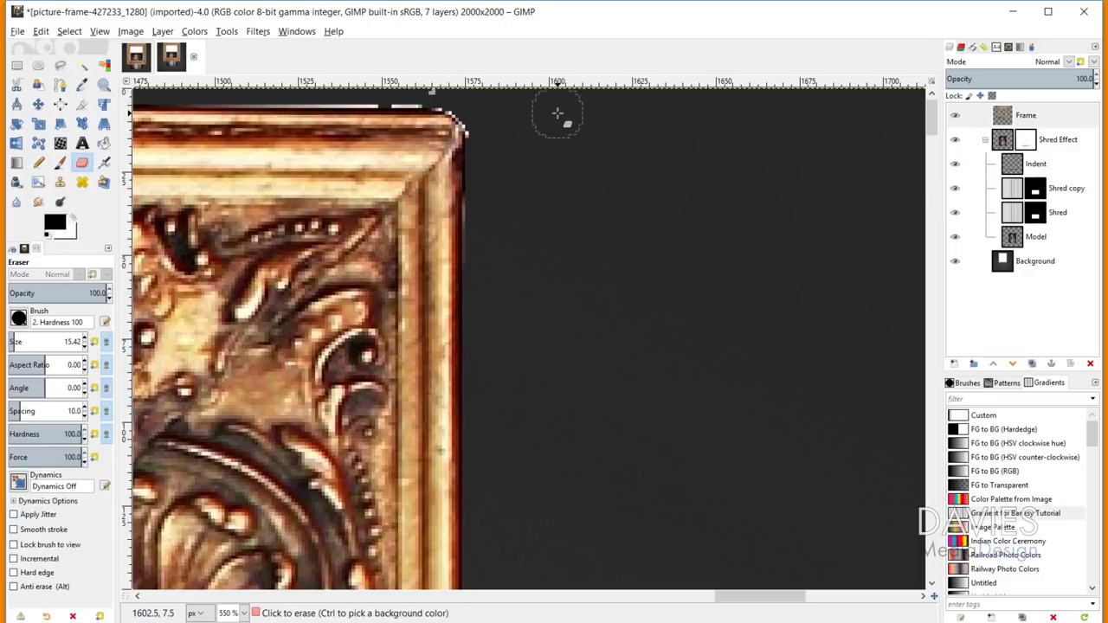
pyautogui.press('[')
pyautogui.press('[')
pyautogui.press('[')
pyautogui.press('[')
pyautogui.press('[')
pyautogui.press('[')
pyautogui.press('[')
pyautogui.press('[')
pyautogui.press('[')
pyautogui.press('[')
pyautogui.press('[')
pyautogui.press('[')
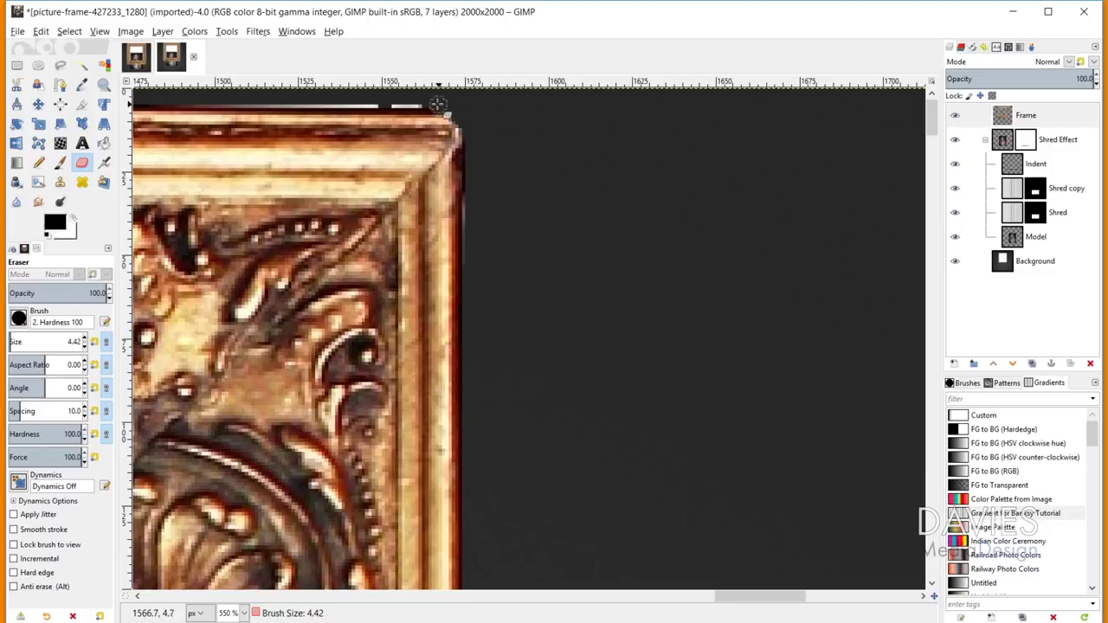
pyautogui.moveTo(278, 101); pyautogui.dragTo(204, 100)
pyautogui.hotkey('ctrl', 'z')
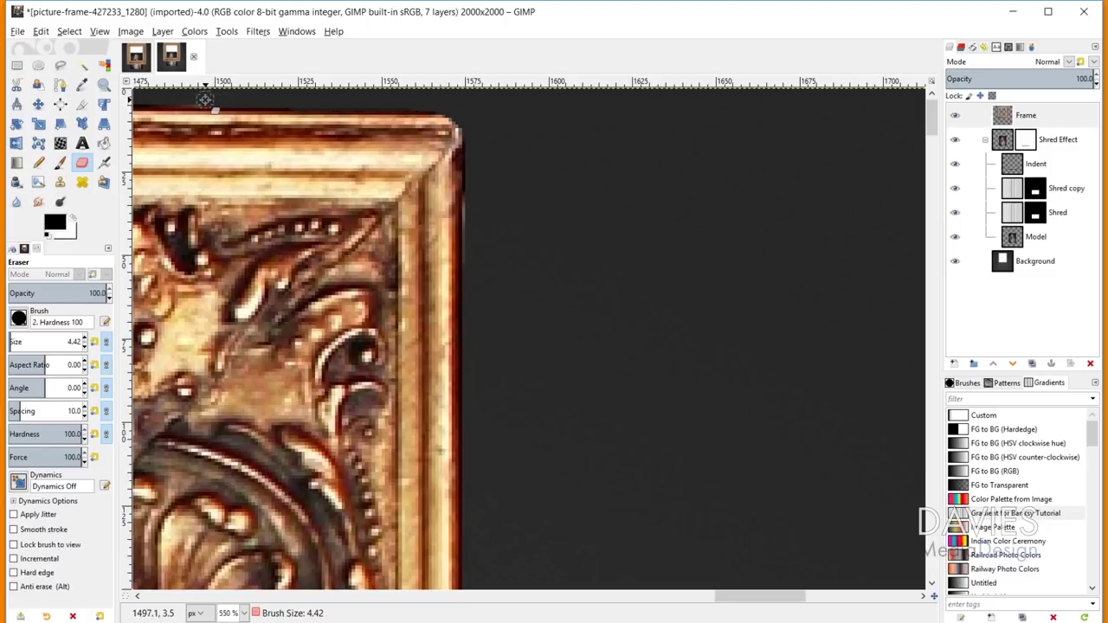
# - Erase the rest of the white line along the frame's top edge in straight strokes toward the upper-left corner
pyautogui.hscroll(-10, 380, 455)
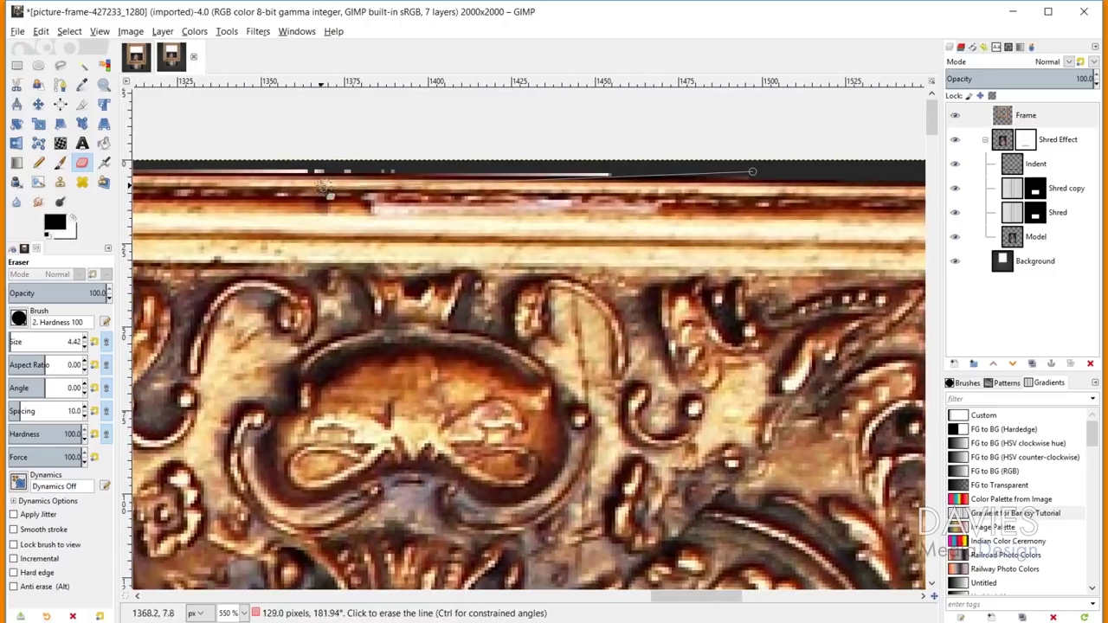
pyautogui.keyDown('shift'); pyautogui.click(294, 166); pyautogui.keyUp('shift')
pyautogui.hscroll(-8, 235, 164)
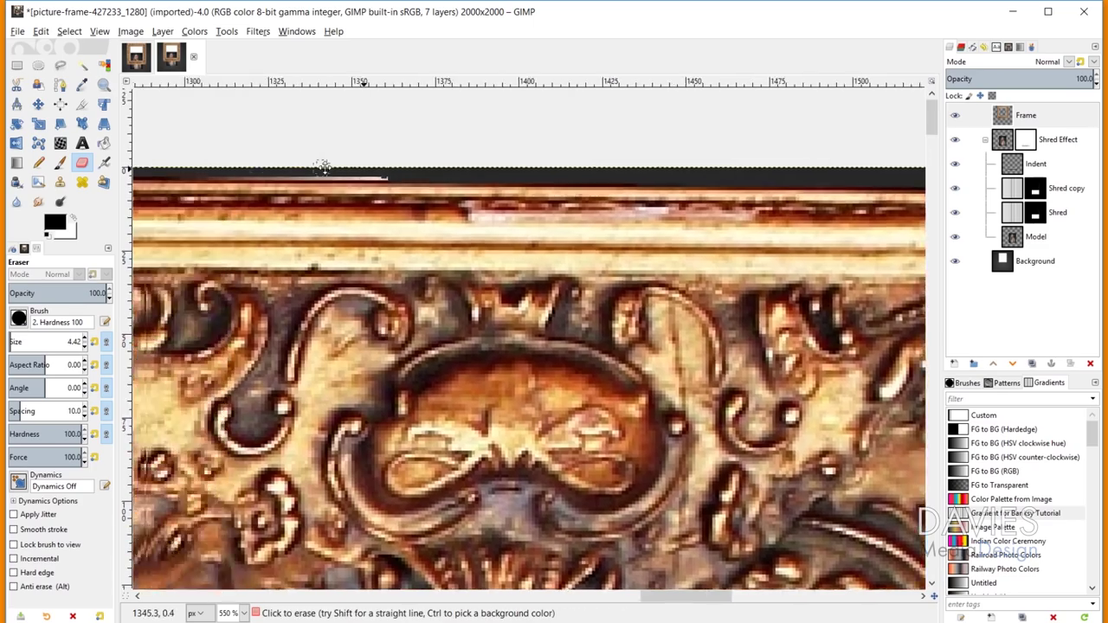
pyautogui.hscroll(-3, 519, 166)
pyautogui.keyDown('shift'); pyautogui.click(234, 167); pyautogui.keyUp('shift')
pyautogui.hscroll(-7, 260, 166)
pyautogui.keyDown('shift'); pyautogui.click(320, 169); pyautogui.keyUp('shift')
pyautogui.hscroll(-20, 242, 166)
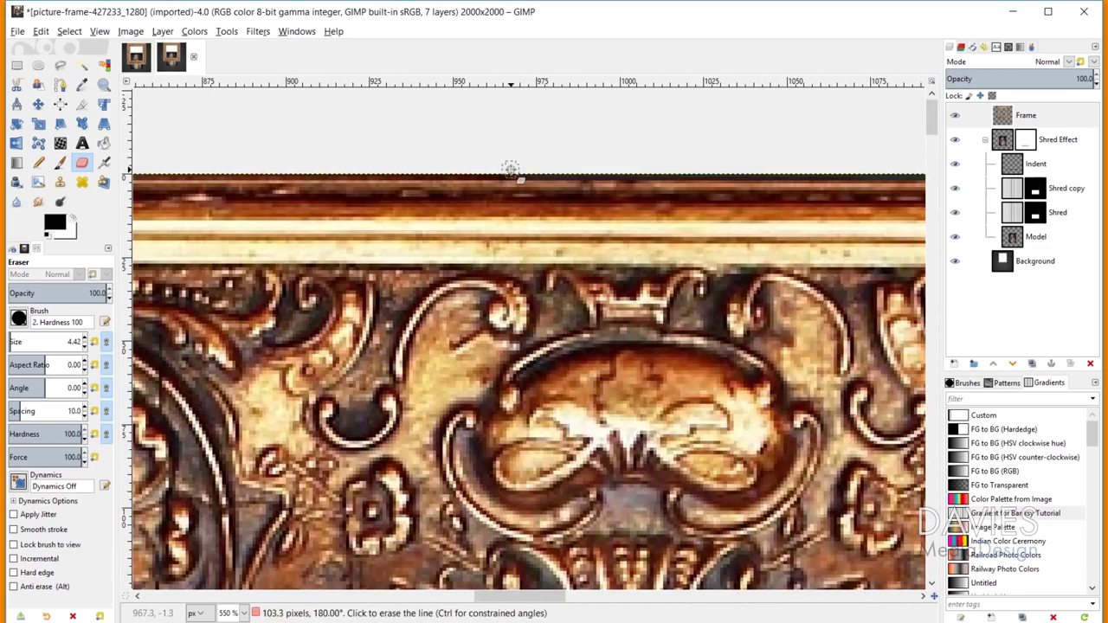
pyautogui.scroll(-1, 520, 164)
pyautogui.moveTo(444, 598); pyautogui.dragTo(347, 596)
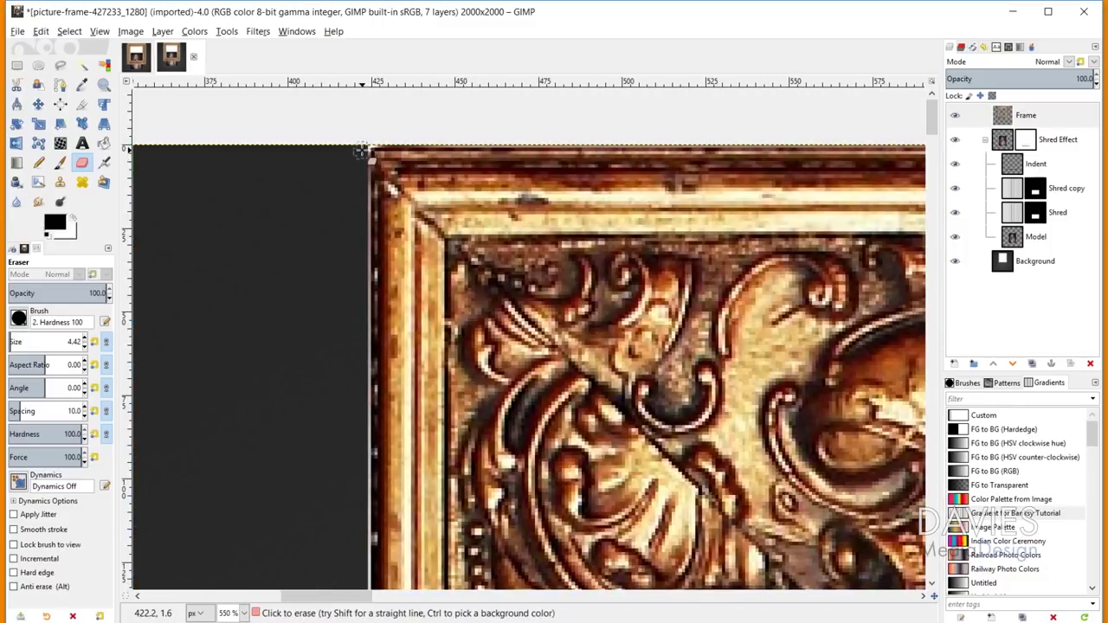
# - Erase the white fringe down the frame's outer left edge and clean up its lower-left corner
pyautogui.scroll(-8, 361, 154)
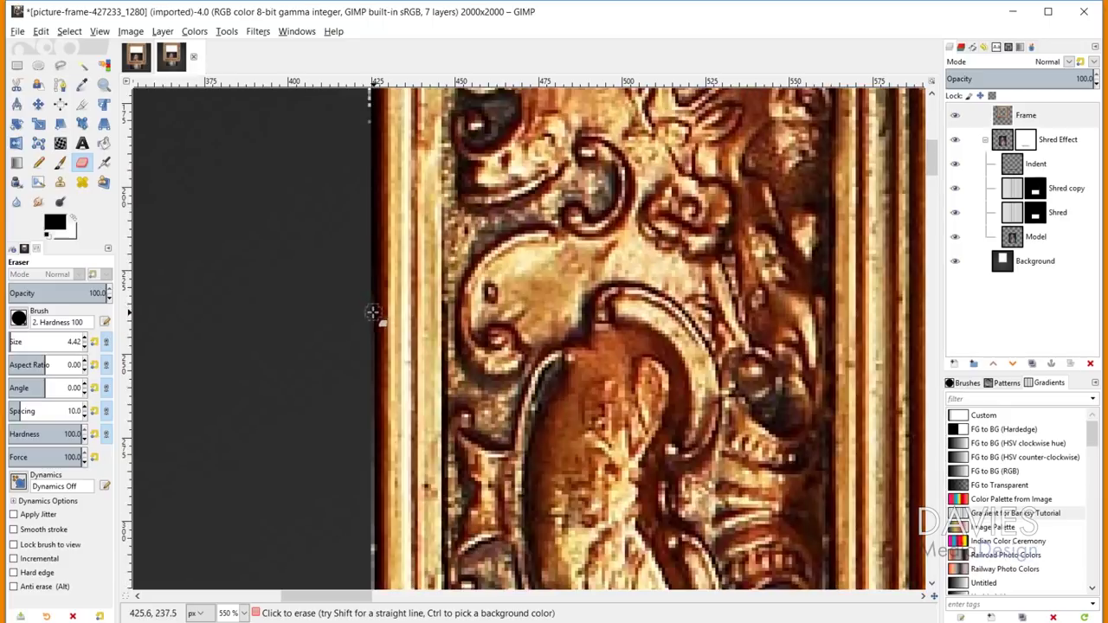
pyautogui.scroll(-5, 368, 217)
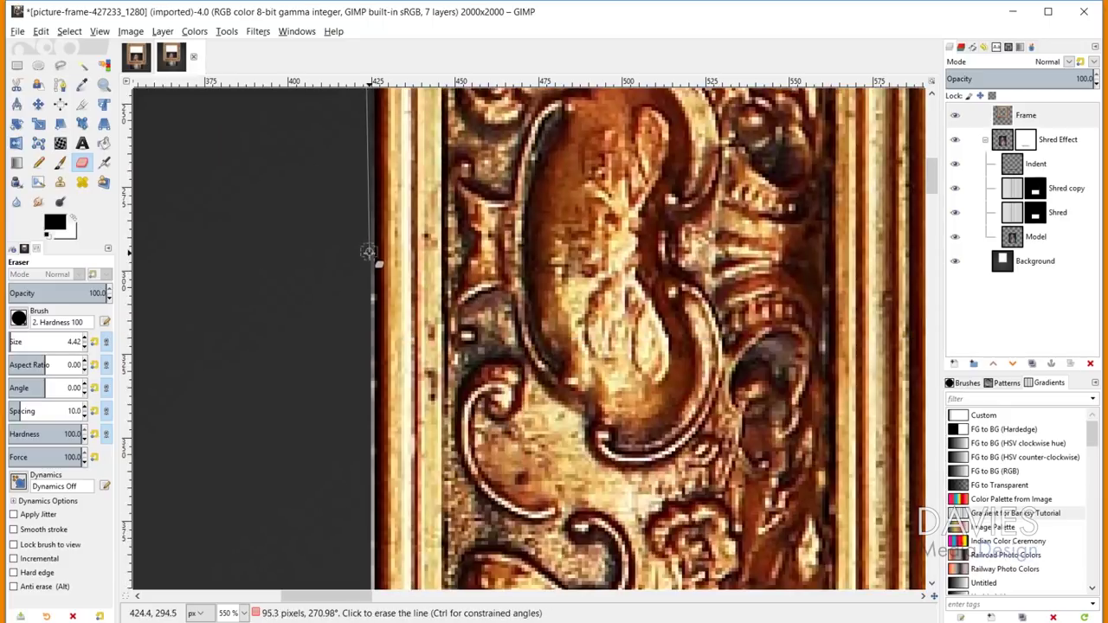
pyautogui.scroll(-5, 367, 260)
pyautogui.scroll(-10, 370, 311)
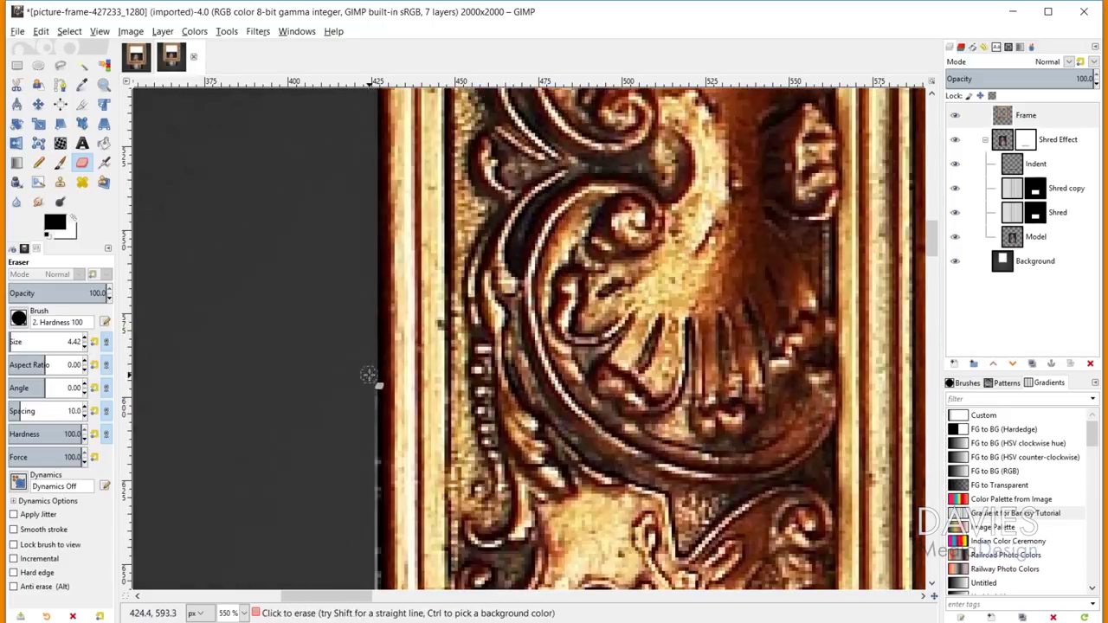
pyautogui.scroll(-10, 370, 476)
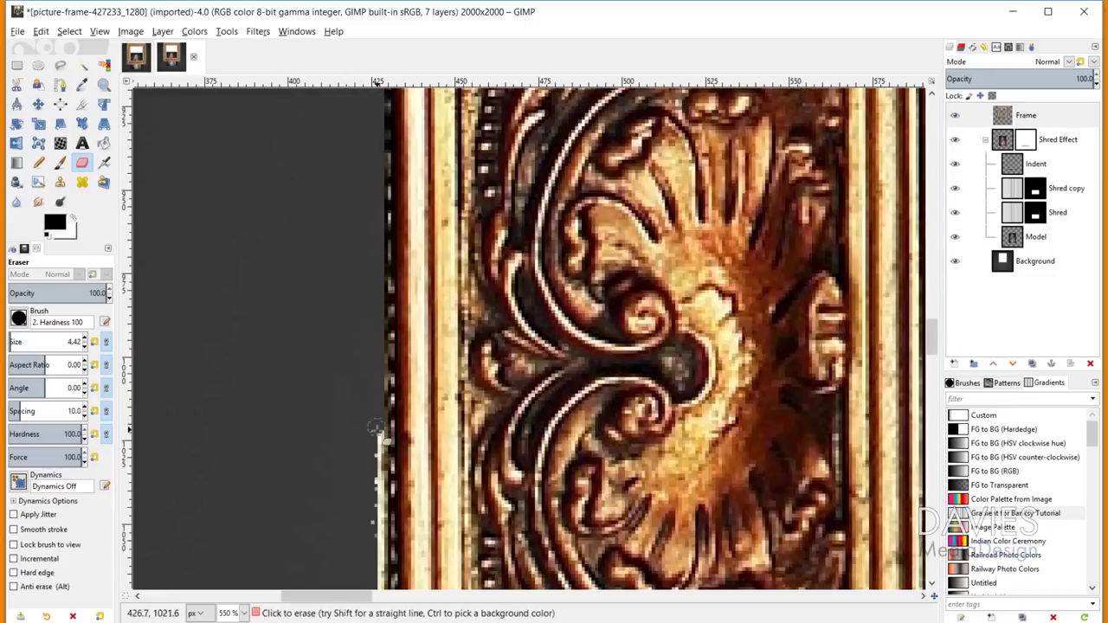
pyautogui.scroll(-3, 375, 429)
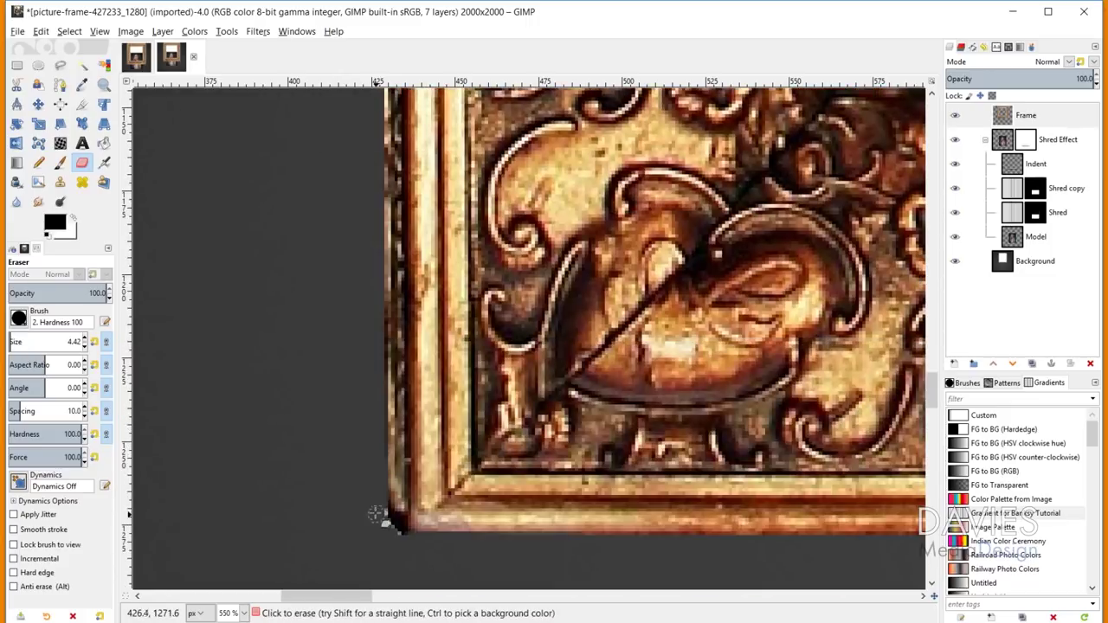
pyautogui.press('ctrl')
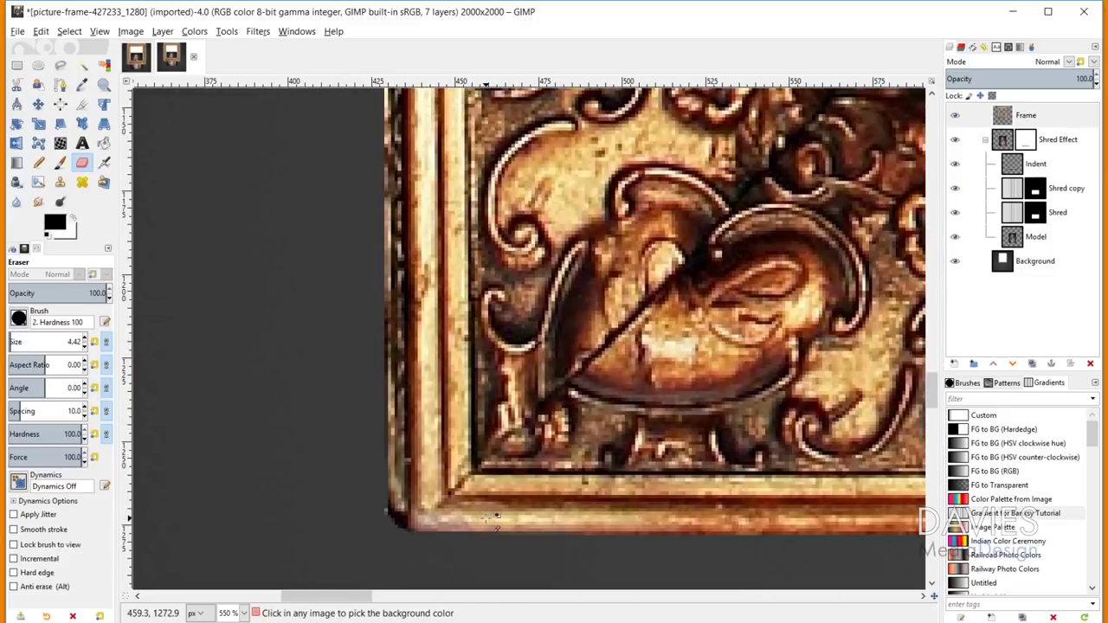
pyautogui.scroll(-5, 495, 528)
pyautogui.scroll(3, 605, 229)
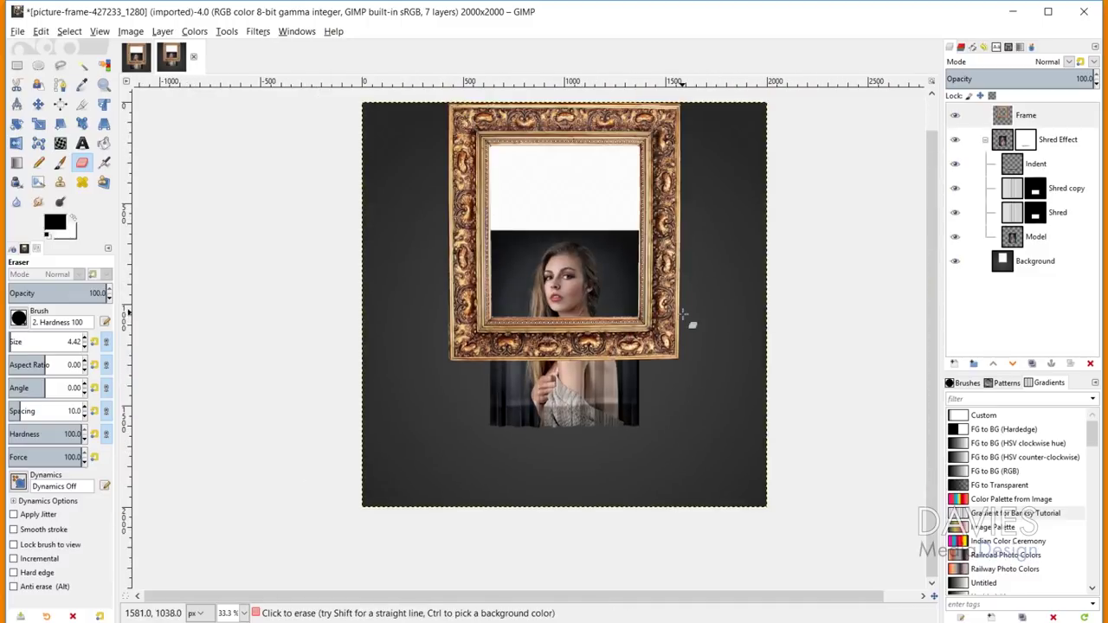